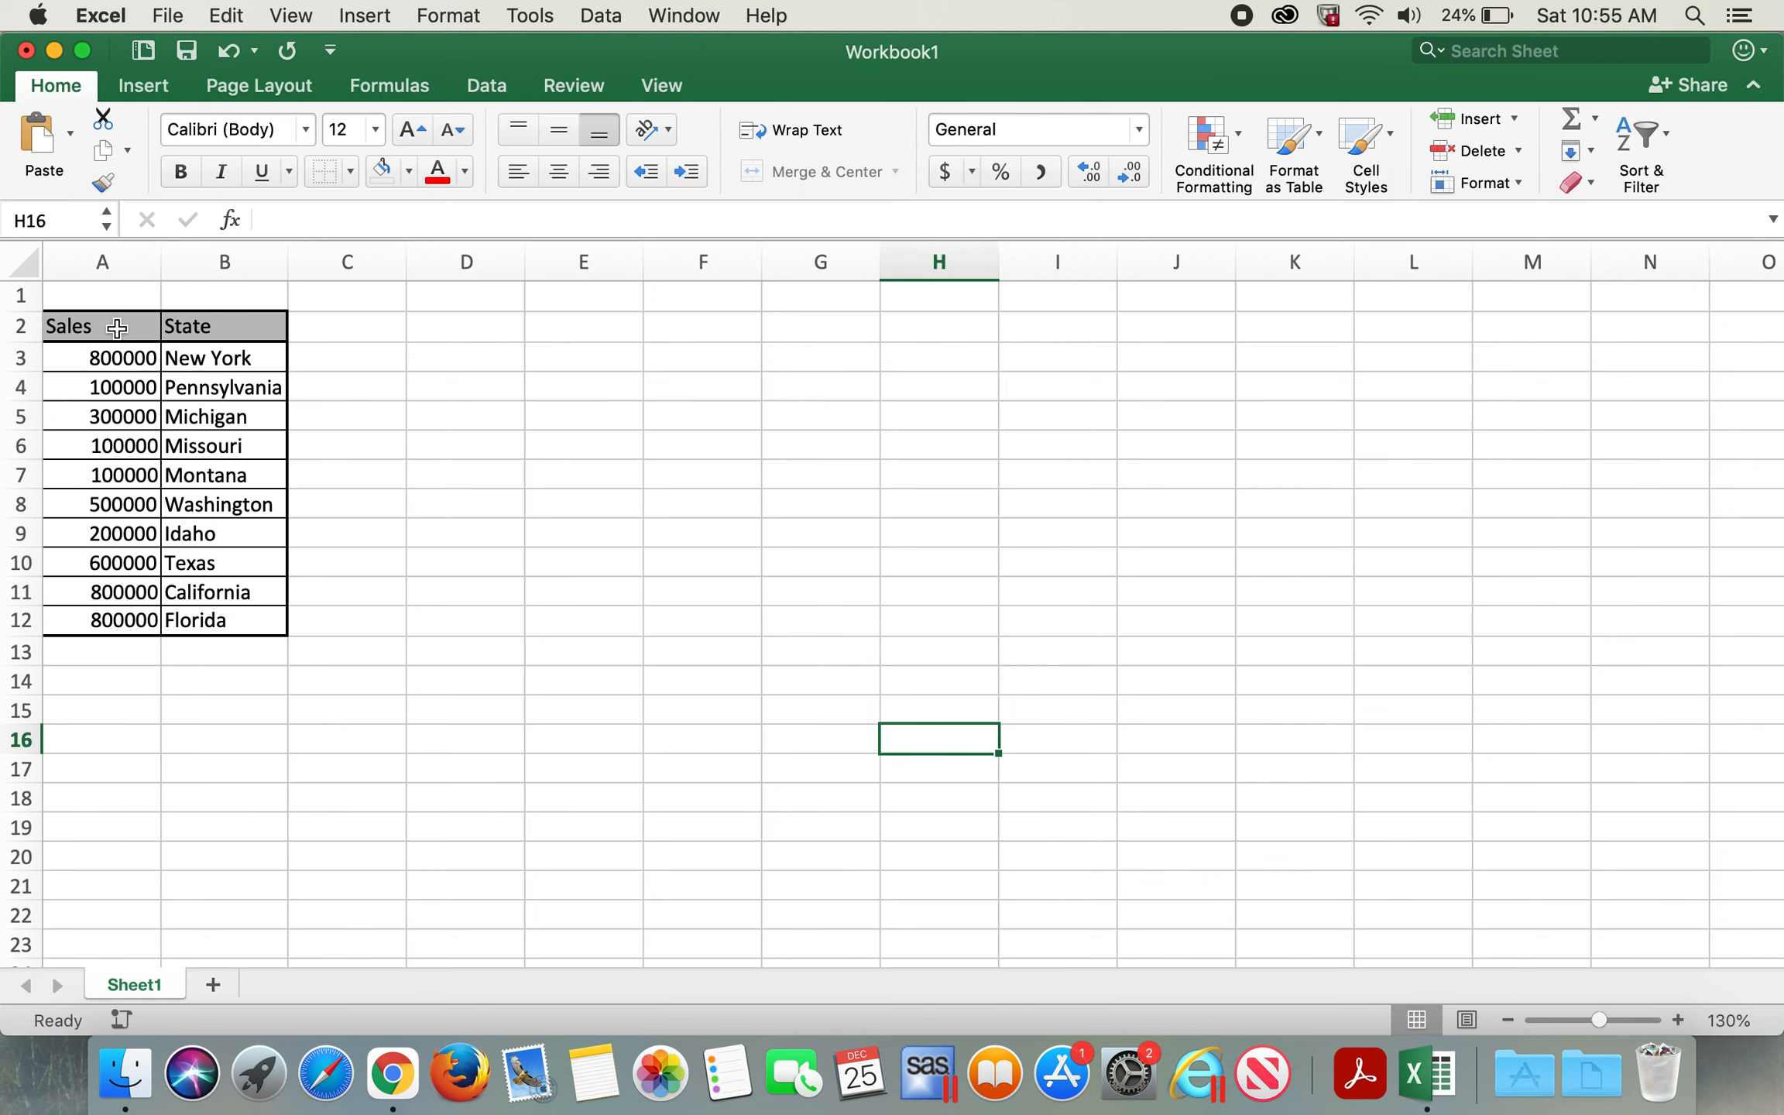
Step: Copy the sales and state table in A2:B12 and paste it transposed starting at cell D2
{"action": "left_click_drag", "start_coordinate": [117, 328], "coordinate": [179, 615]}
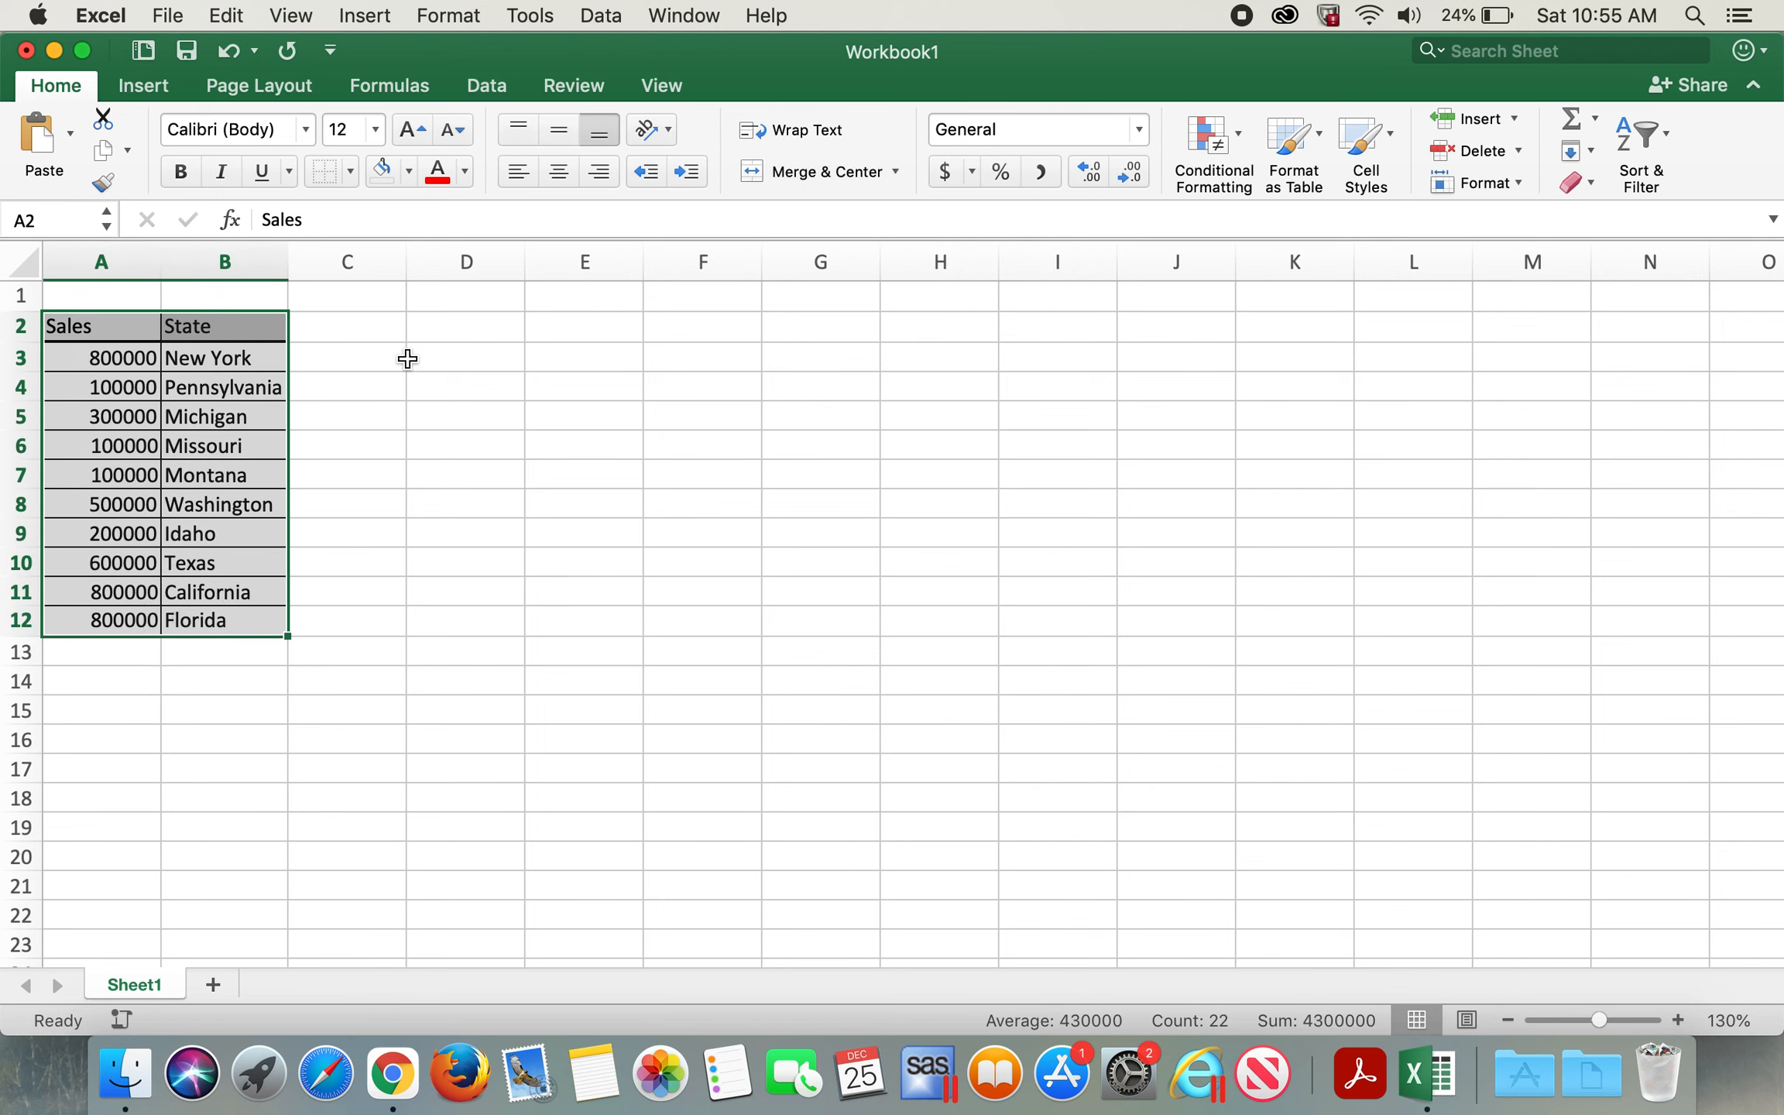
{"action": "right_click", "coordinate": [209, 408]}
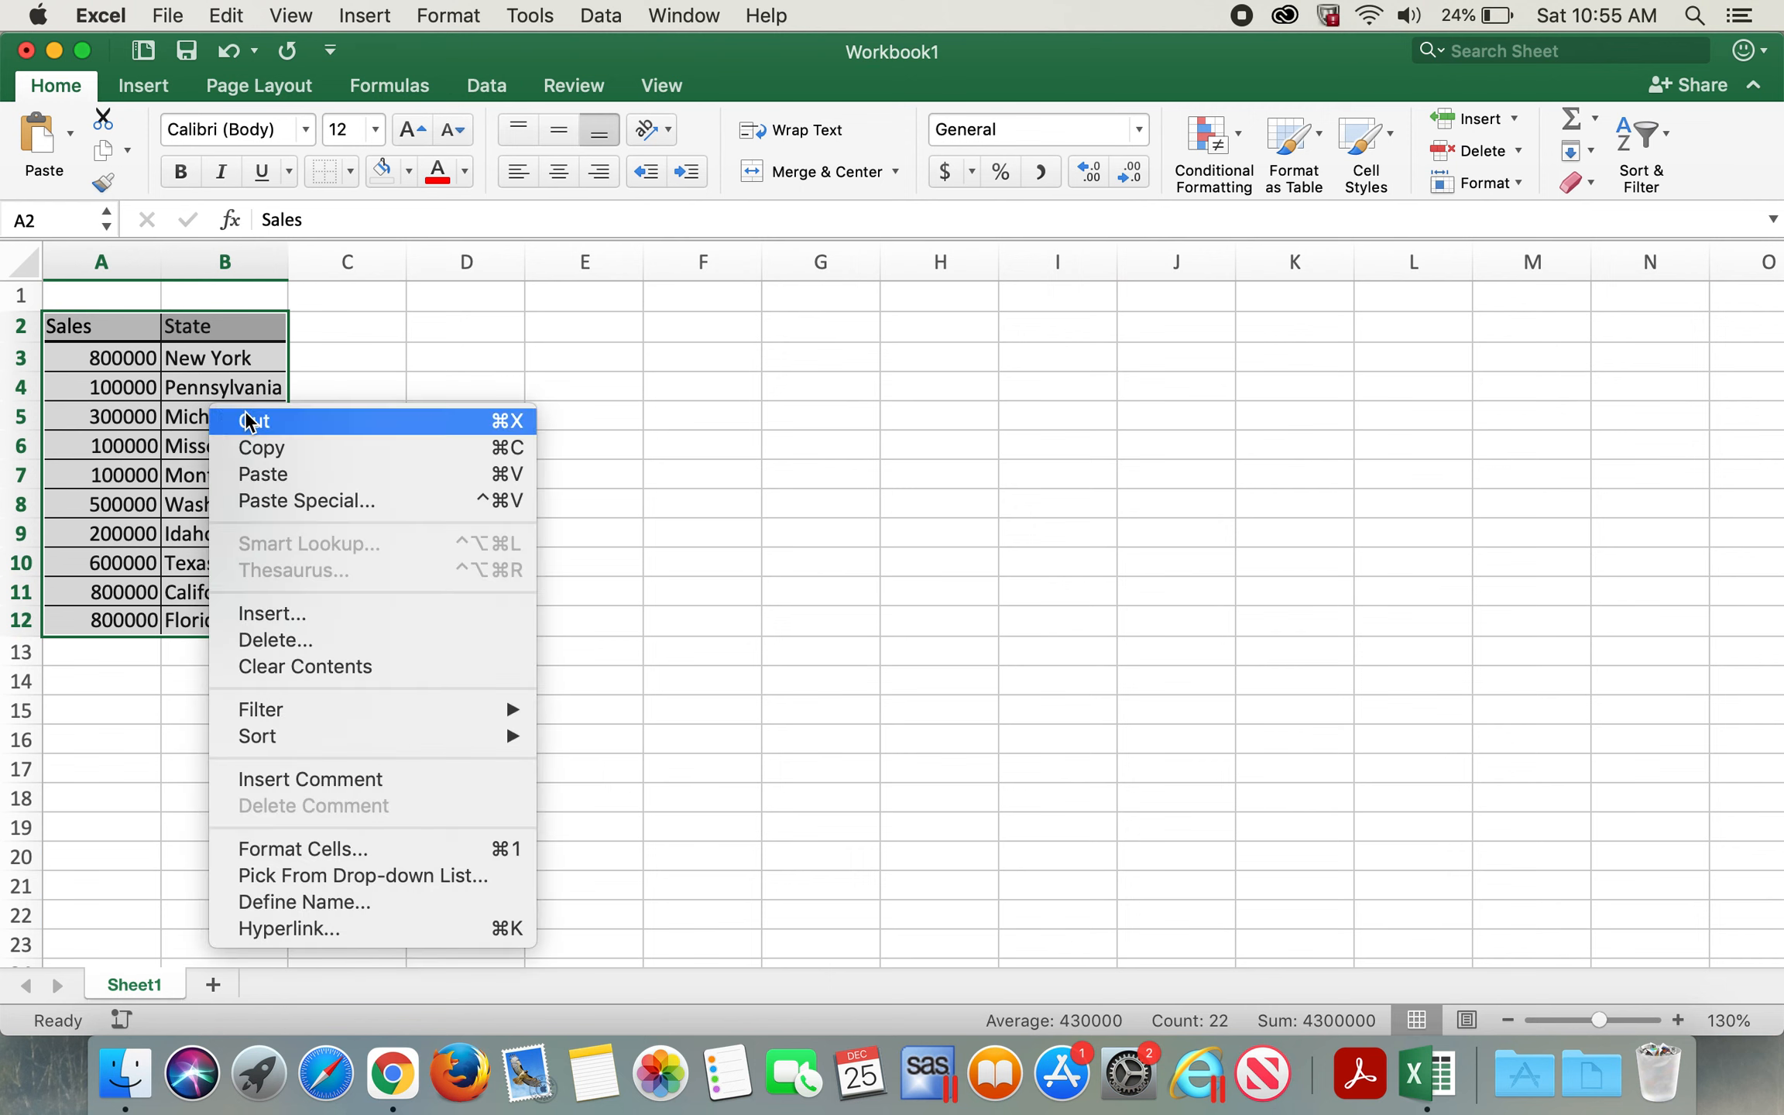
{"action": "left_click", "coordinate": [318, 446]}
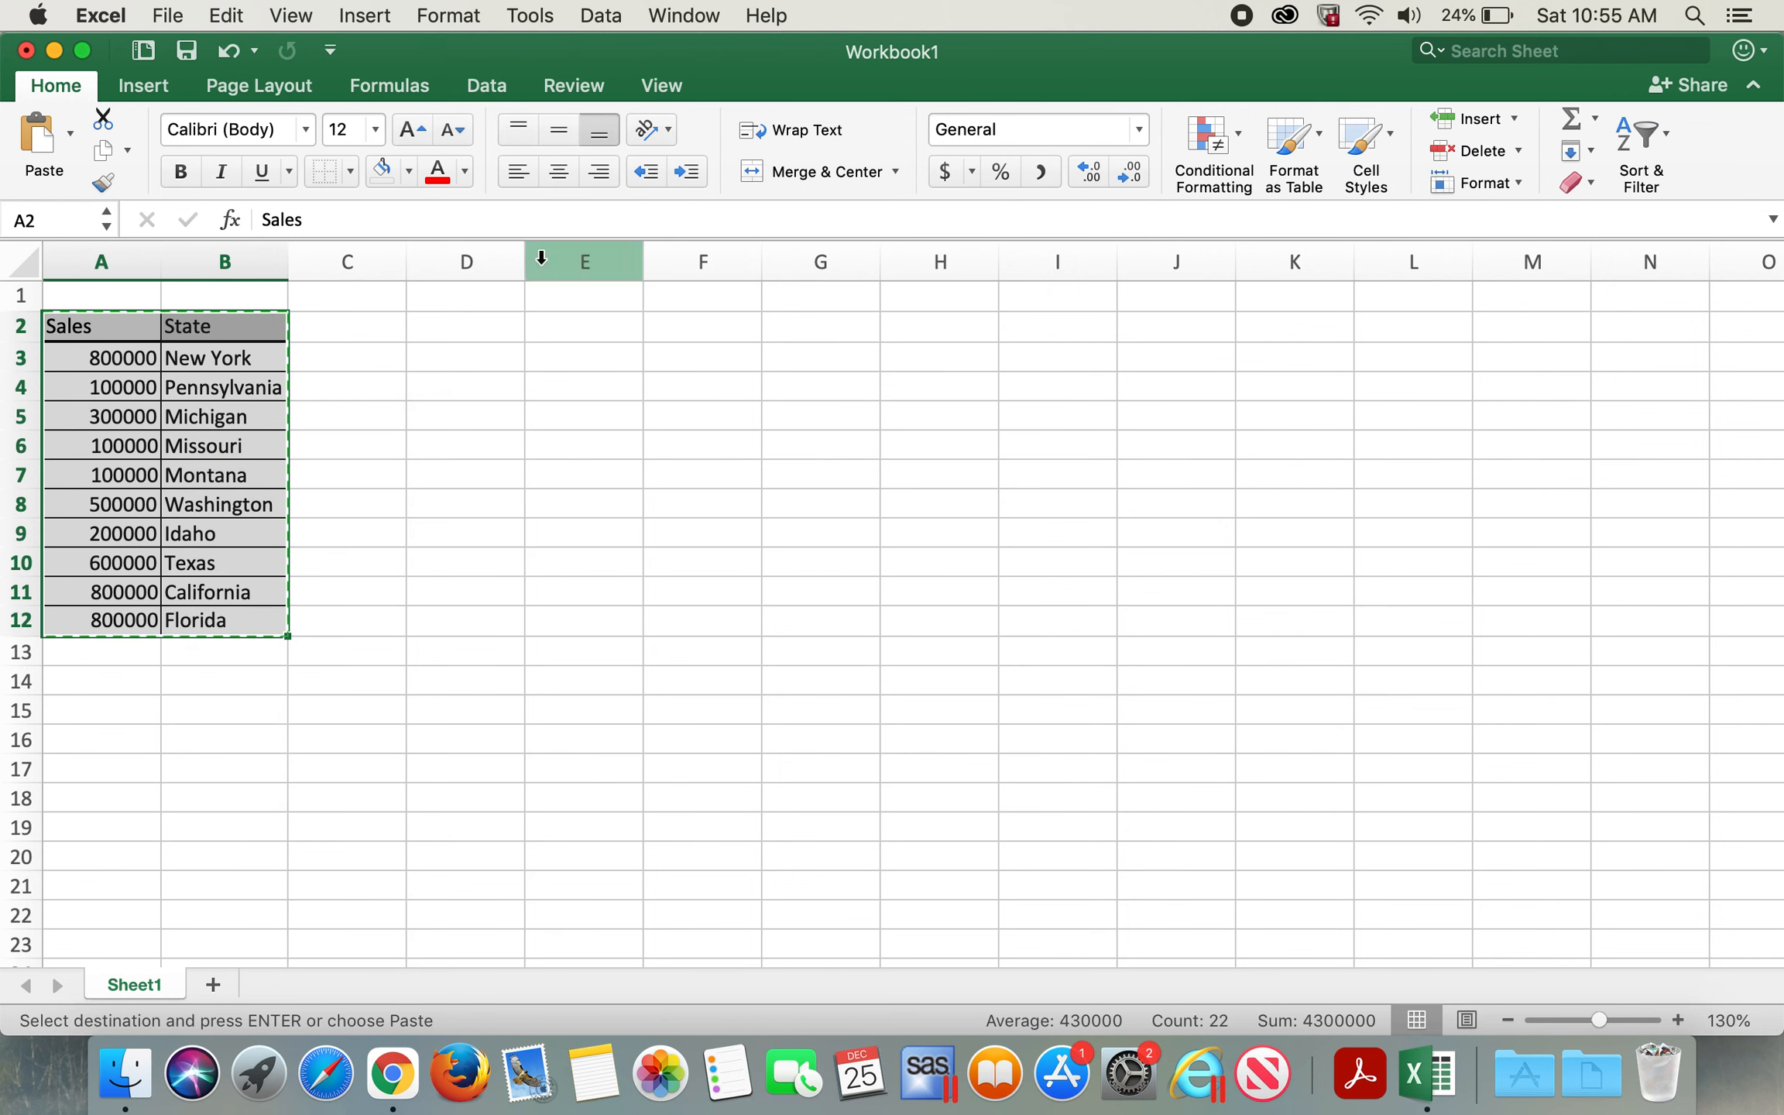
{"action": "left_click", "coordinate": [476, 335]}
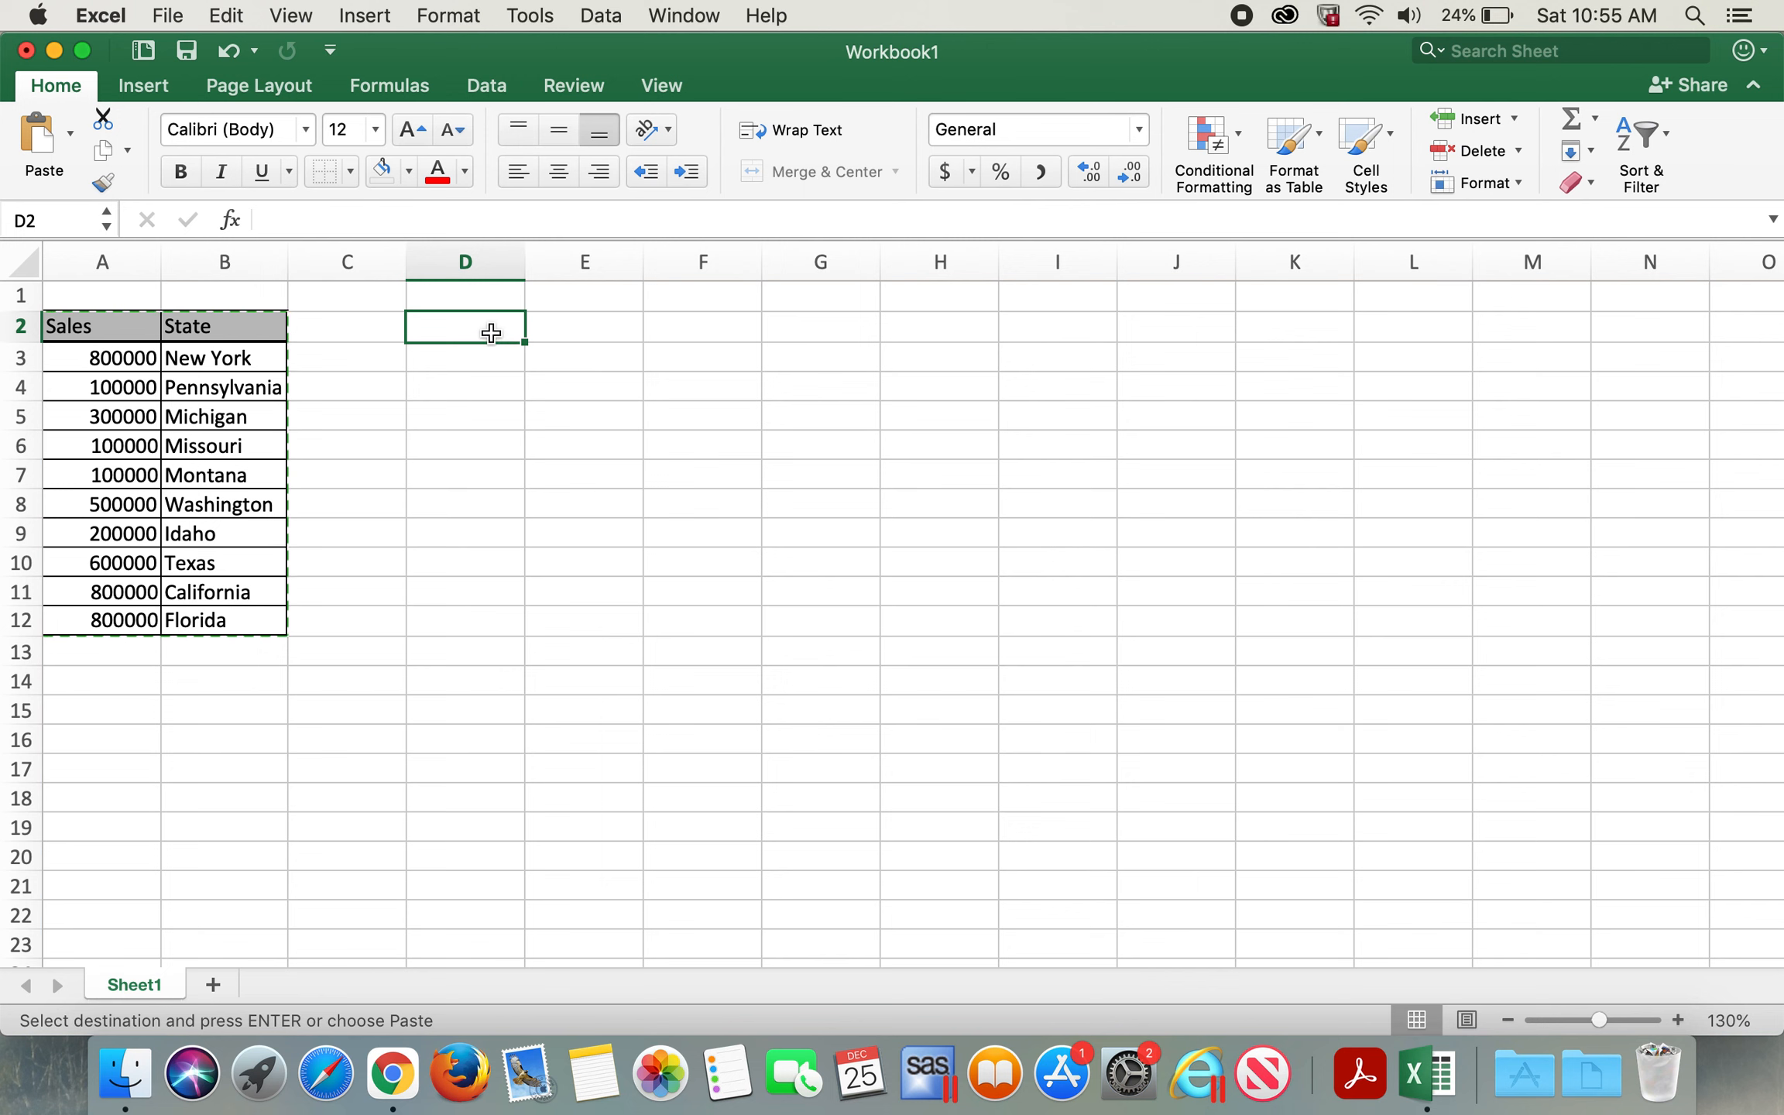
{"action": "right_click", "coordinate": [491, 333]}
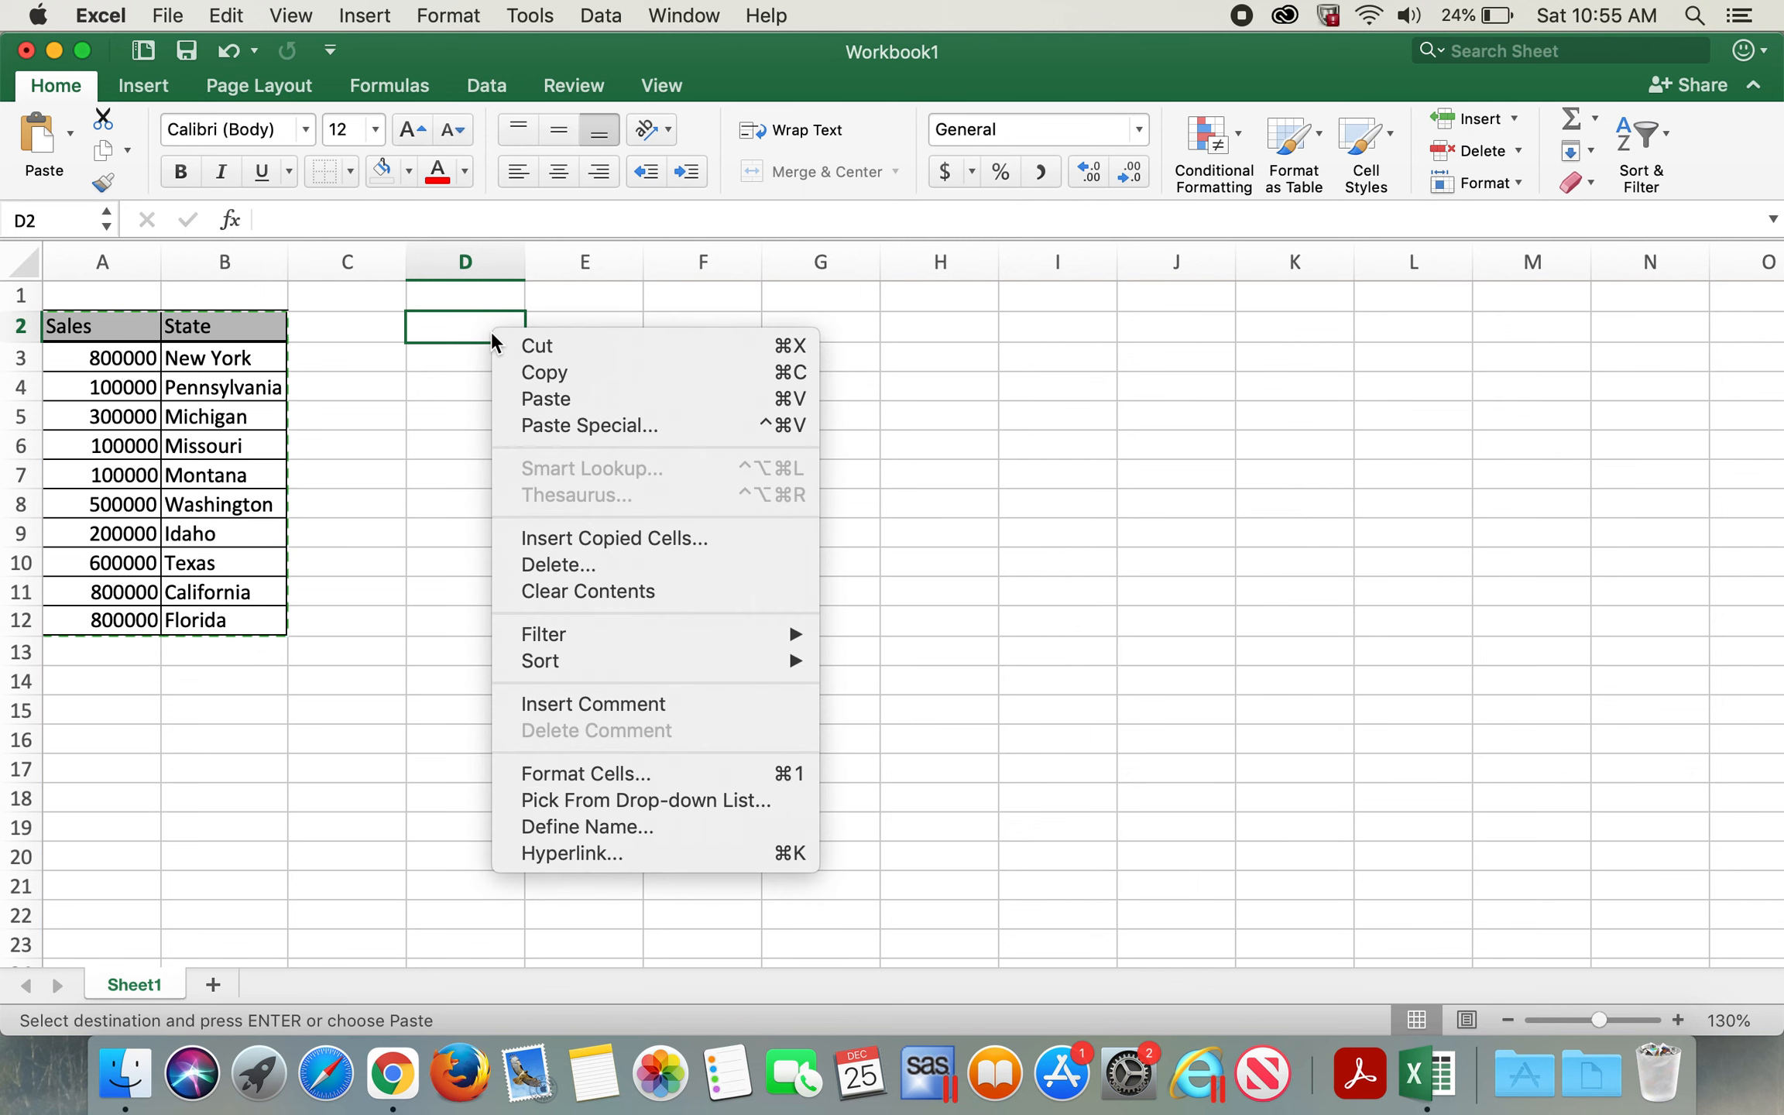
{"action": "left_click", "coordinate": [519, 428]}
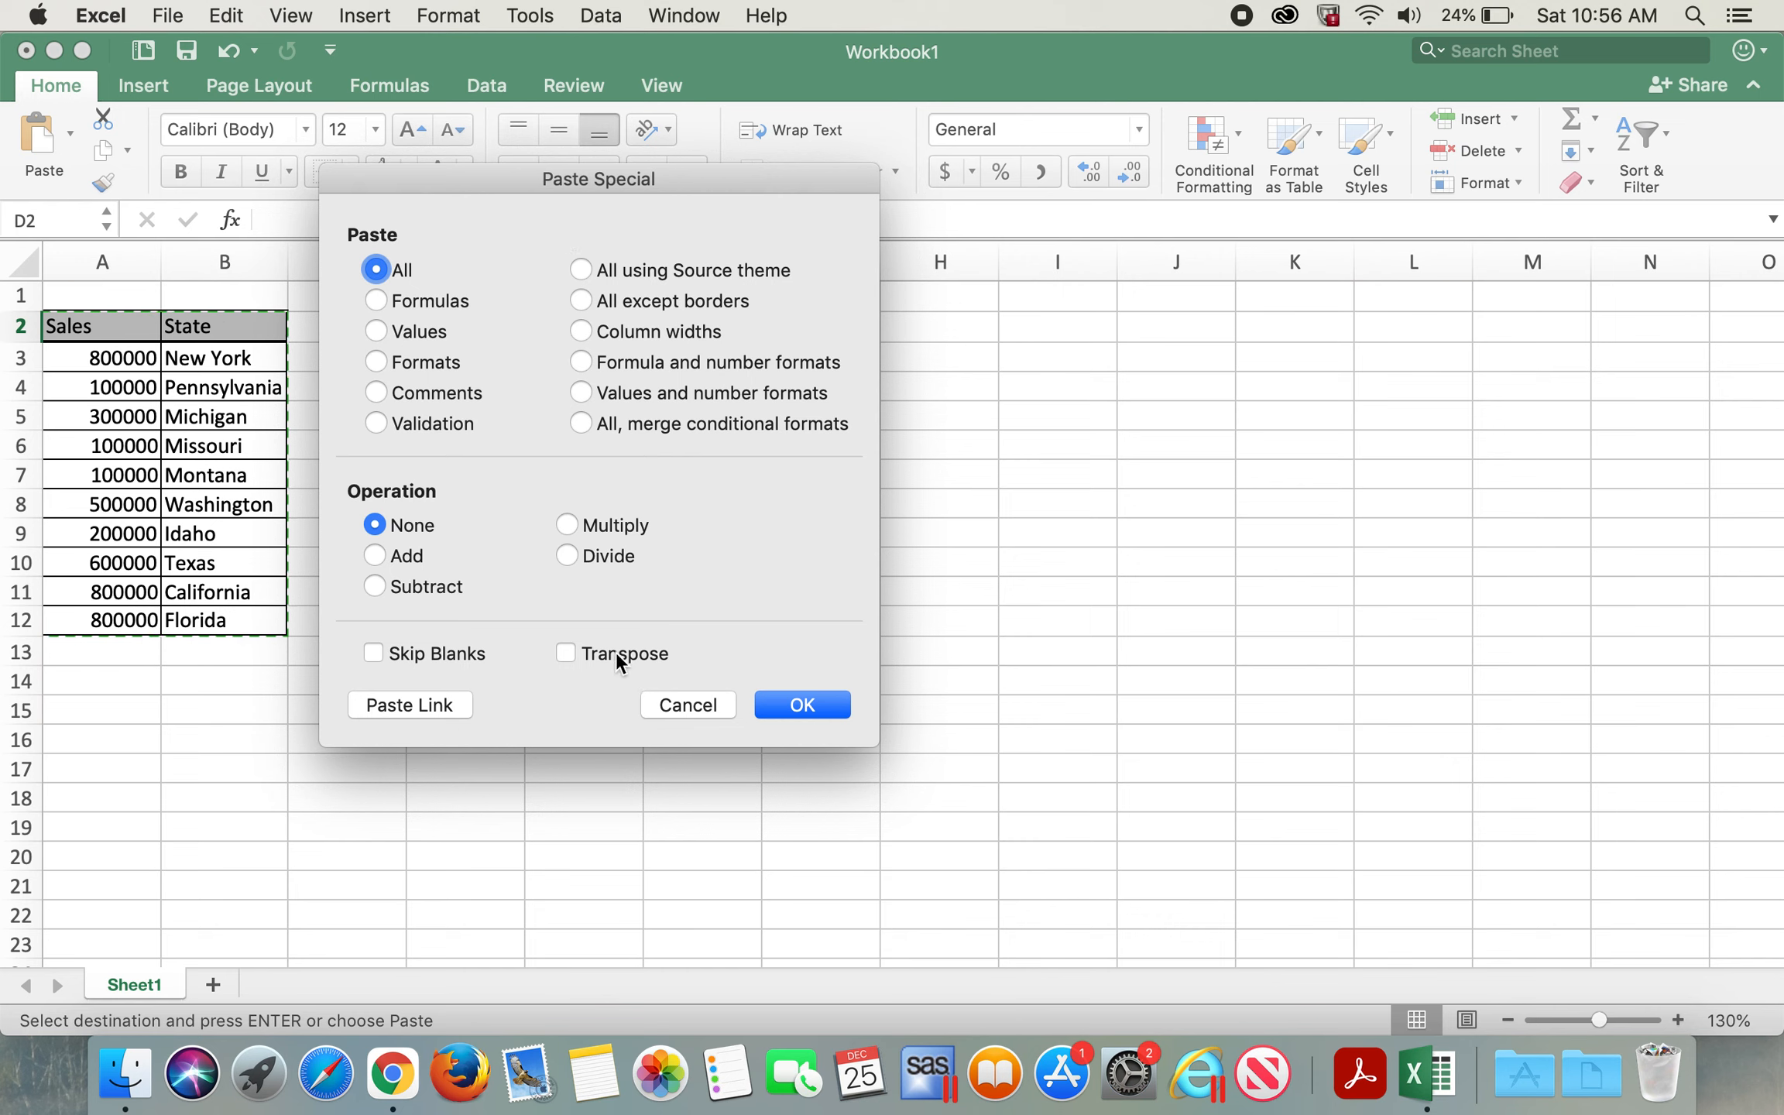
{"action": "left_click", "coordinate": [566, 652]}
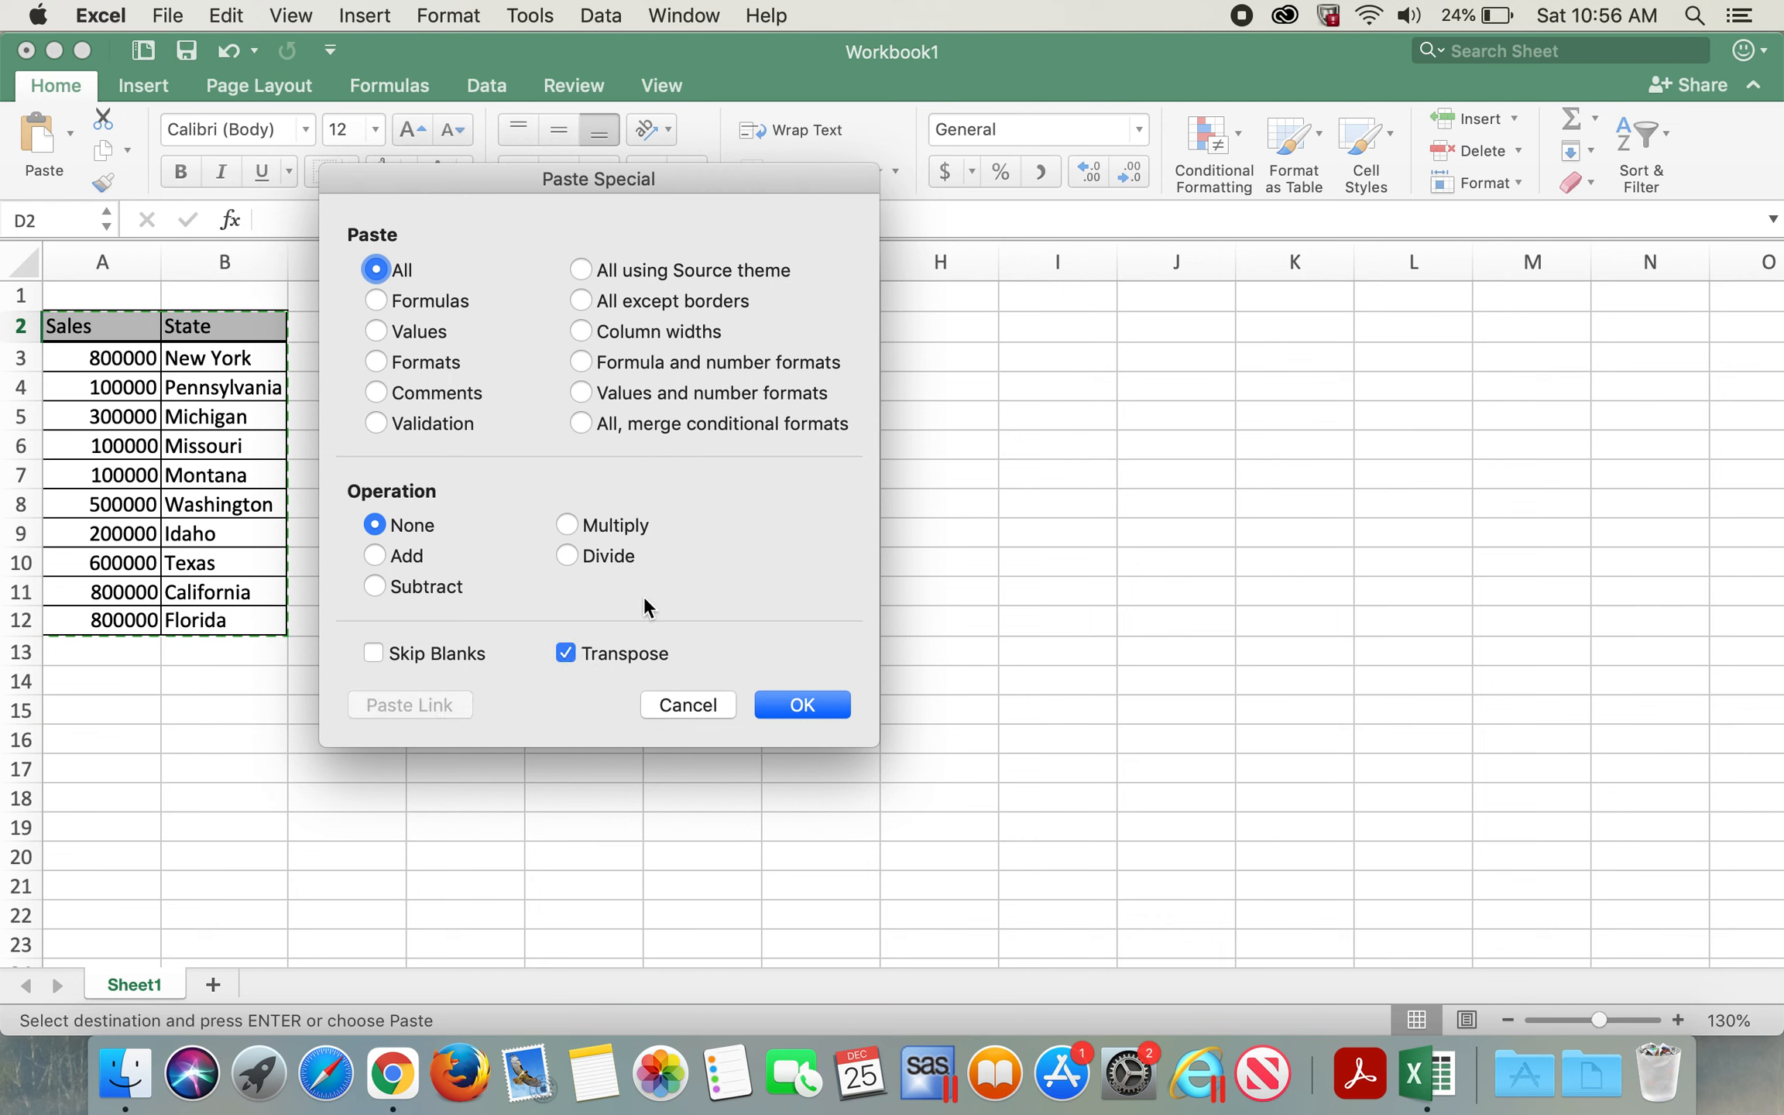
{"action": "left_click", "coordinate": [798, 704]}
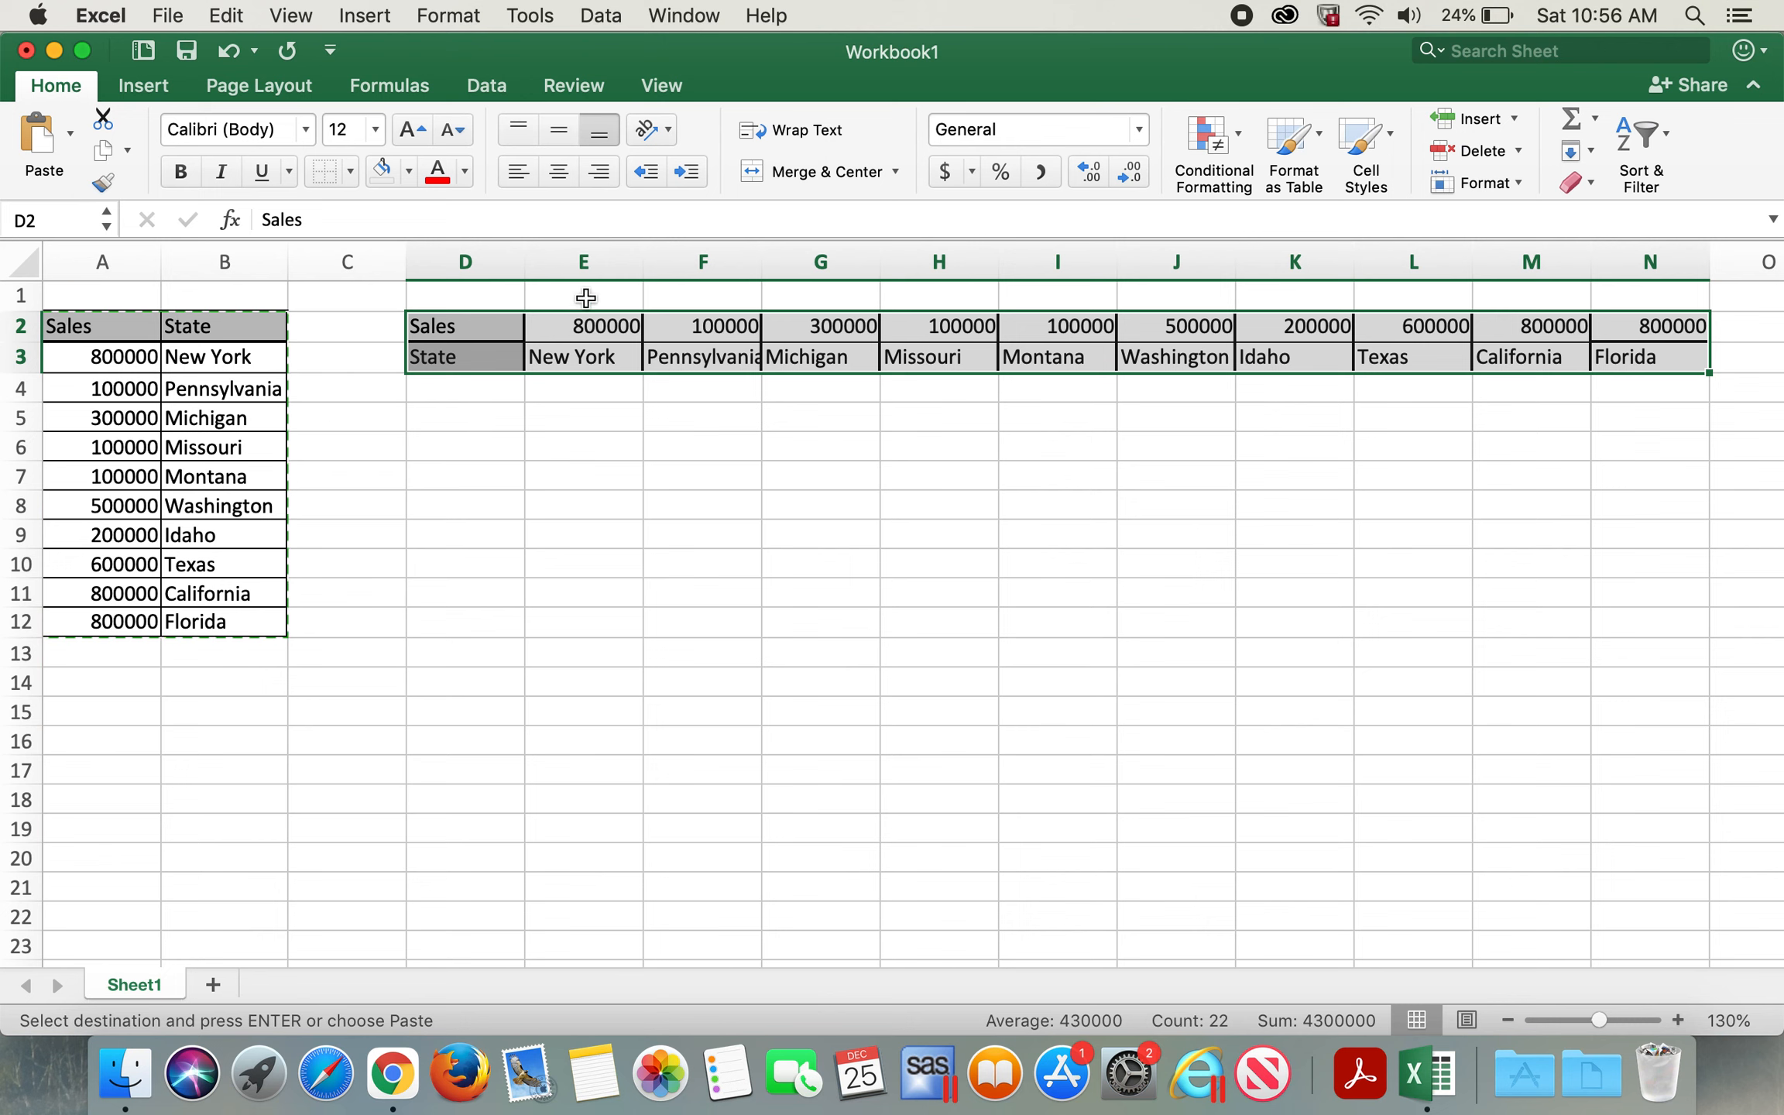
{"action": "left_click", "coordinate": [425, 502]}
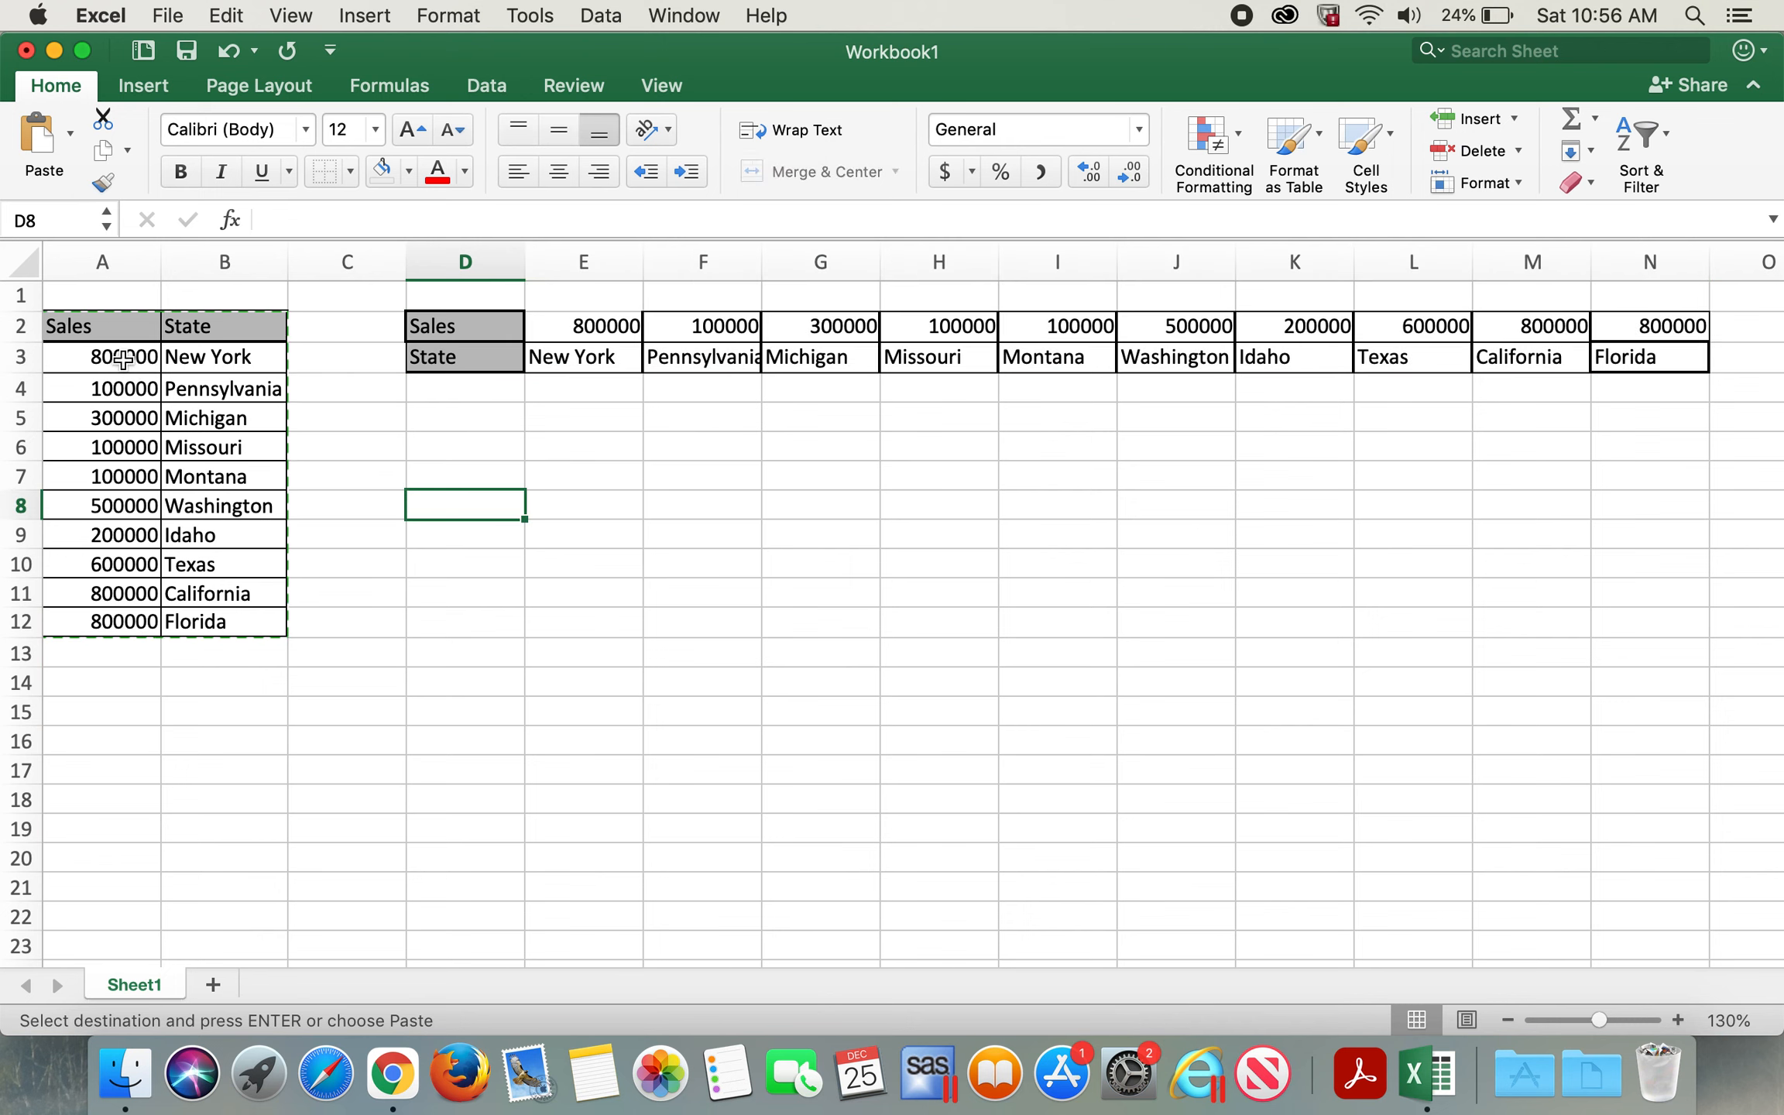
{"action": "key", "text": "Escape"}
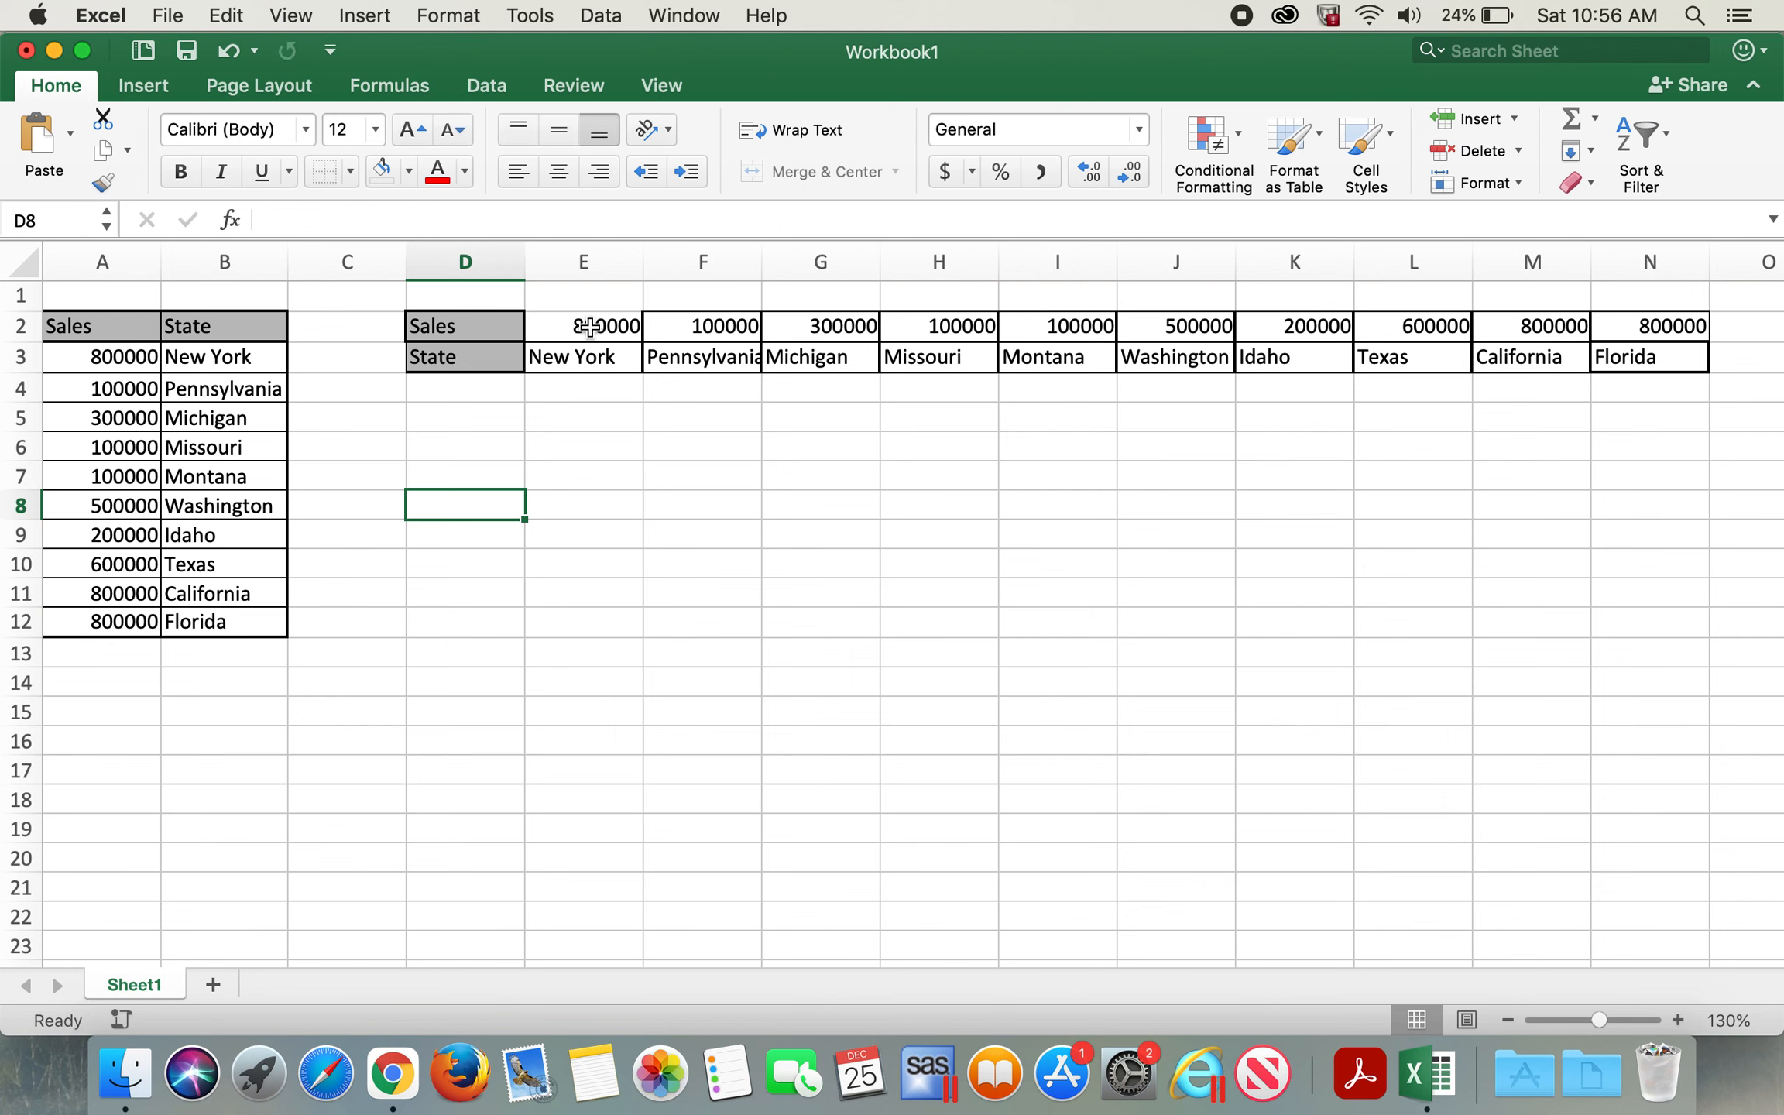
Step: Try changing New York's sales in cell A3 to 300000 to test the transposed copy, and undo the change
{"action": "left_click", "coordinate": [153, 353]}
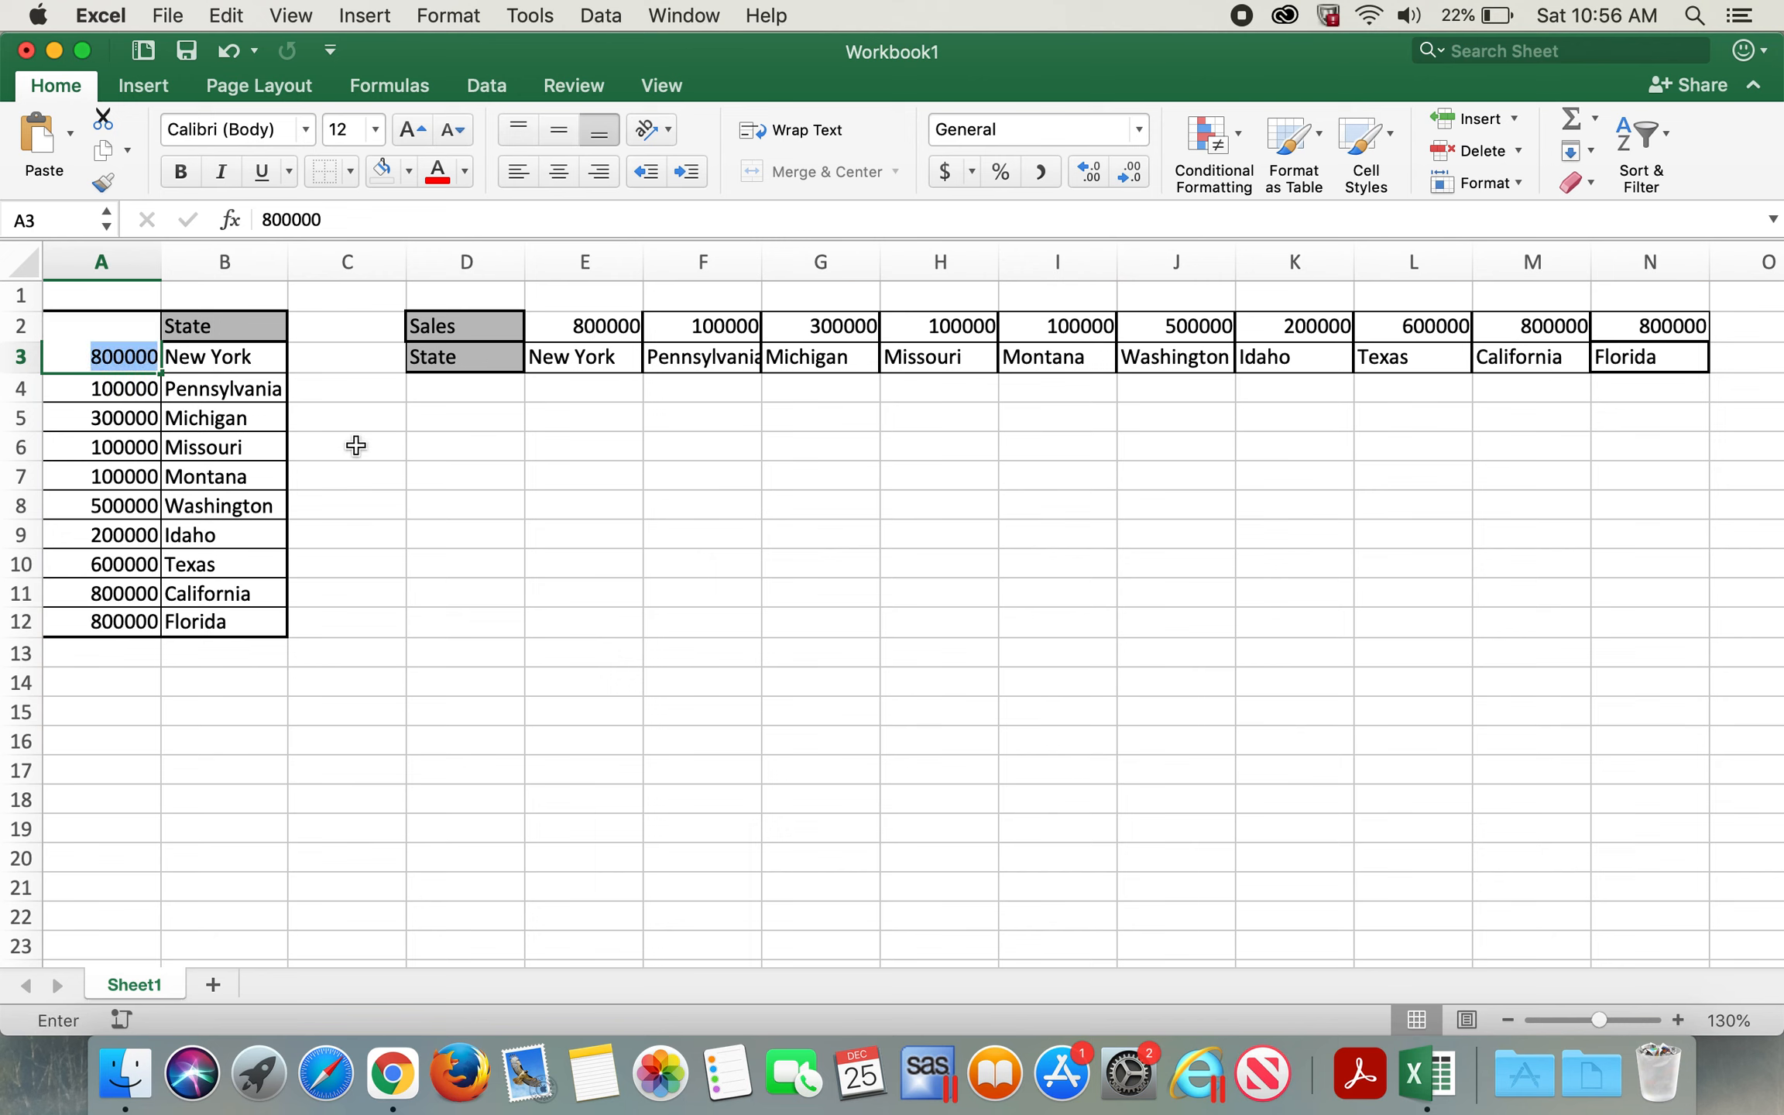
{"action": "type", "text": "3000"}
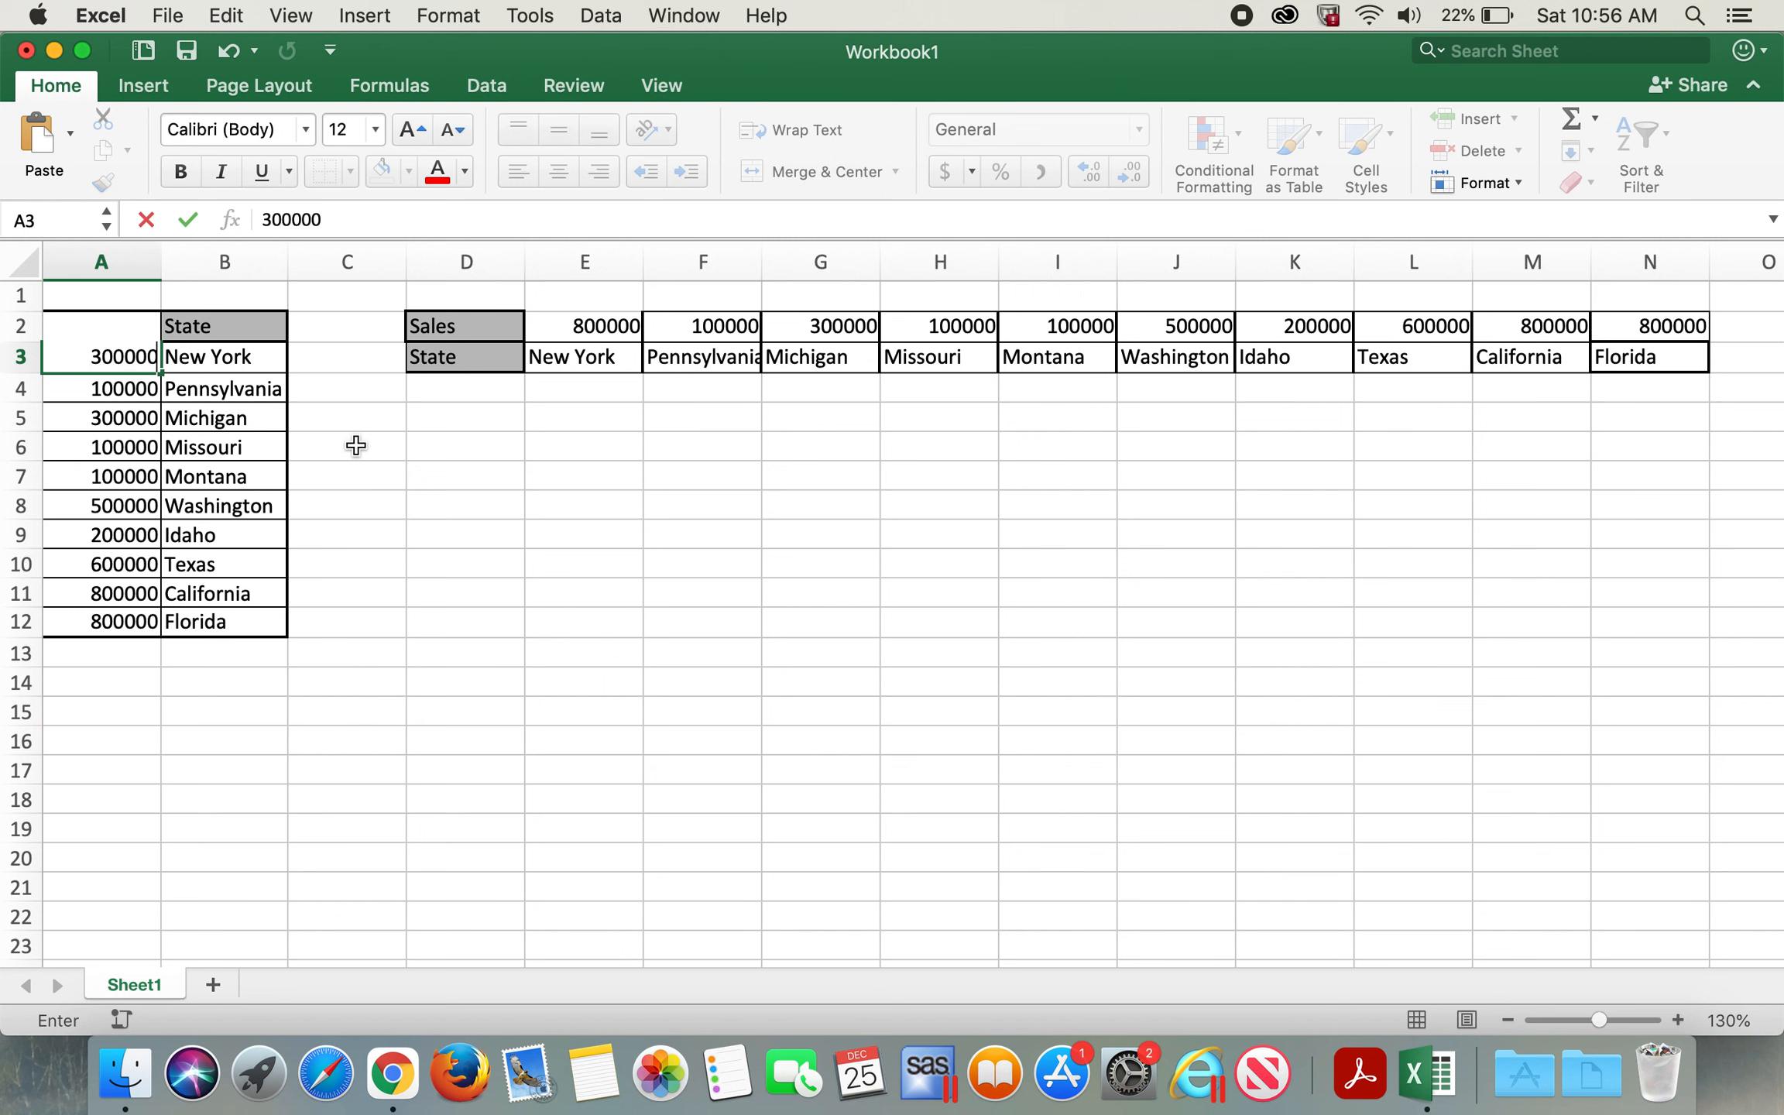
{"action": "left_click", "coordinate": [600, 520]}
{"action": "left_click", "coordinate": [622, 320]}
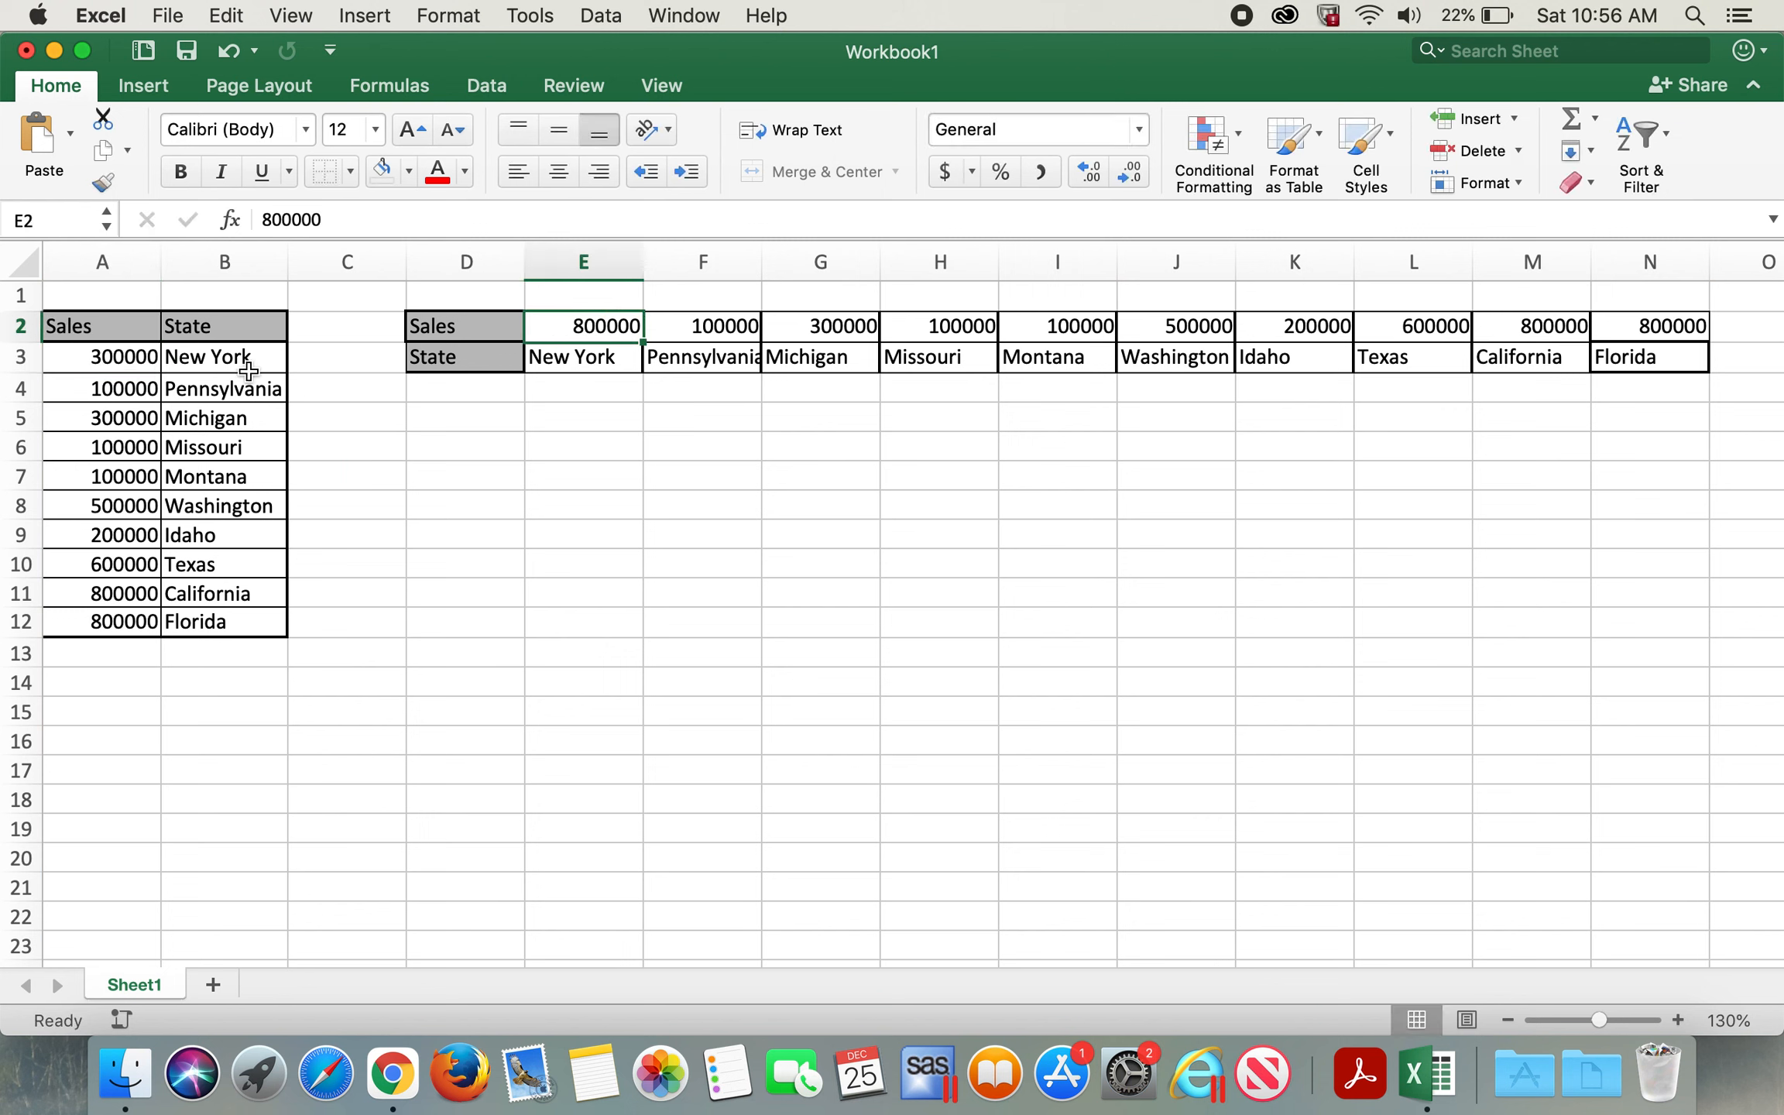
{"action": "key", "text": "super+z"}
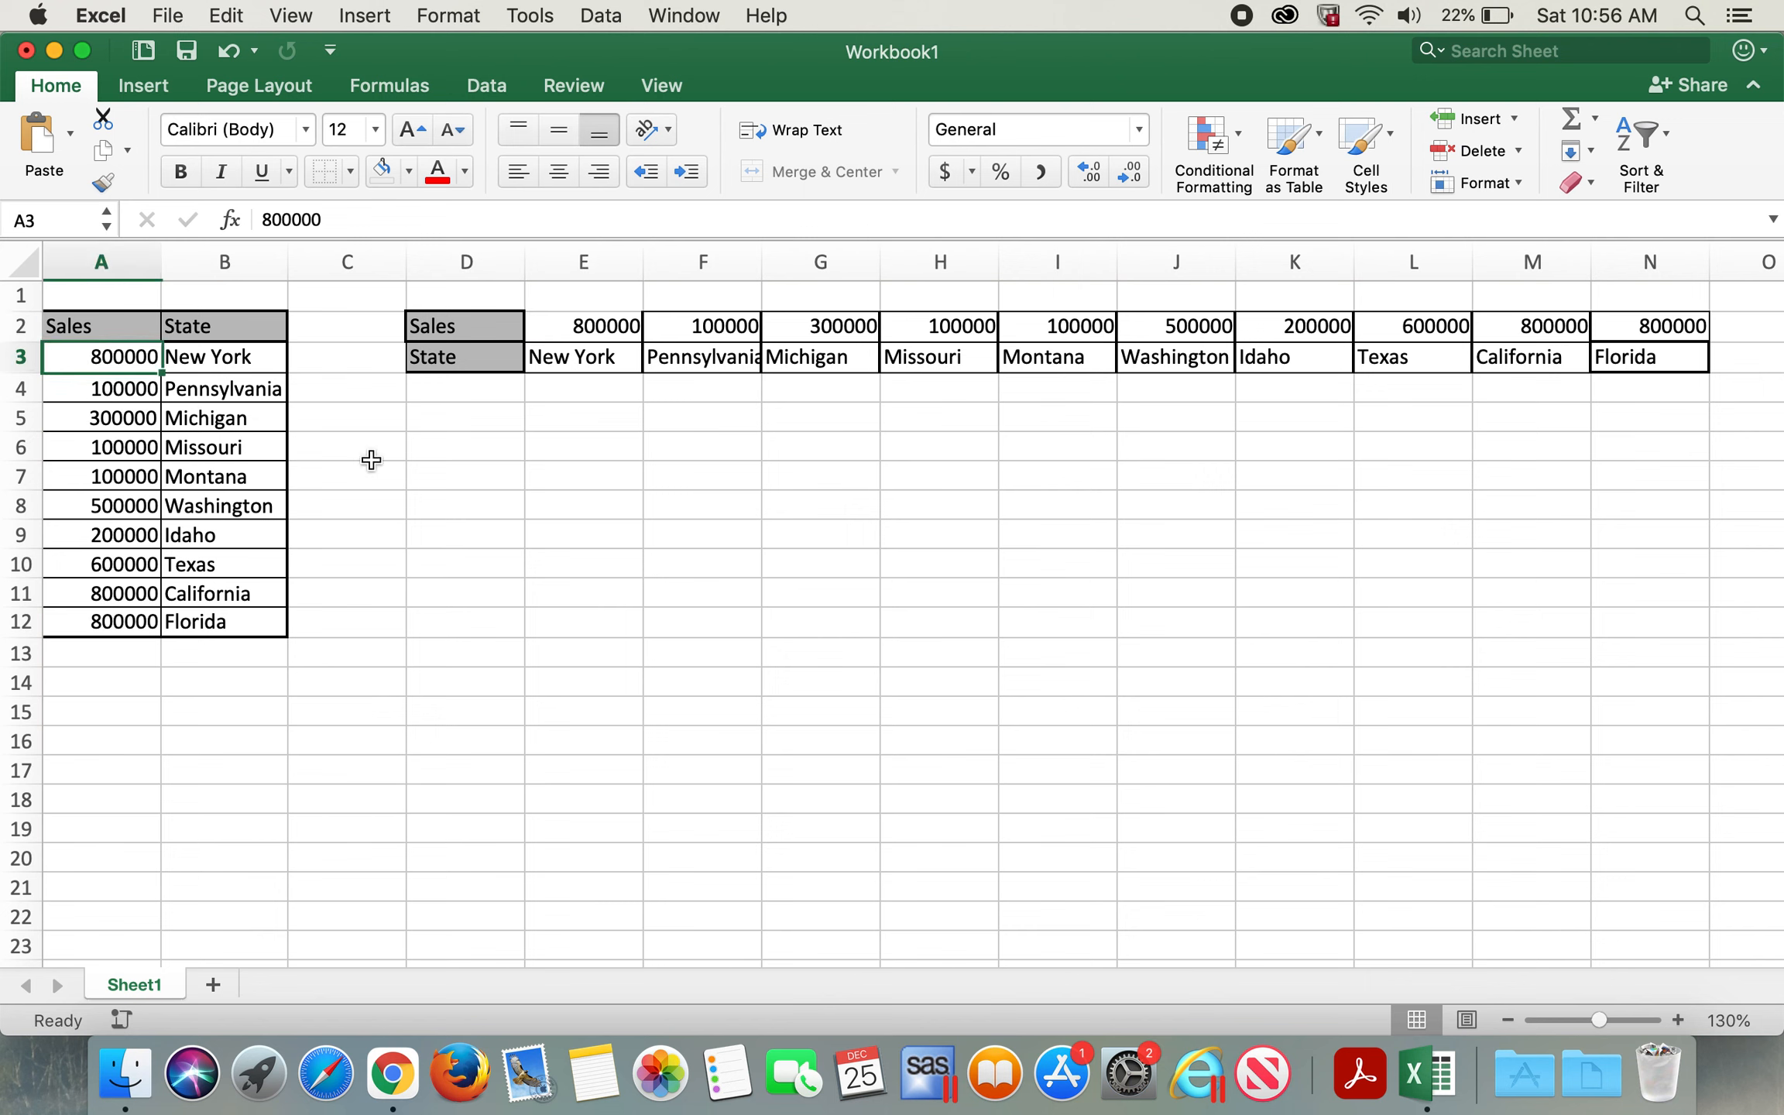
{"action": "left_click", "coordinate": [517, 526]}
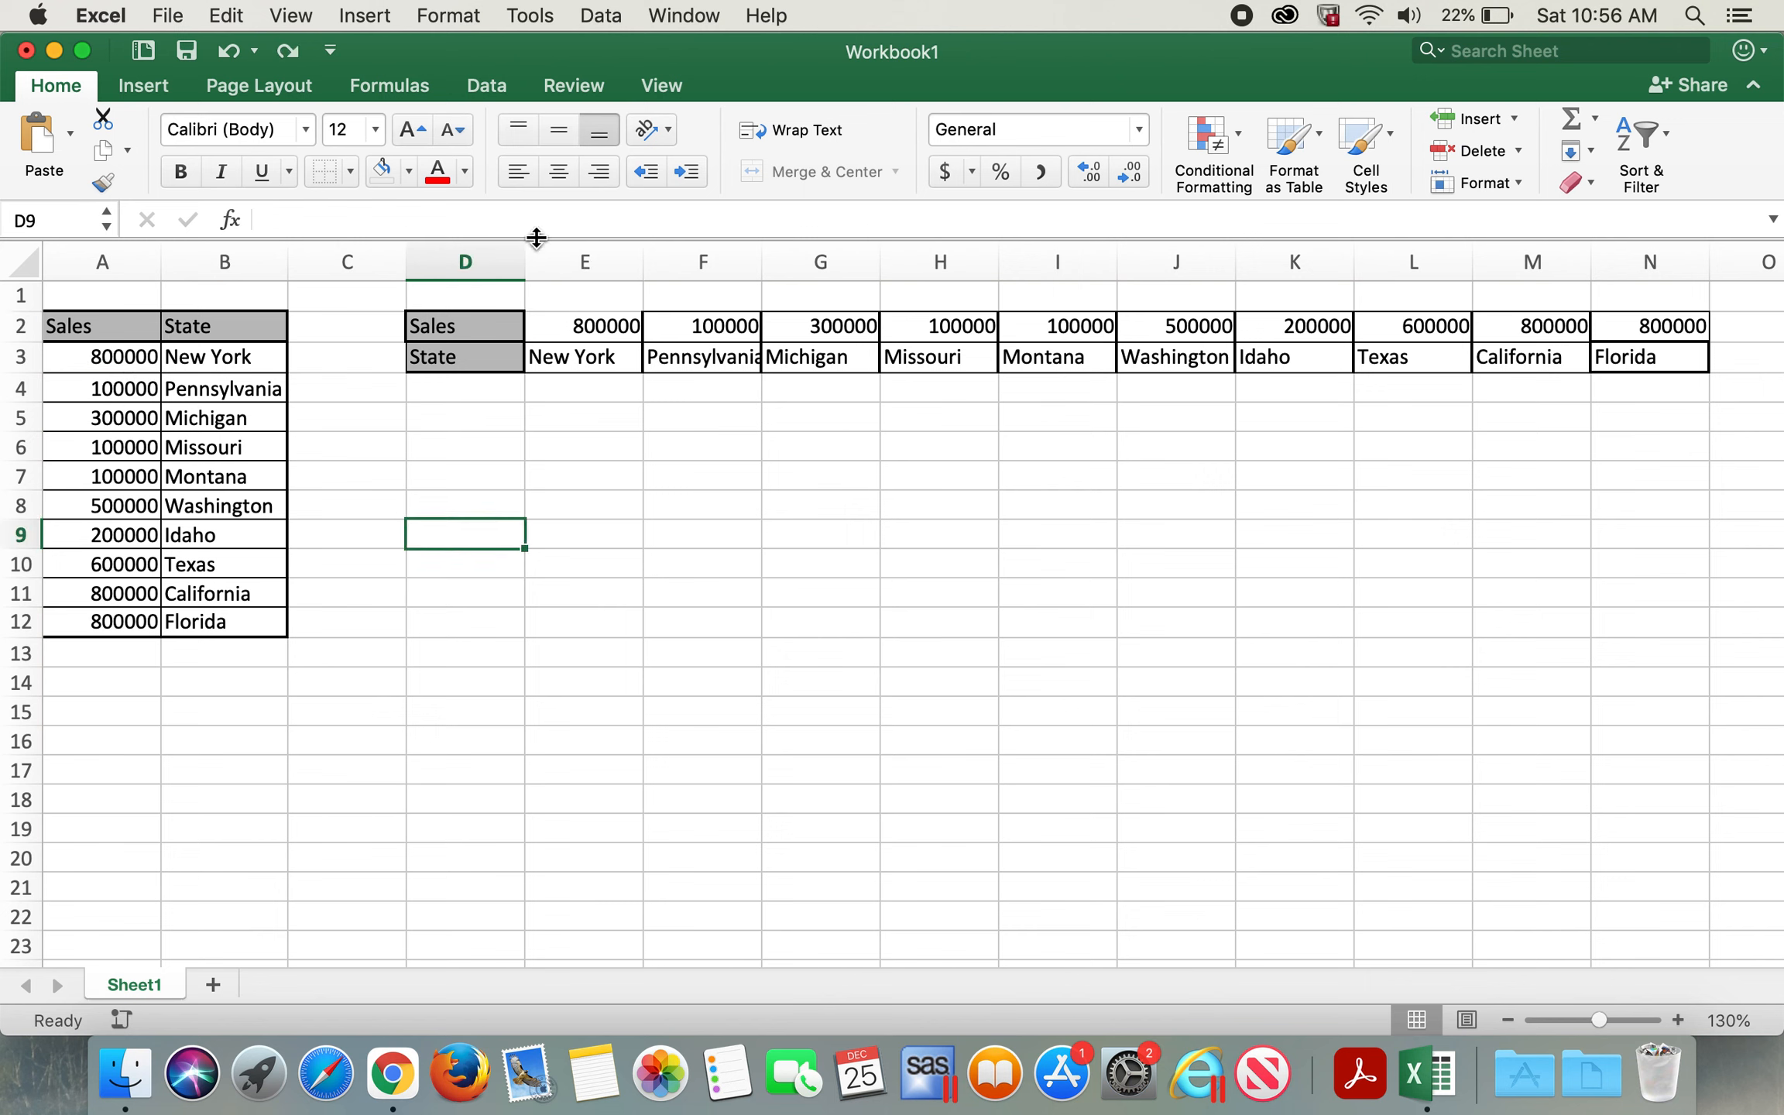
Step: Clear the contents, fill colour and borders from columns D through O
{"action": "left_click", "coordinate": [493, 255]}
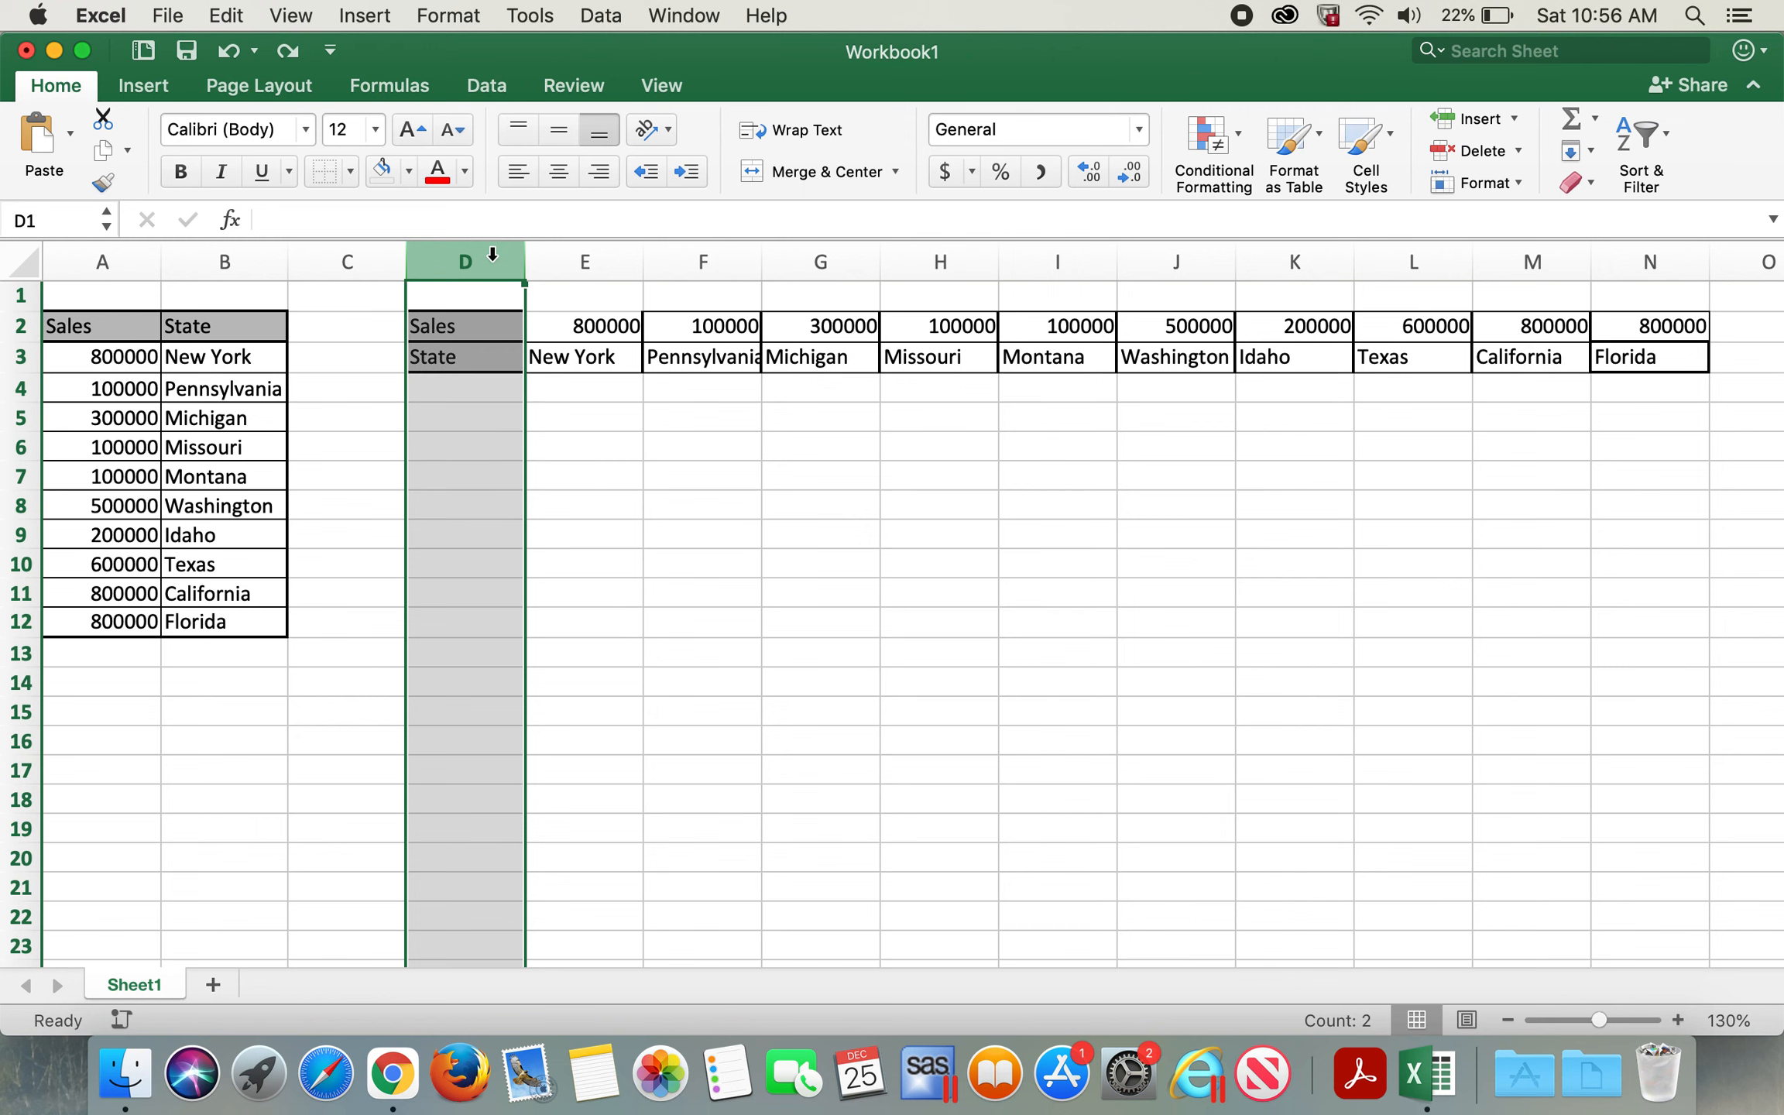
{"action": "key", "text": "shift+Right"}
{"action": "key", "text": "shift+Right"}
{"action": "key", "text": "shift+Right"}
{"action": "key", "text": "shift+Right"}
{"action": "key", "text": "shift+Right"}
{"action": "key", "text": "shift+Right"}
{"action": "key", "text": "shift+Right"}
{"action": "key", "text": "shift+Right"}
{"action": "key", "text": "shift+Right"}
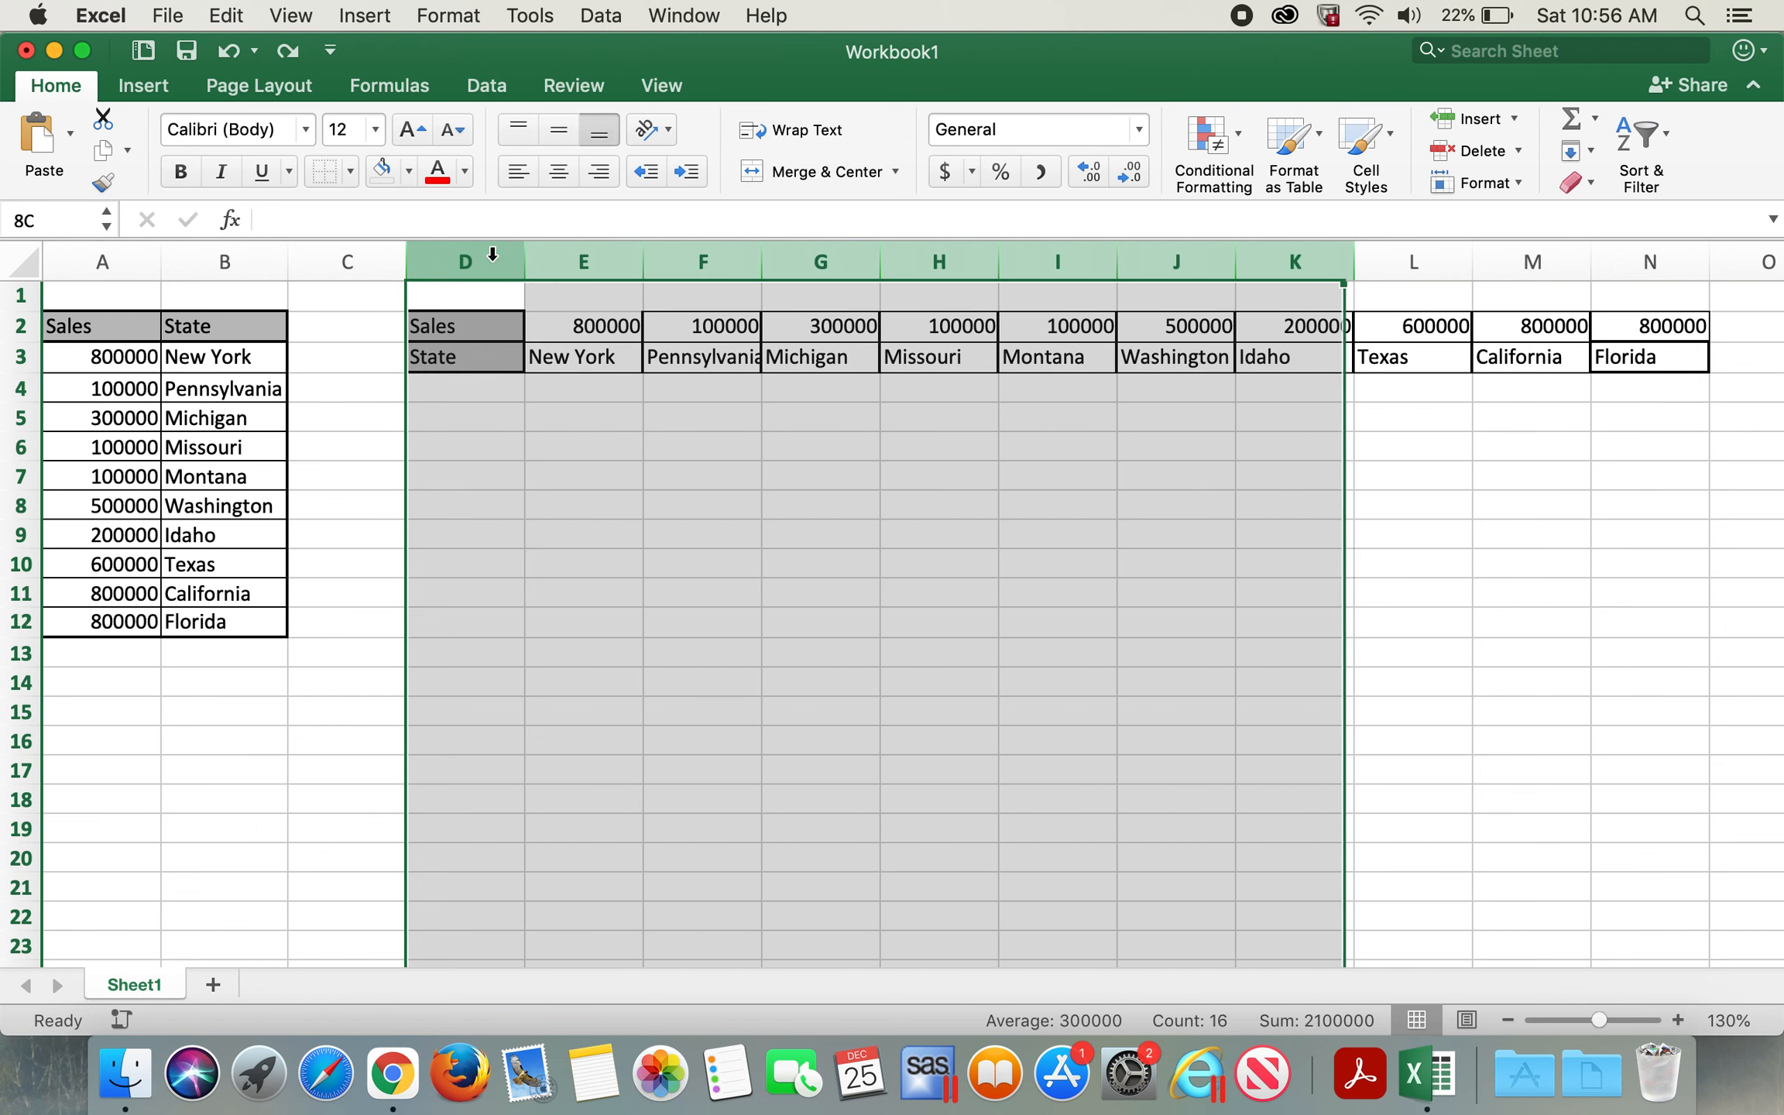
{"action": "key", "text": "shift+Right"}
{"action": "key", "text": "shift+Right"}
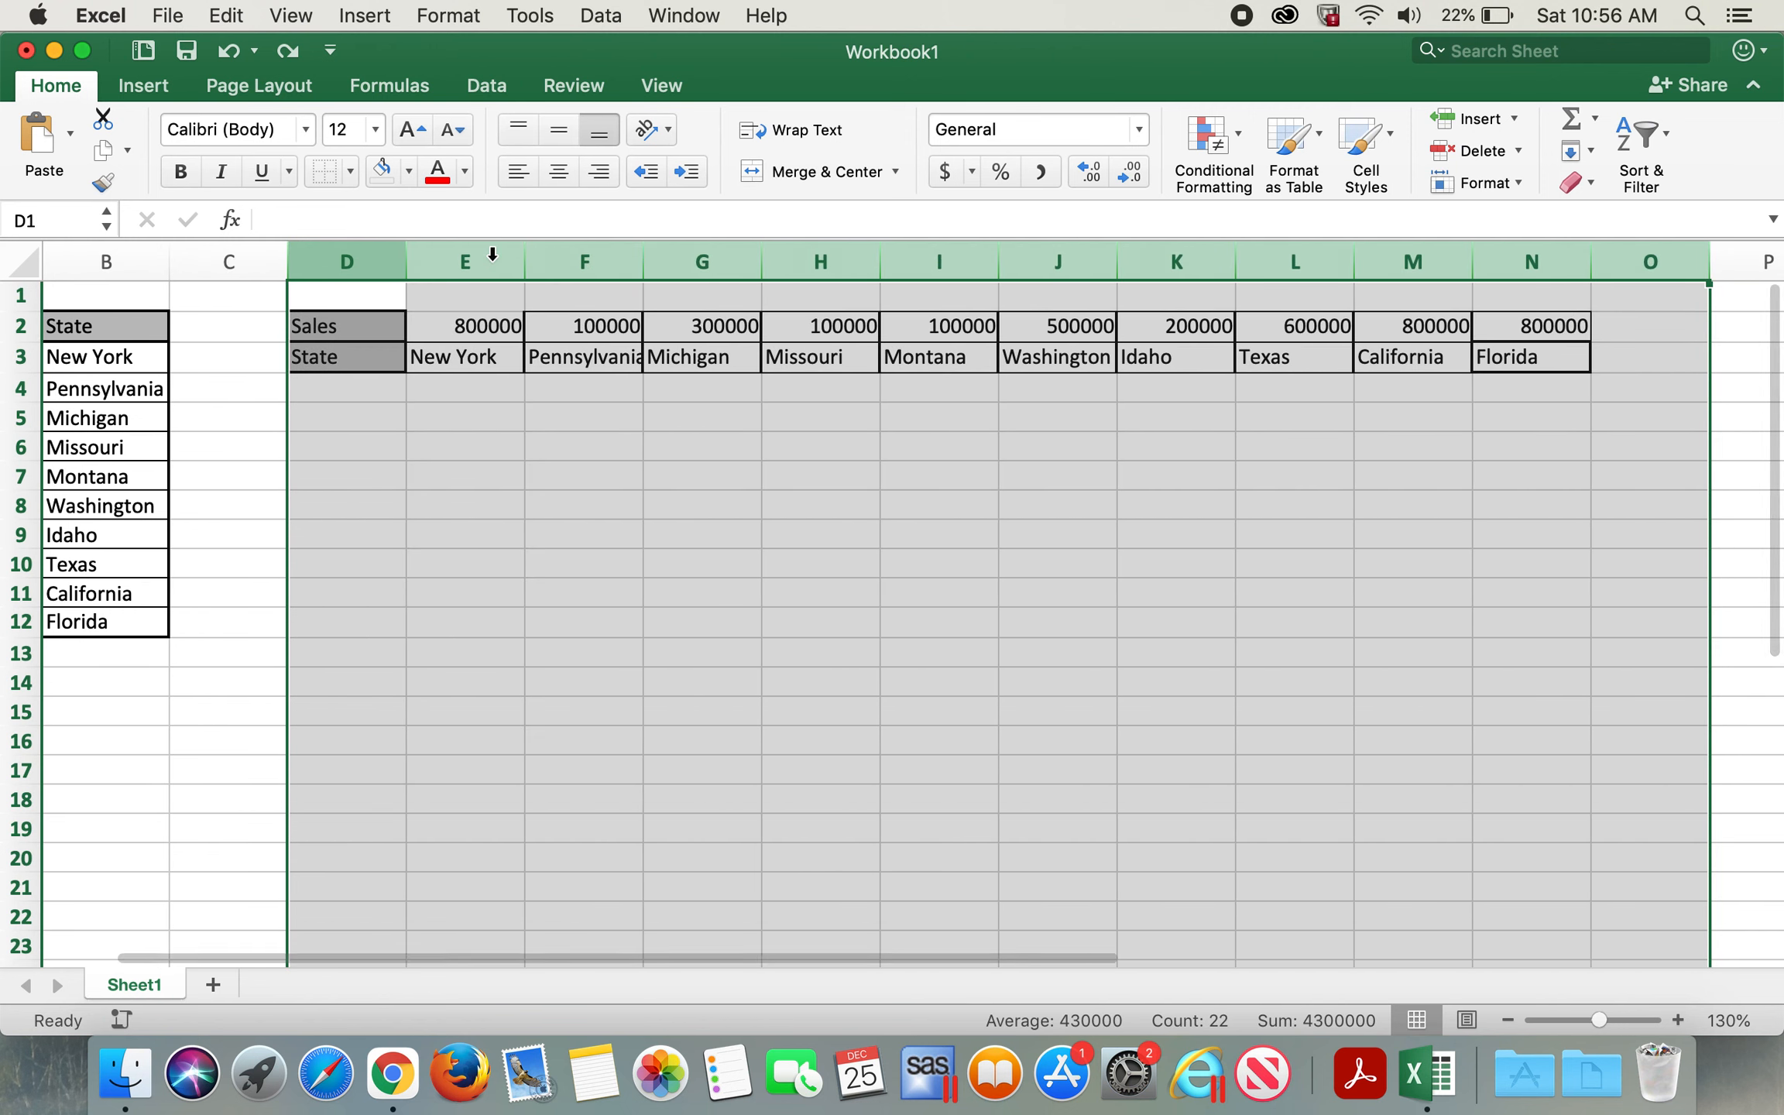
{"action": "left_click", "coordinate": [409, 172]}
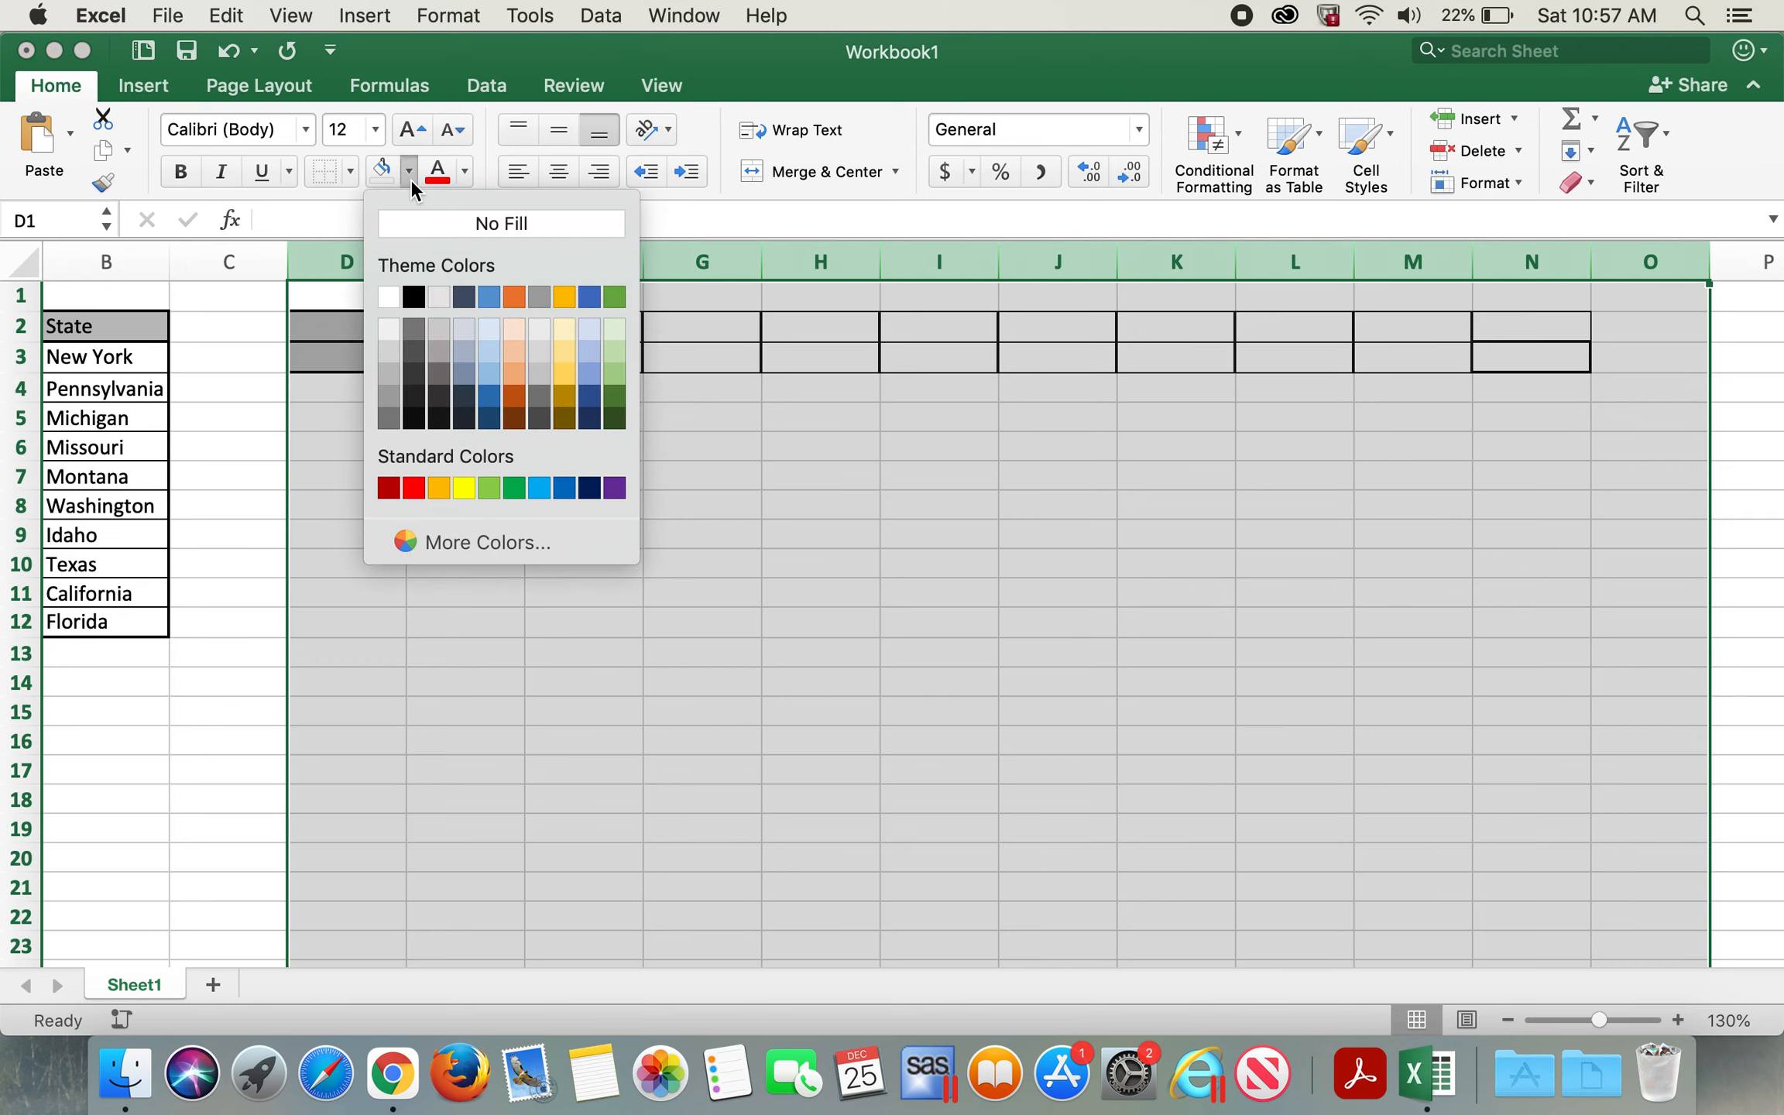
{"action": "left_click", "coordinate": [449, 226]}
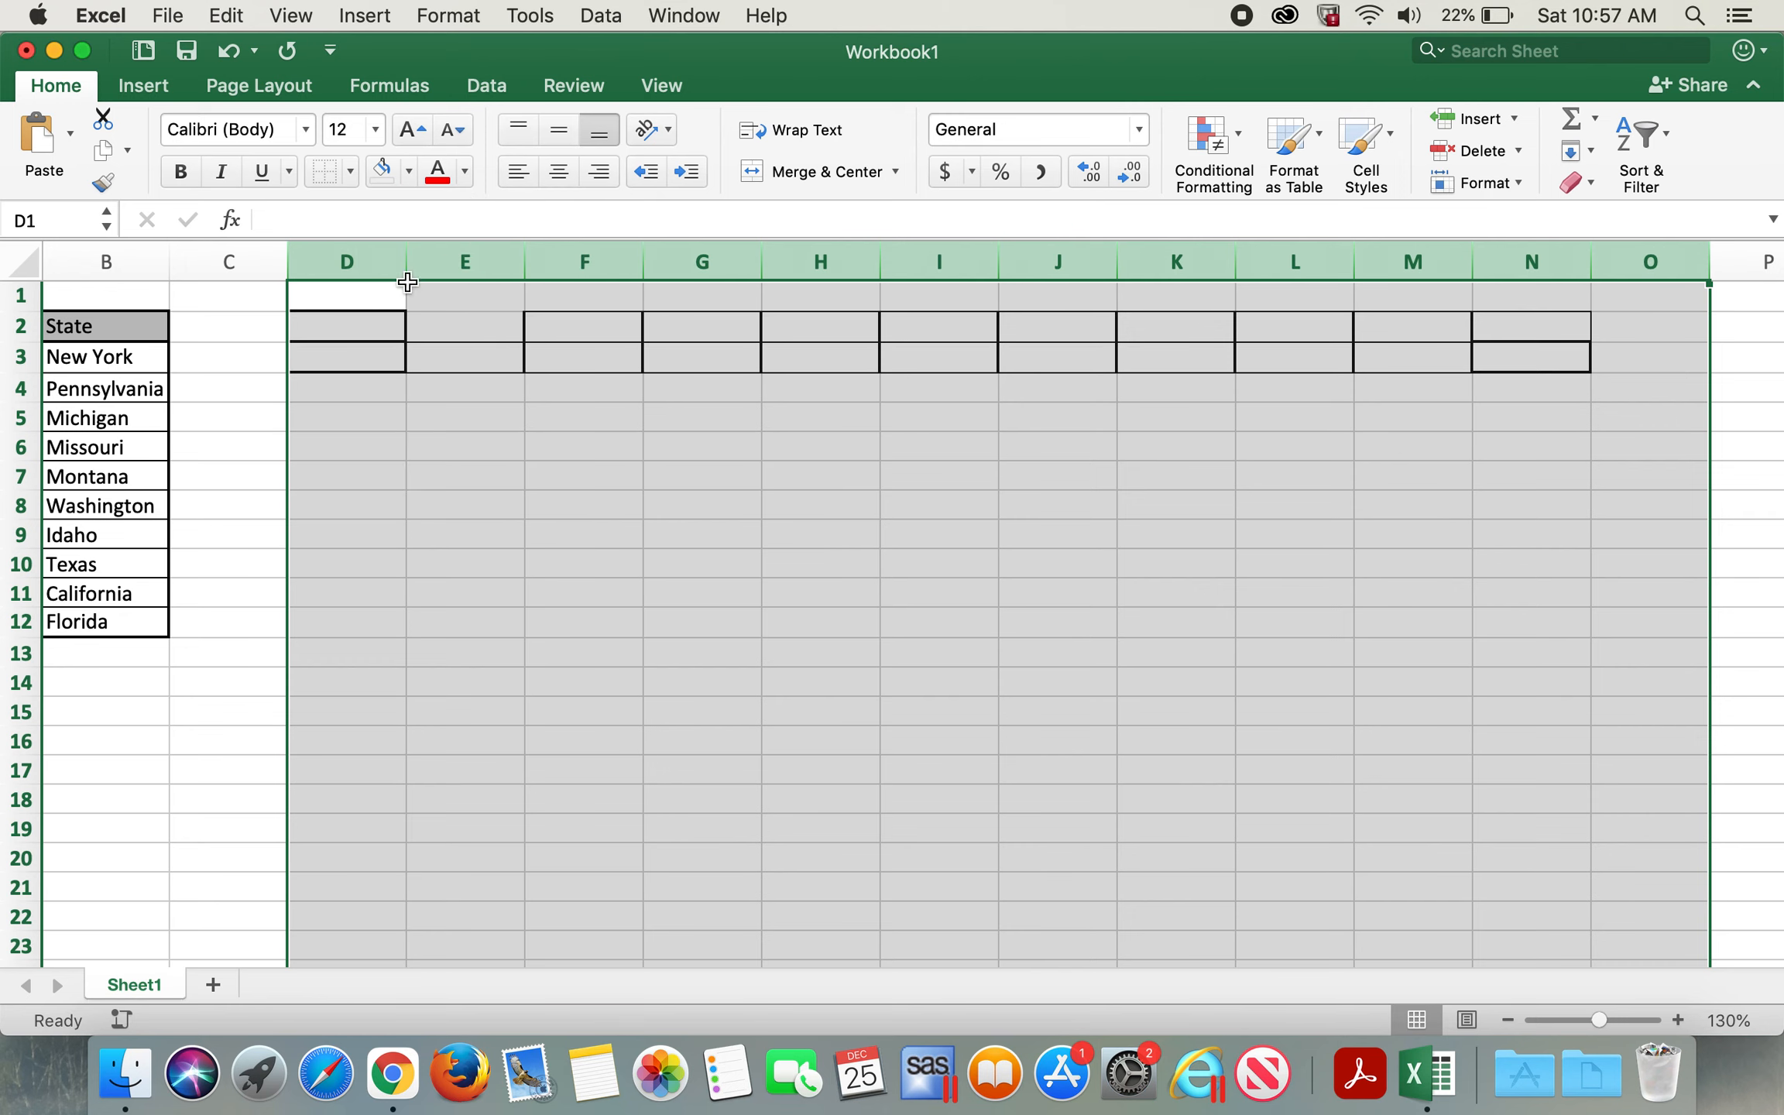
{"action": "left_click", "coordinate": [318, 165]}
{"action": "left_click", "coordinate": [439, 538]}
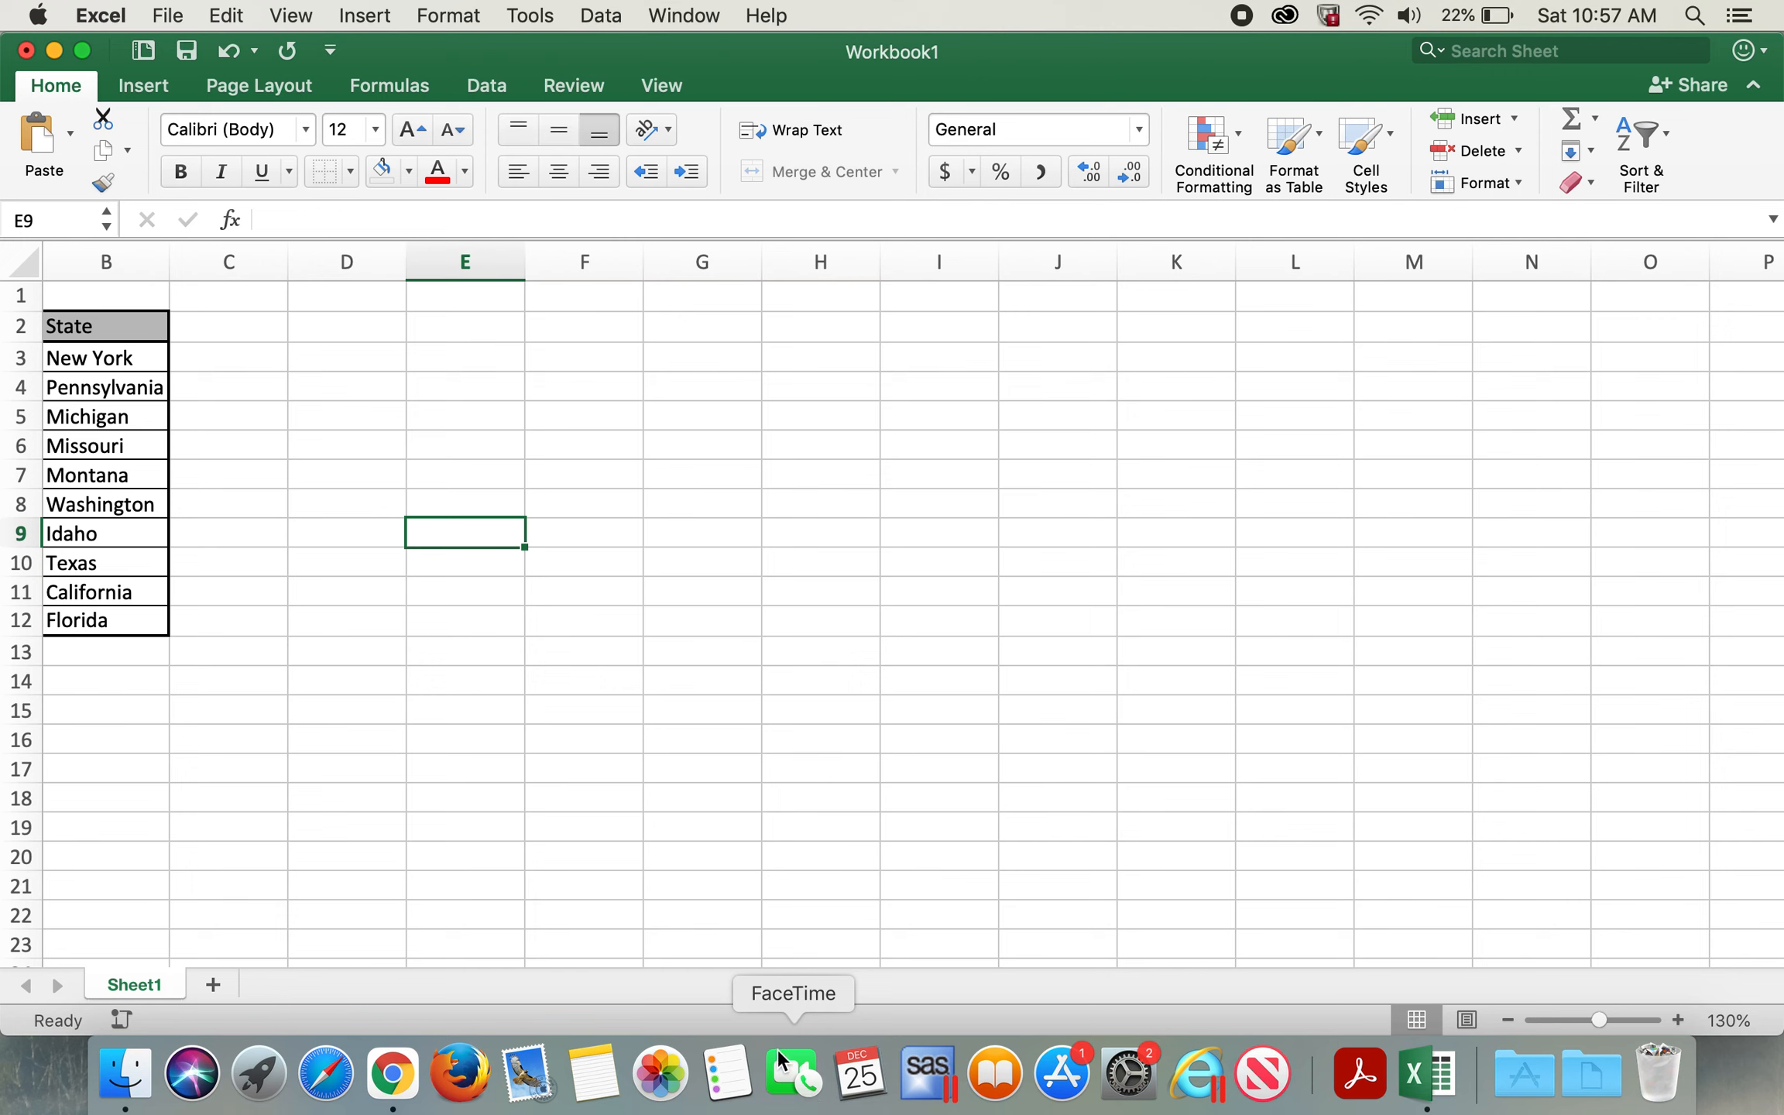
Step: Enter the formula =transpose(A2:B12) in the single cell D2
{"action": "left_click", "coordinate": [439, 900]}
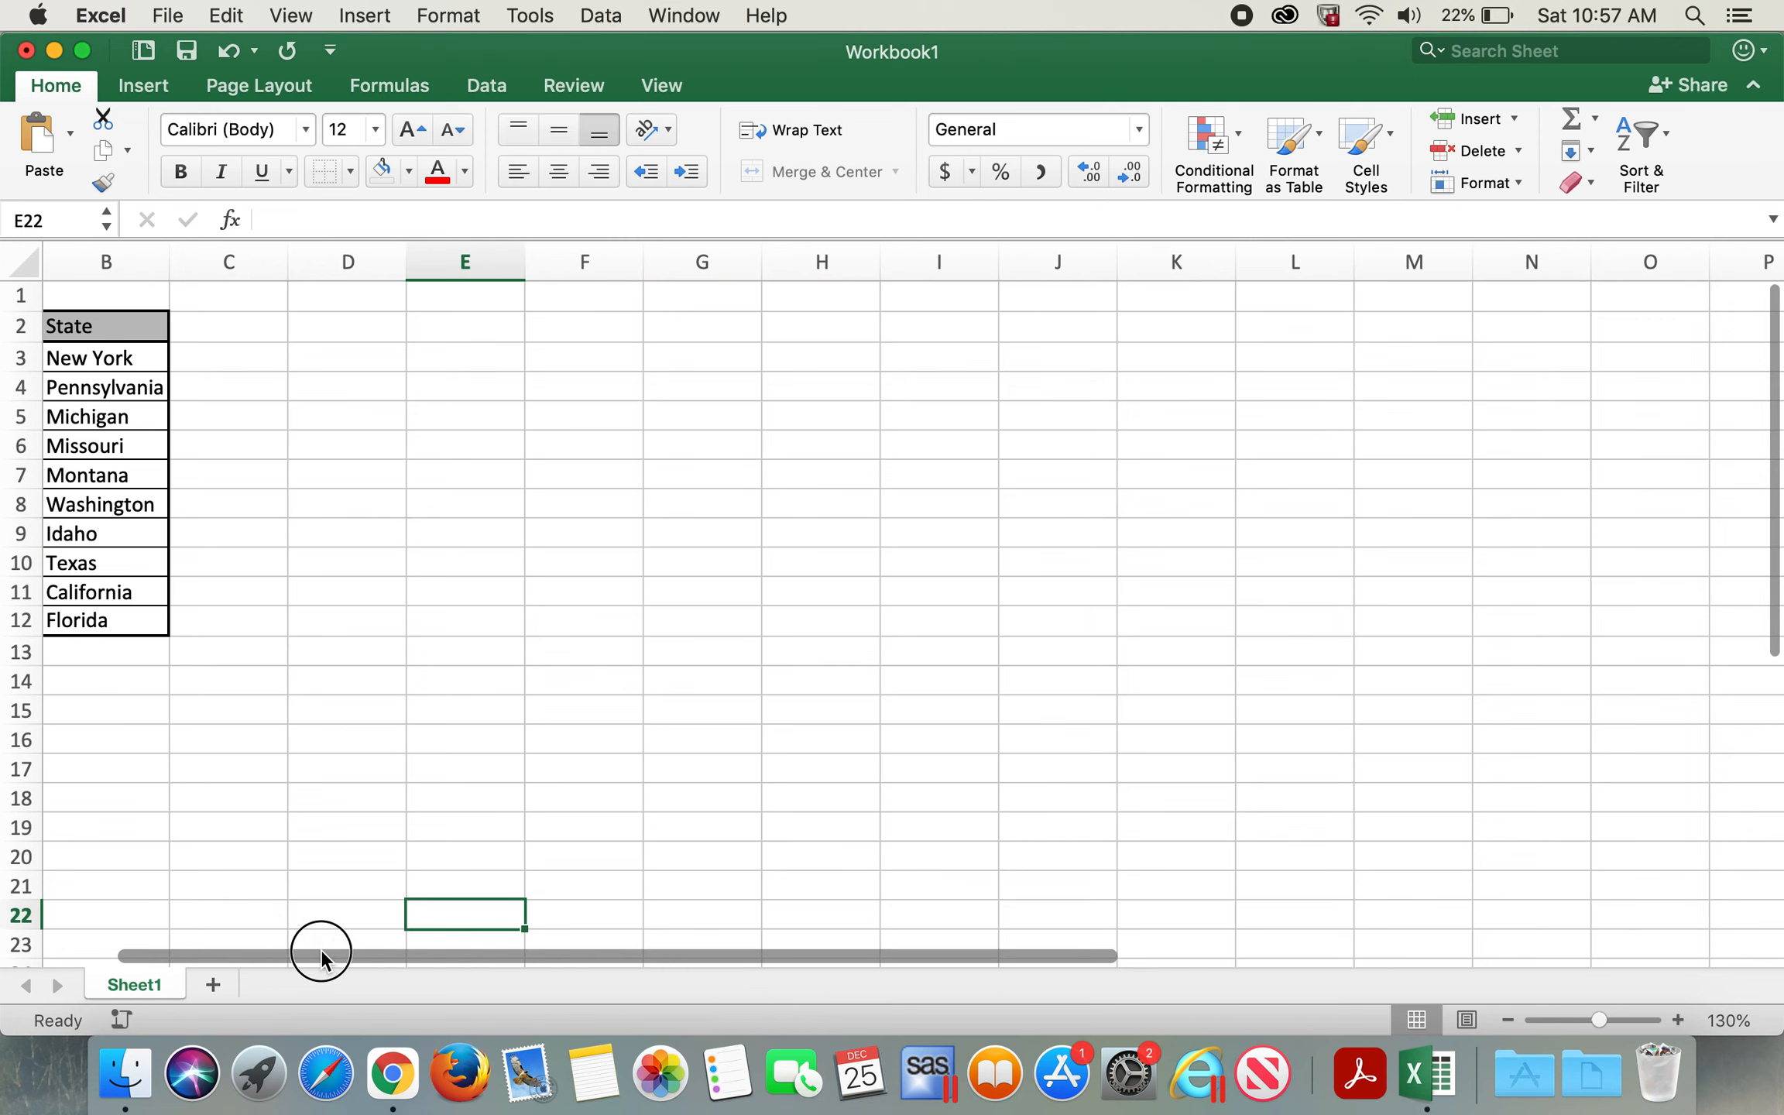
{"action": "left_click_drag", "start_coordinate": [326, 950], "coordinate": [148, 792]}
{"action": "left_click", "coordinate": [344, 739]}
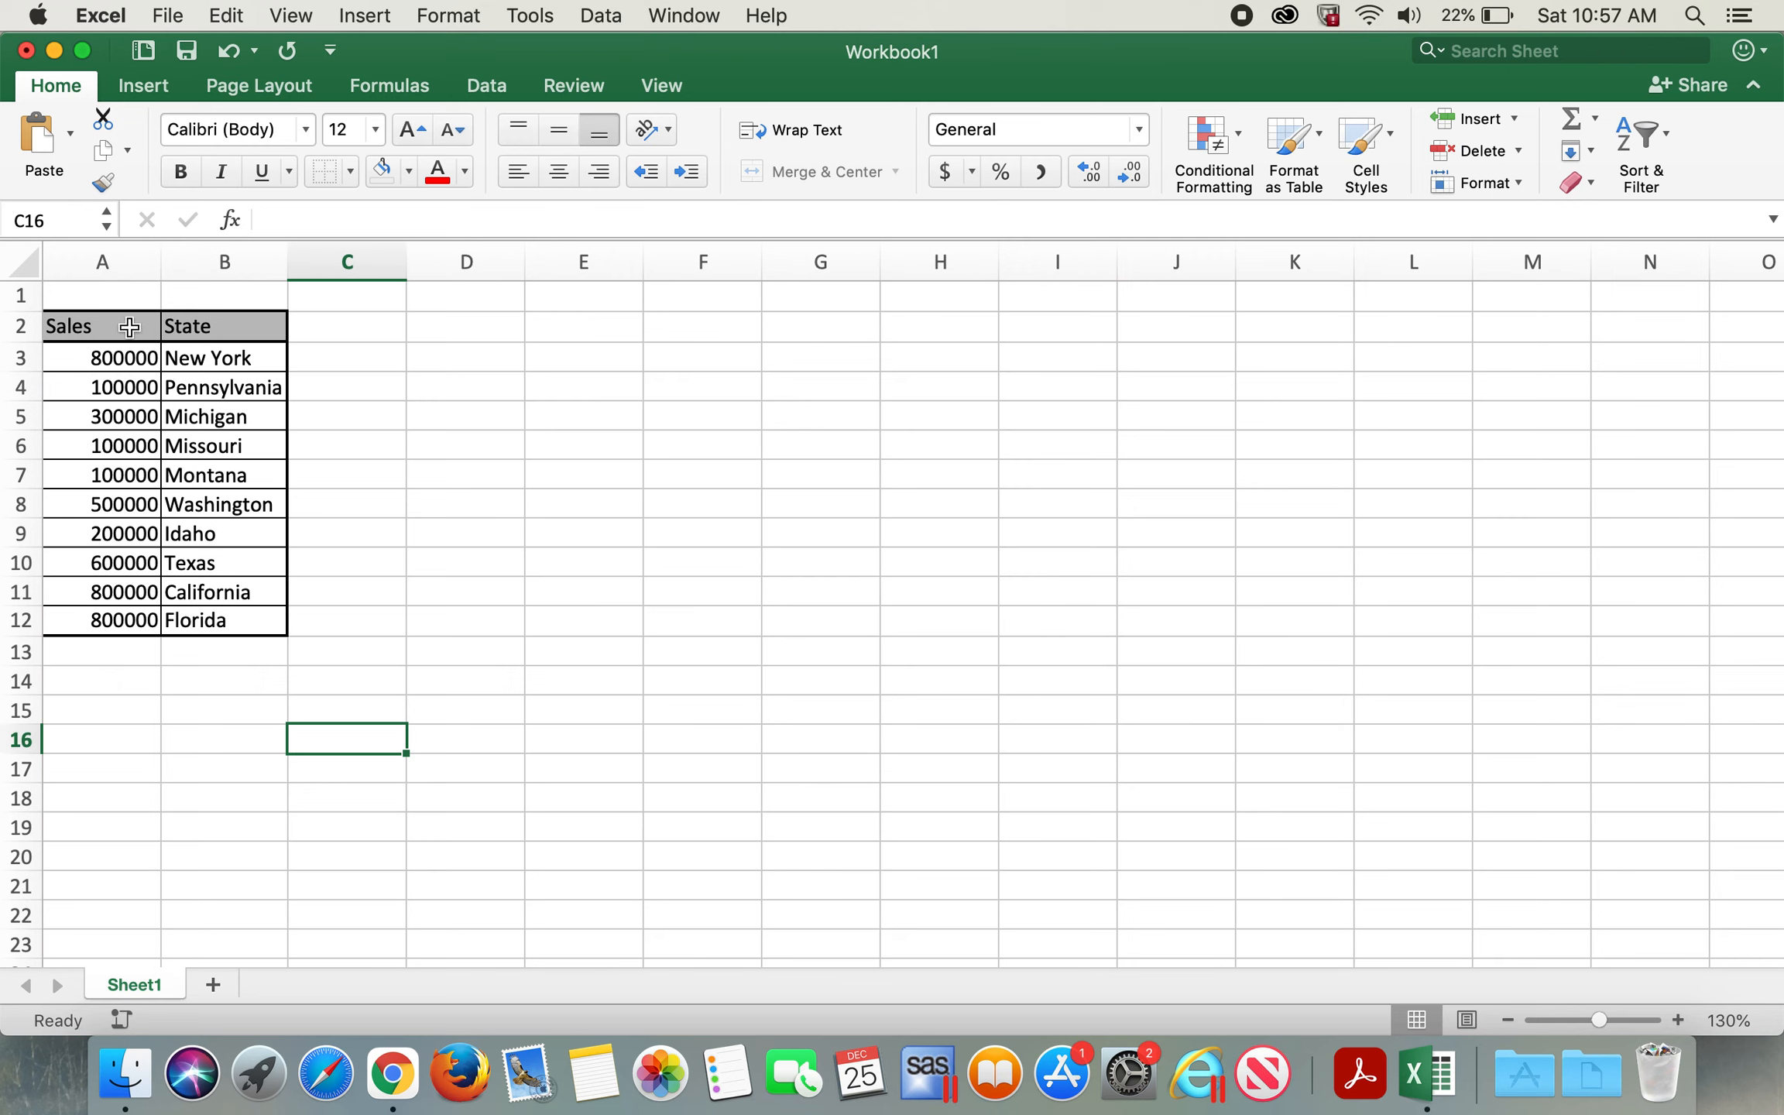
{"action": "left_click", "coordinate": [447, 325]}
{"action": "type", "text": "=transpo"}
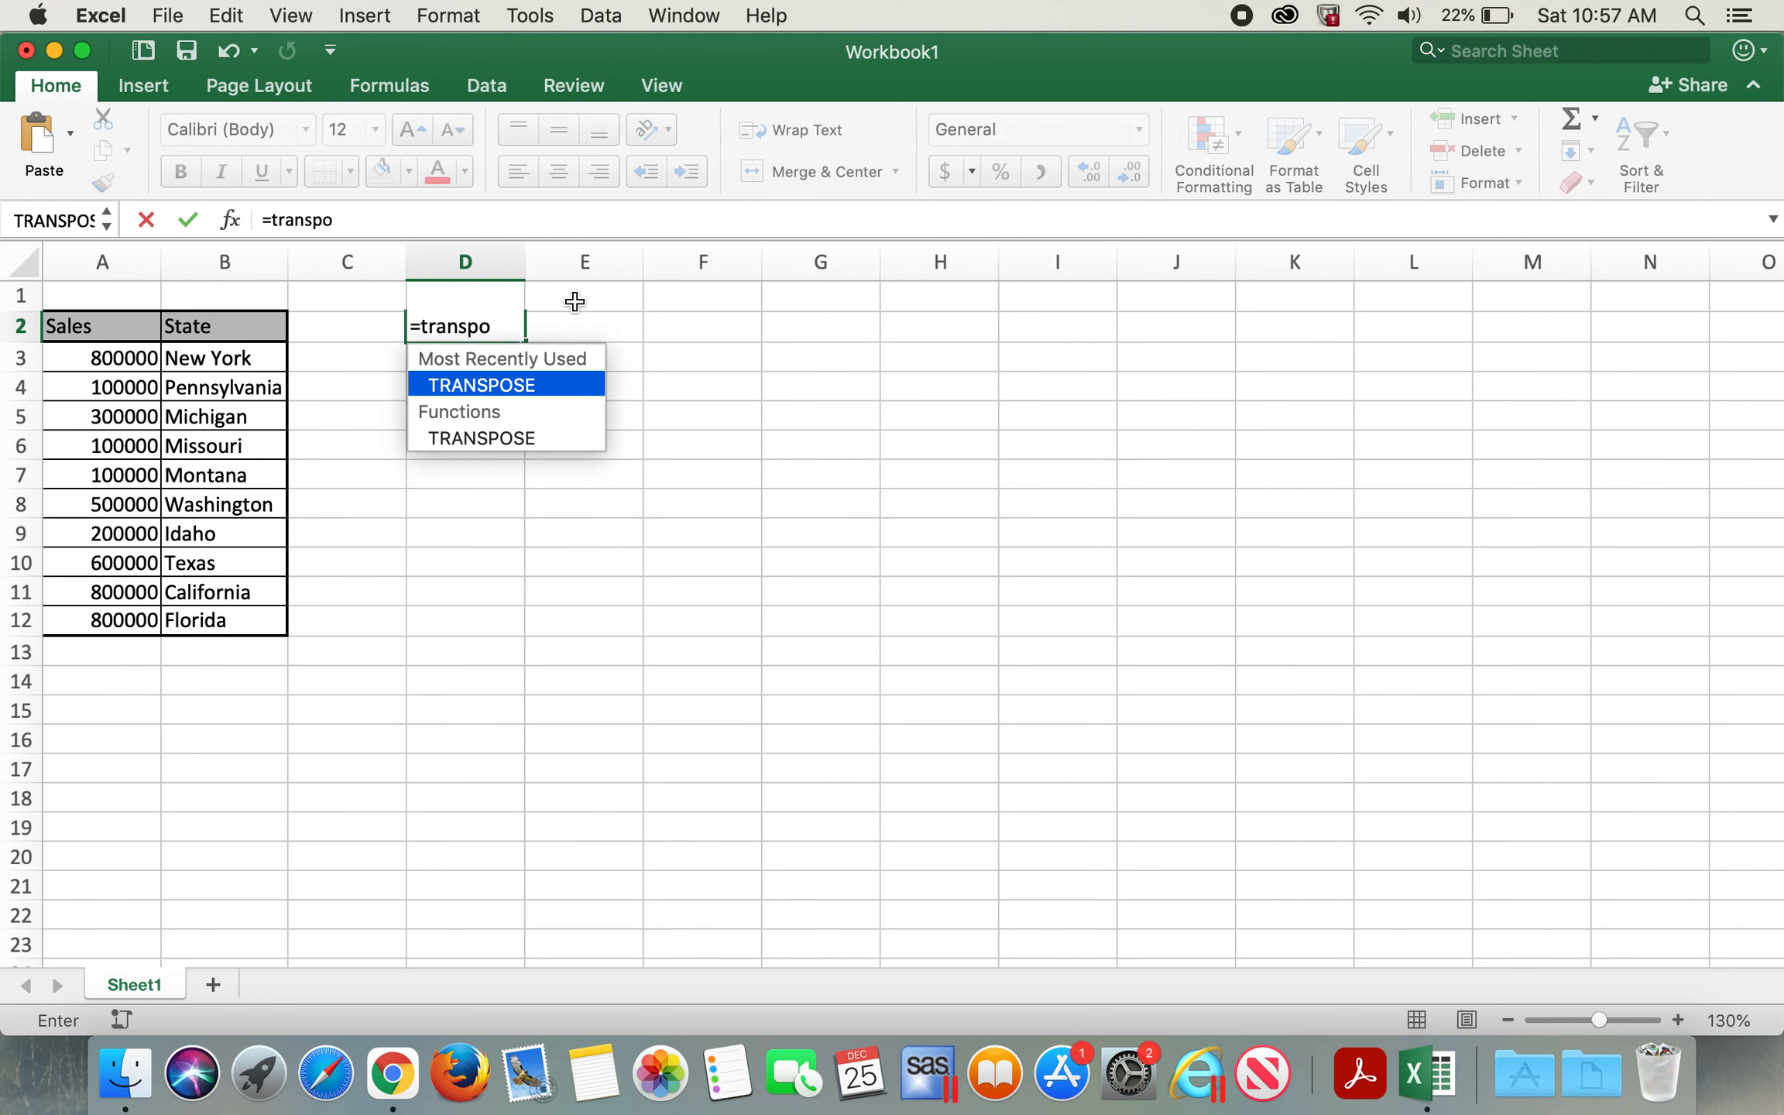
{"action": "type", "text": "se()"}
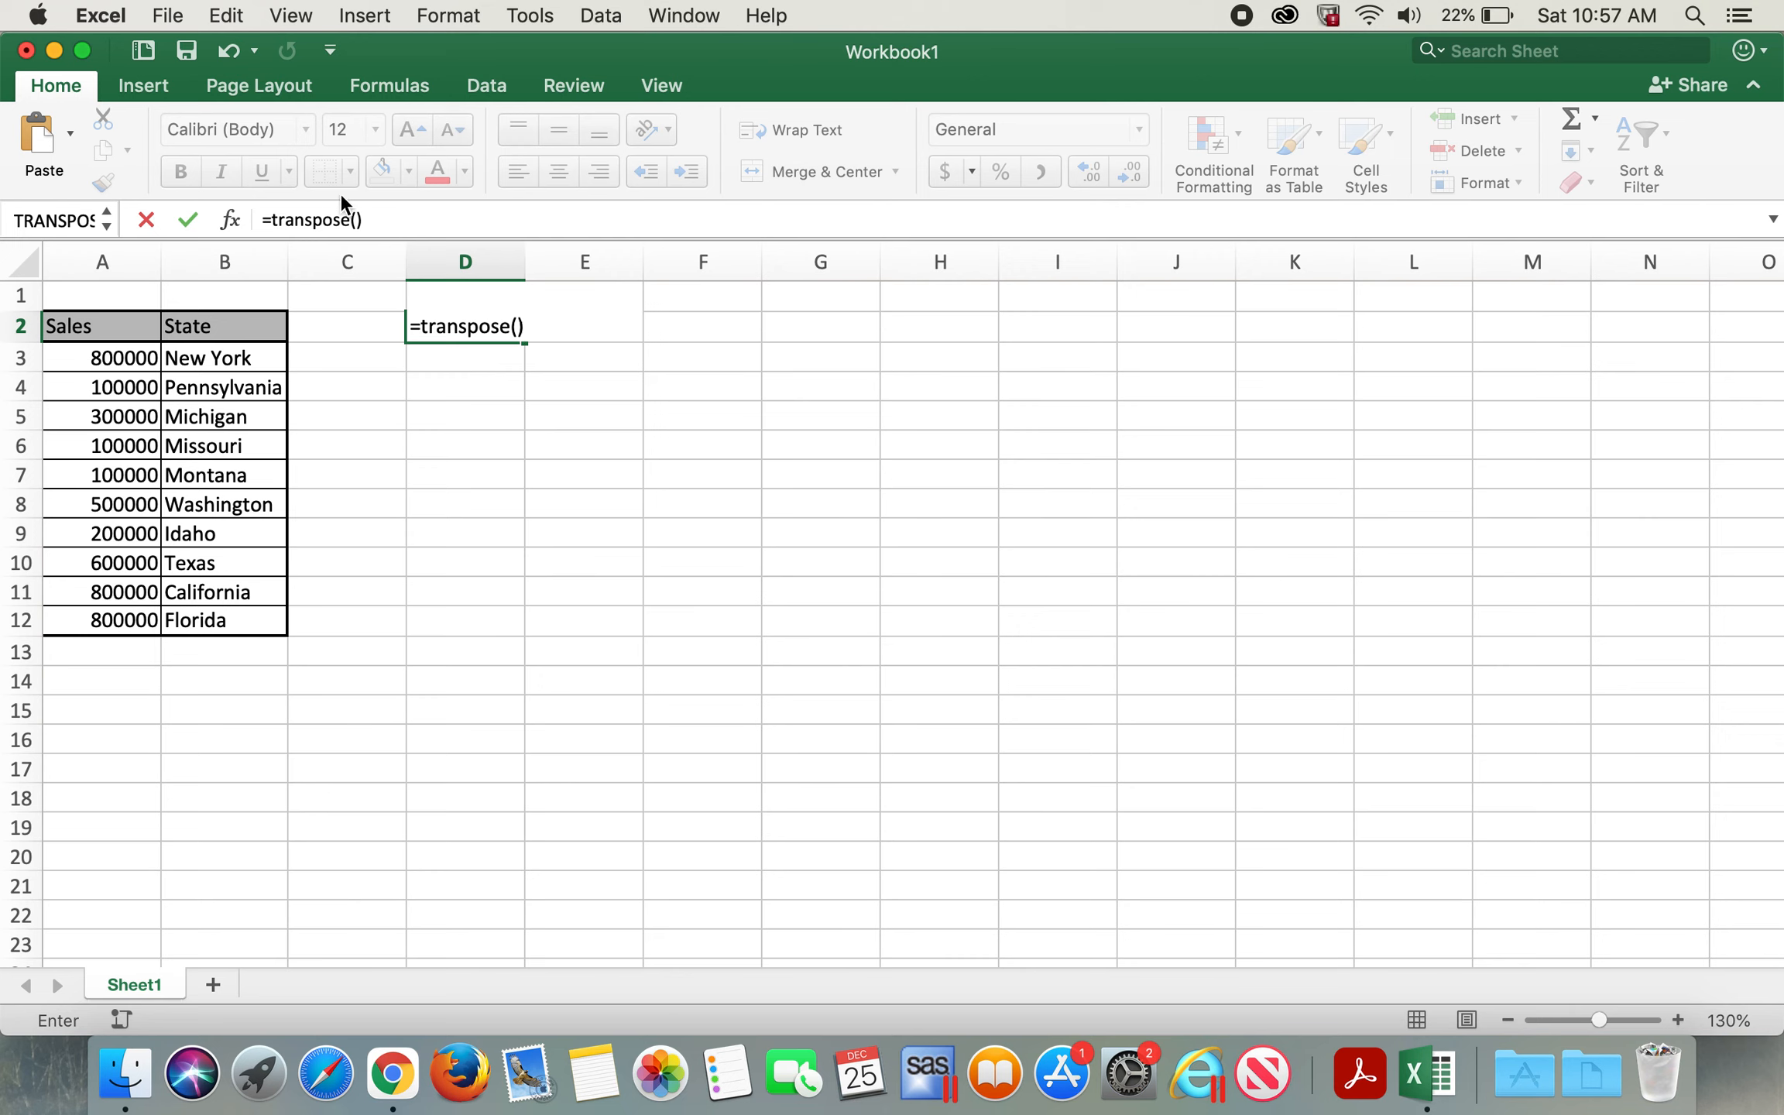
{"action": "left_click", "coordinate": [355, 218]}
{"action": "left_click_drag", "start_coordinate": [116, 334], "coordinate": [221, 623]}
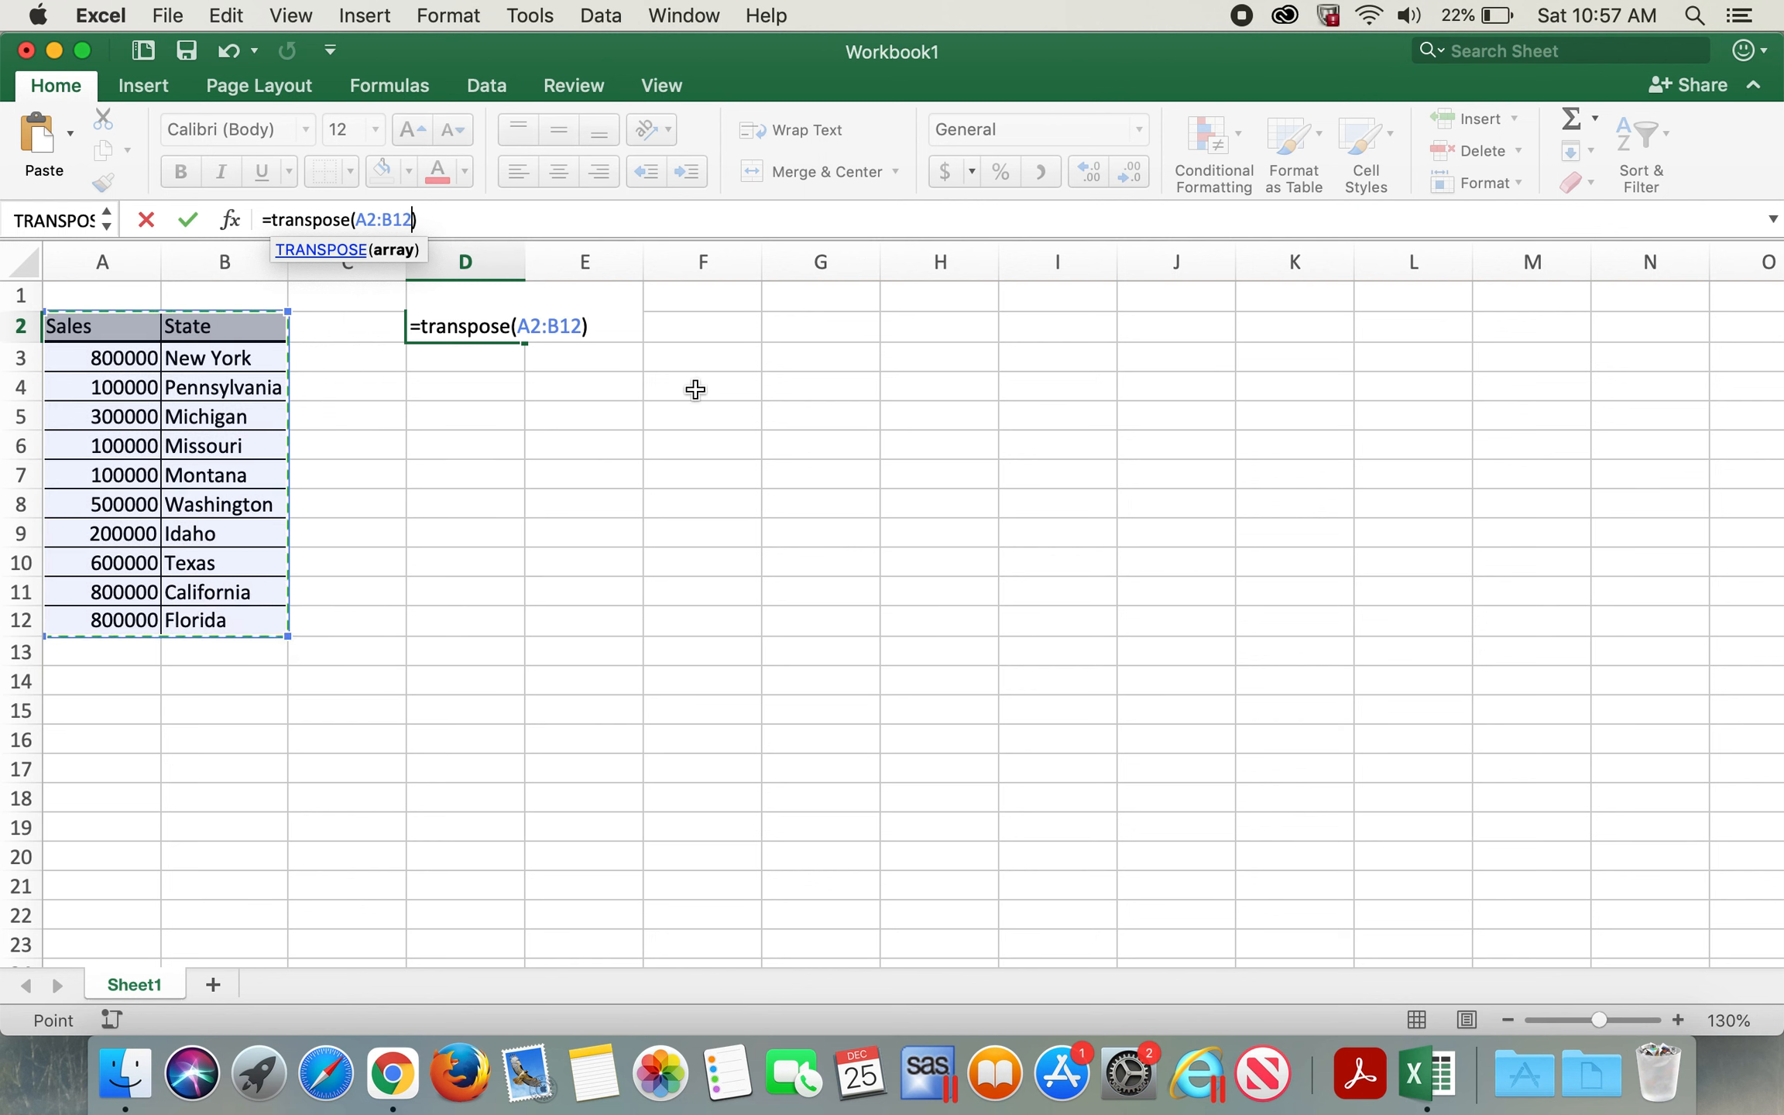
{"action": "key", "text": "Return"}
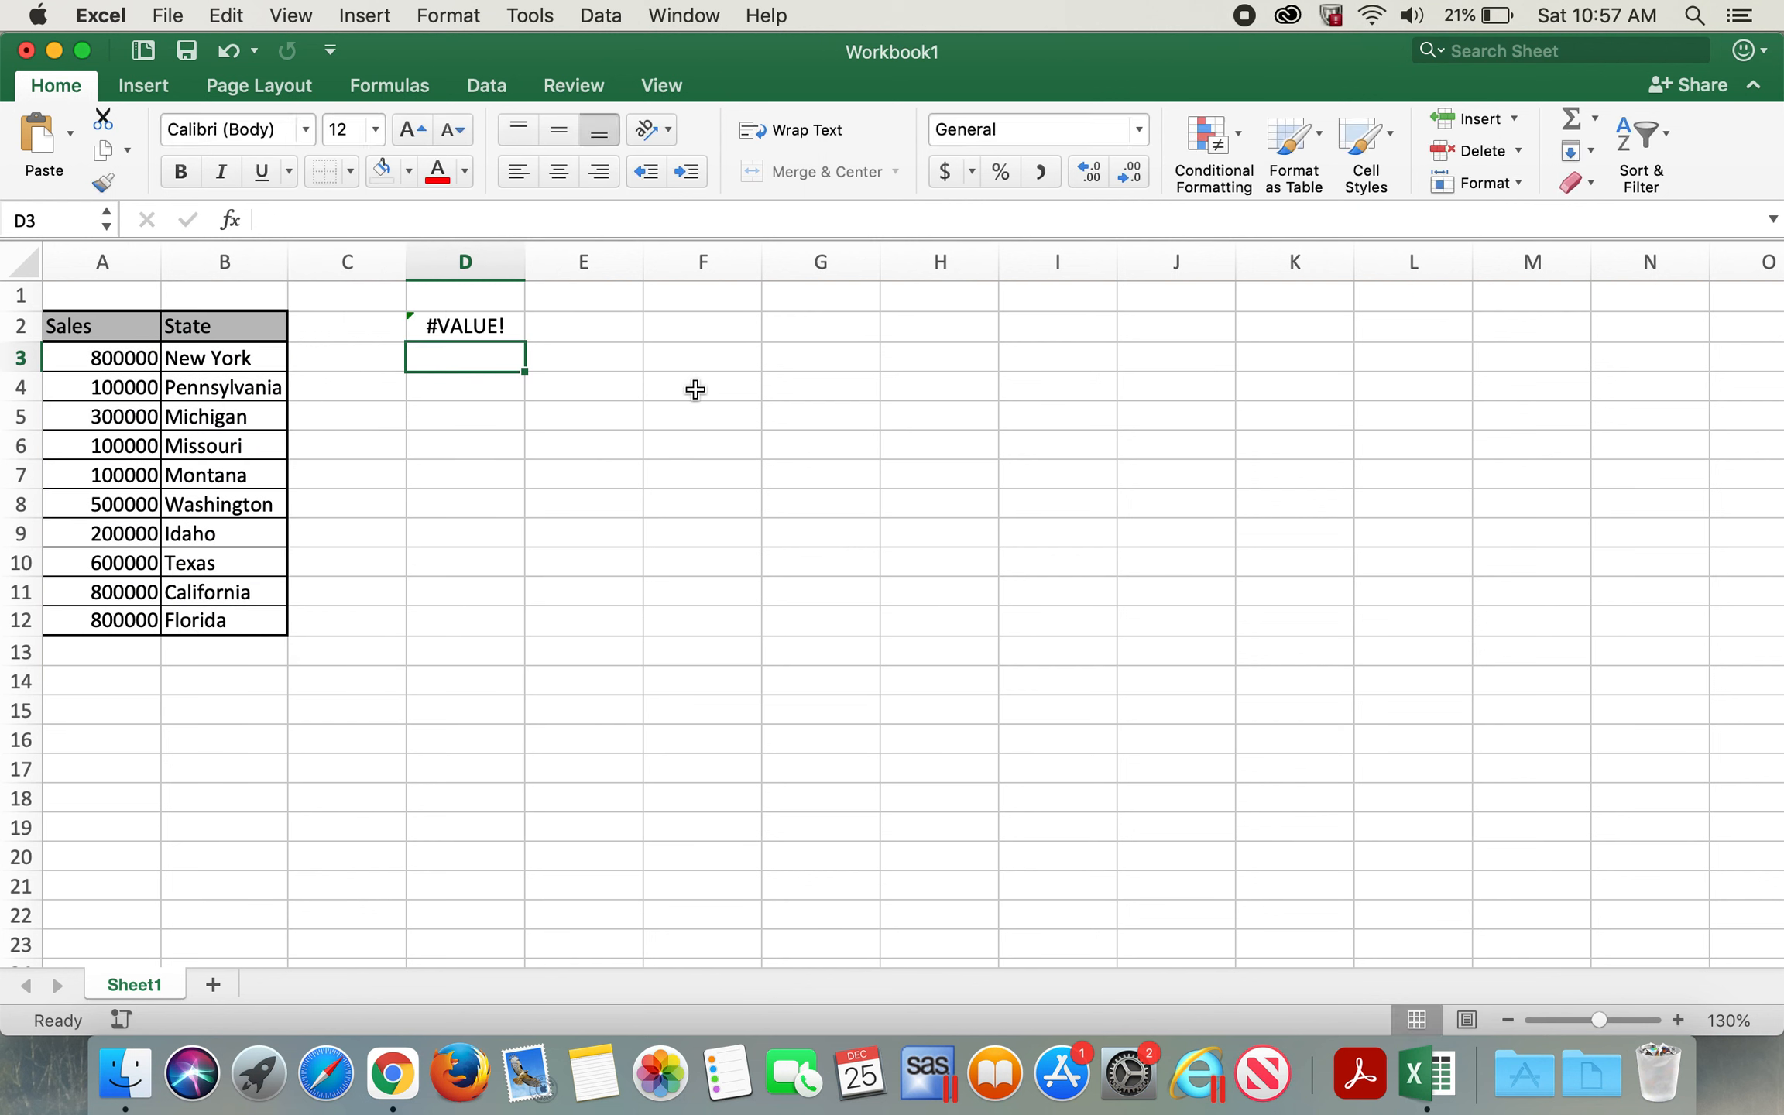
Step: Delete the TRANSPOSE formula from cell D2, leaving the cell empty
{"action": "left_click", "coordinate": [506, 328]}
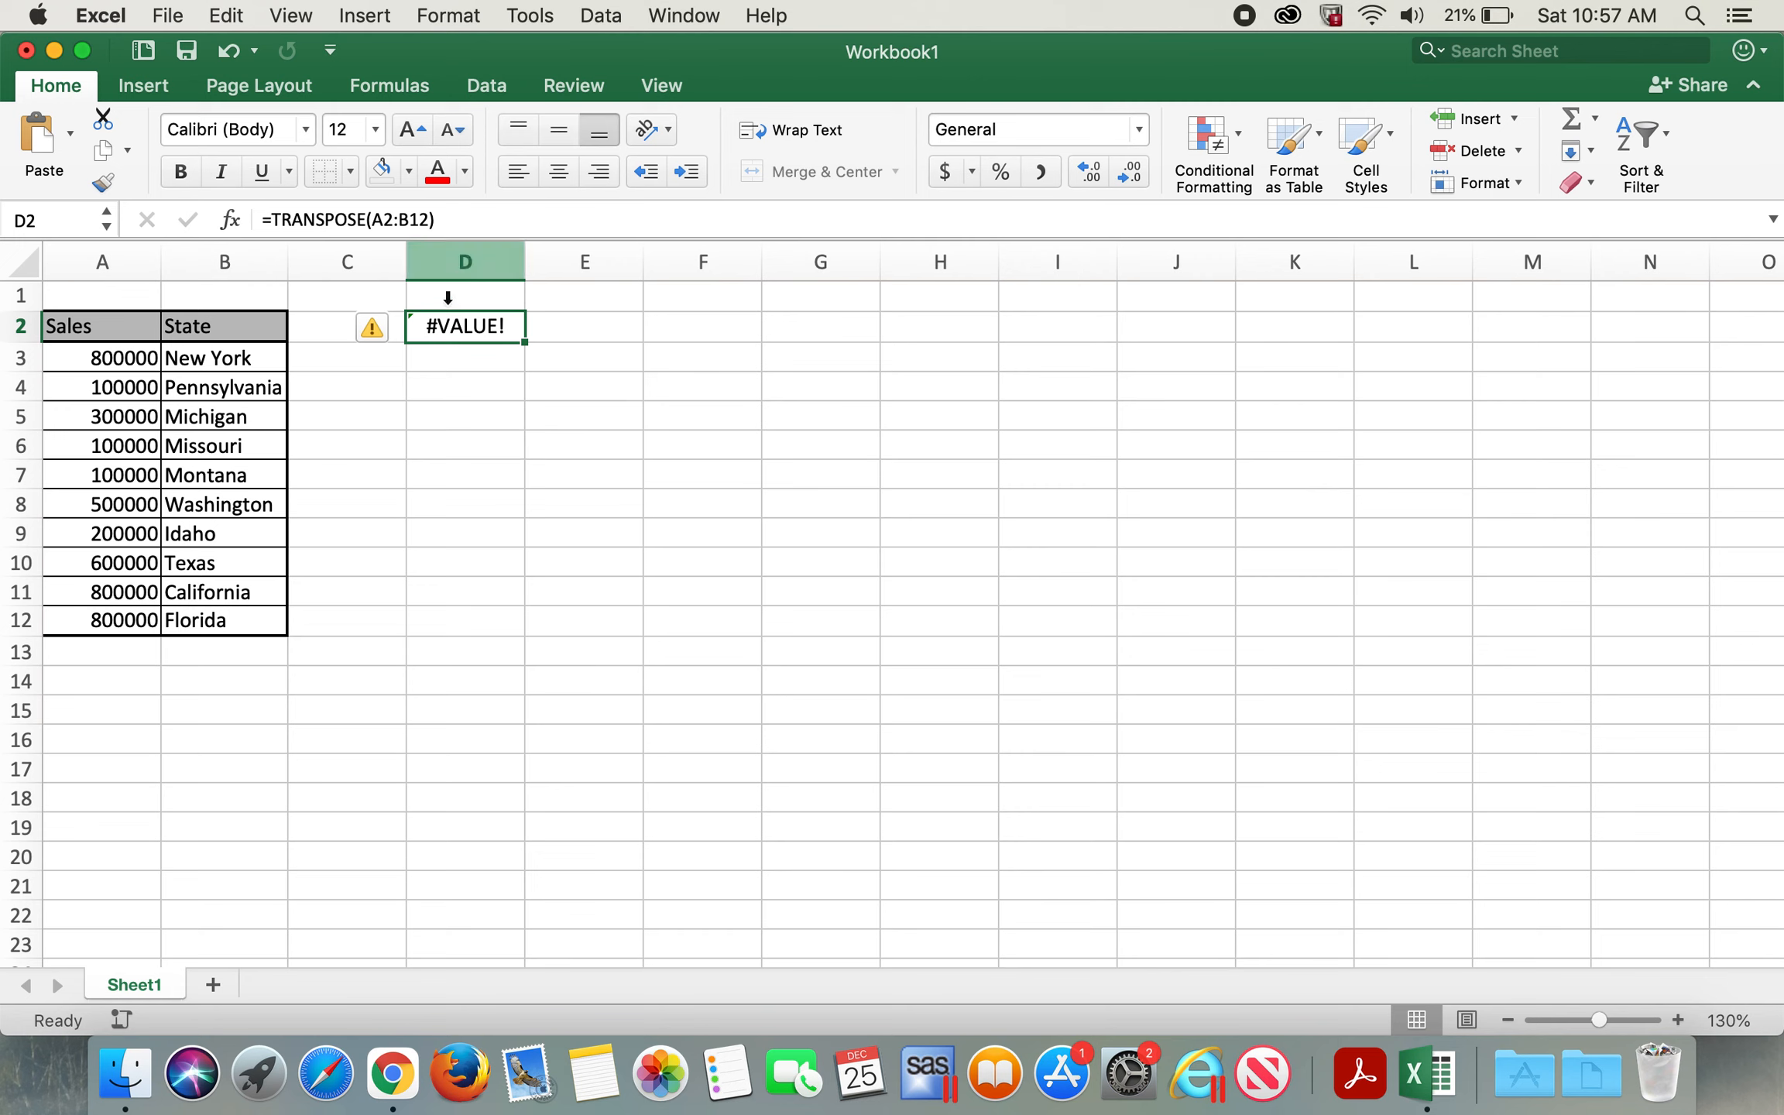
{"action": "left_click", "coordinate": [533, 383]}
{"action": "left_click", "coordinate": [496, 326]}
{"action": "key", "text": "Delete"}
{"action": "type", "text": "="}
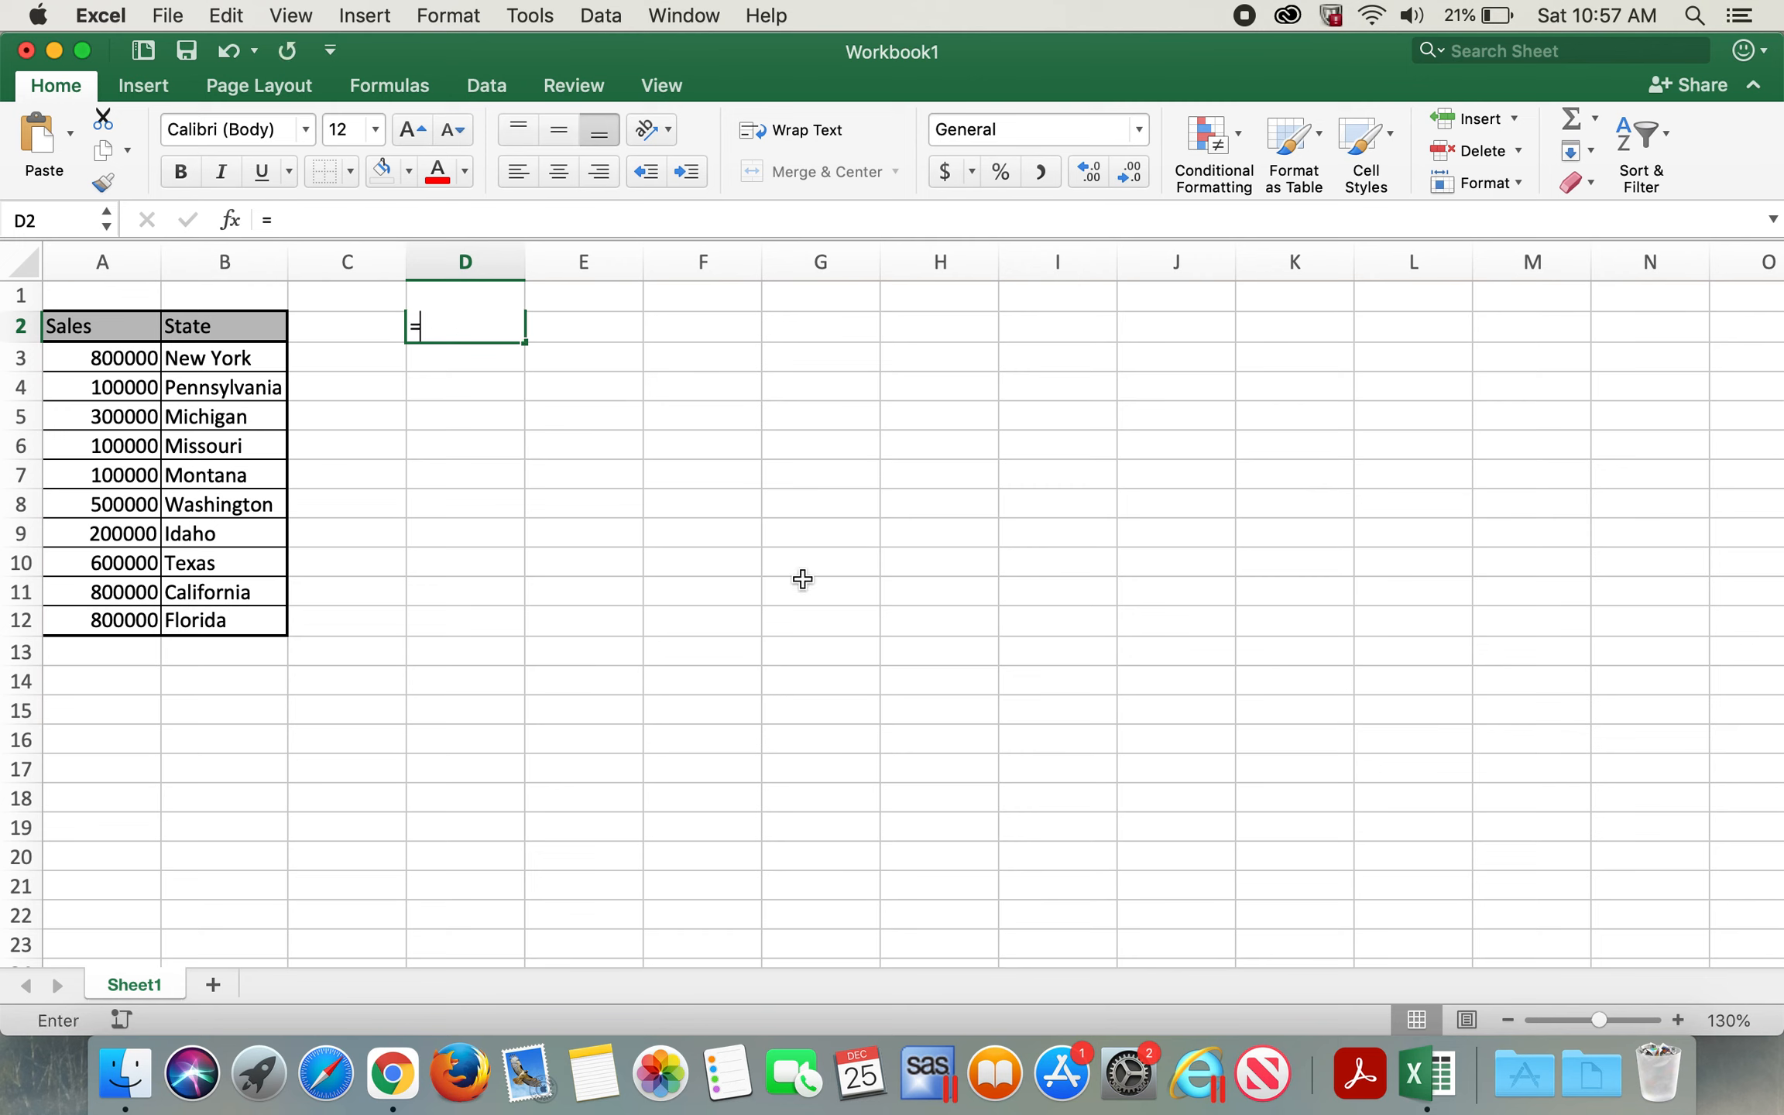
{"action": "key", "text": "Escape"}
{"action": "left_click", "coordinate": [613, 354]}
{"action": "left_click", "coordinate": [485, 332]}
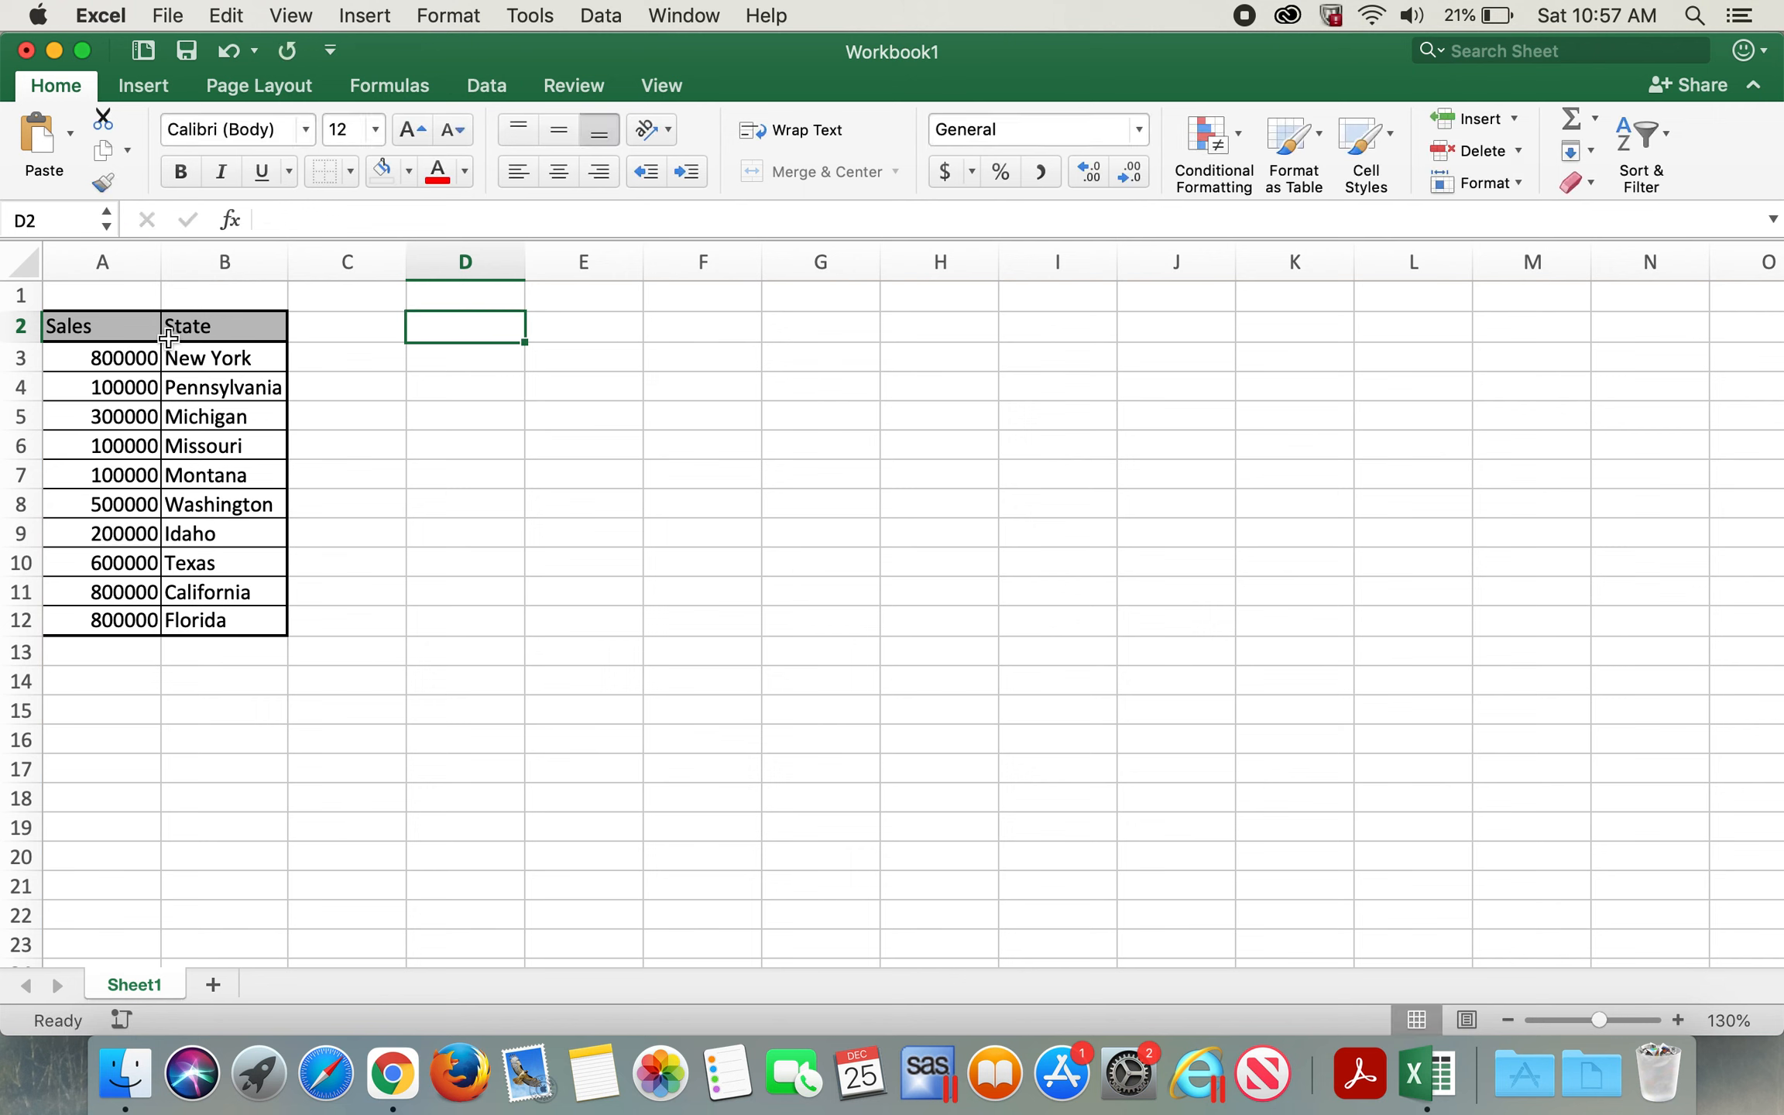
Step: Try entering =transpose(A2:B12) over the range D2:N3 as an ordinary formula, and undo the entry
{"action": "left_click_drag", "start_coordinate": [154, 329], "coordinate": [231, 620]}
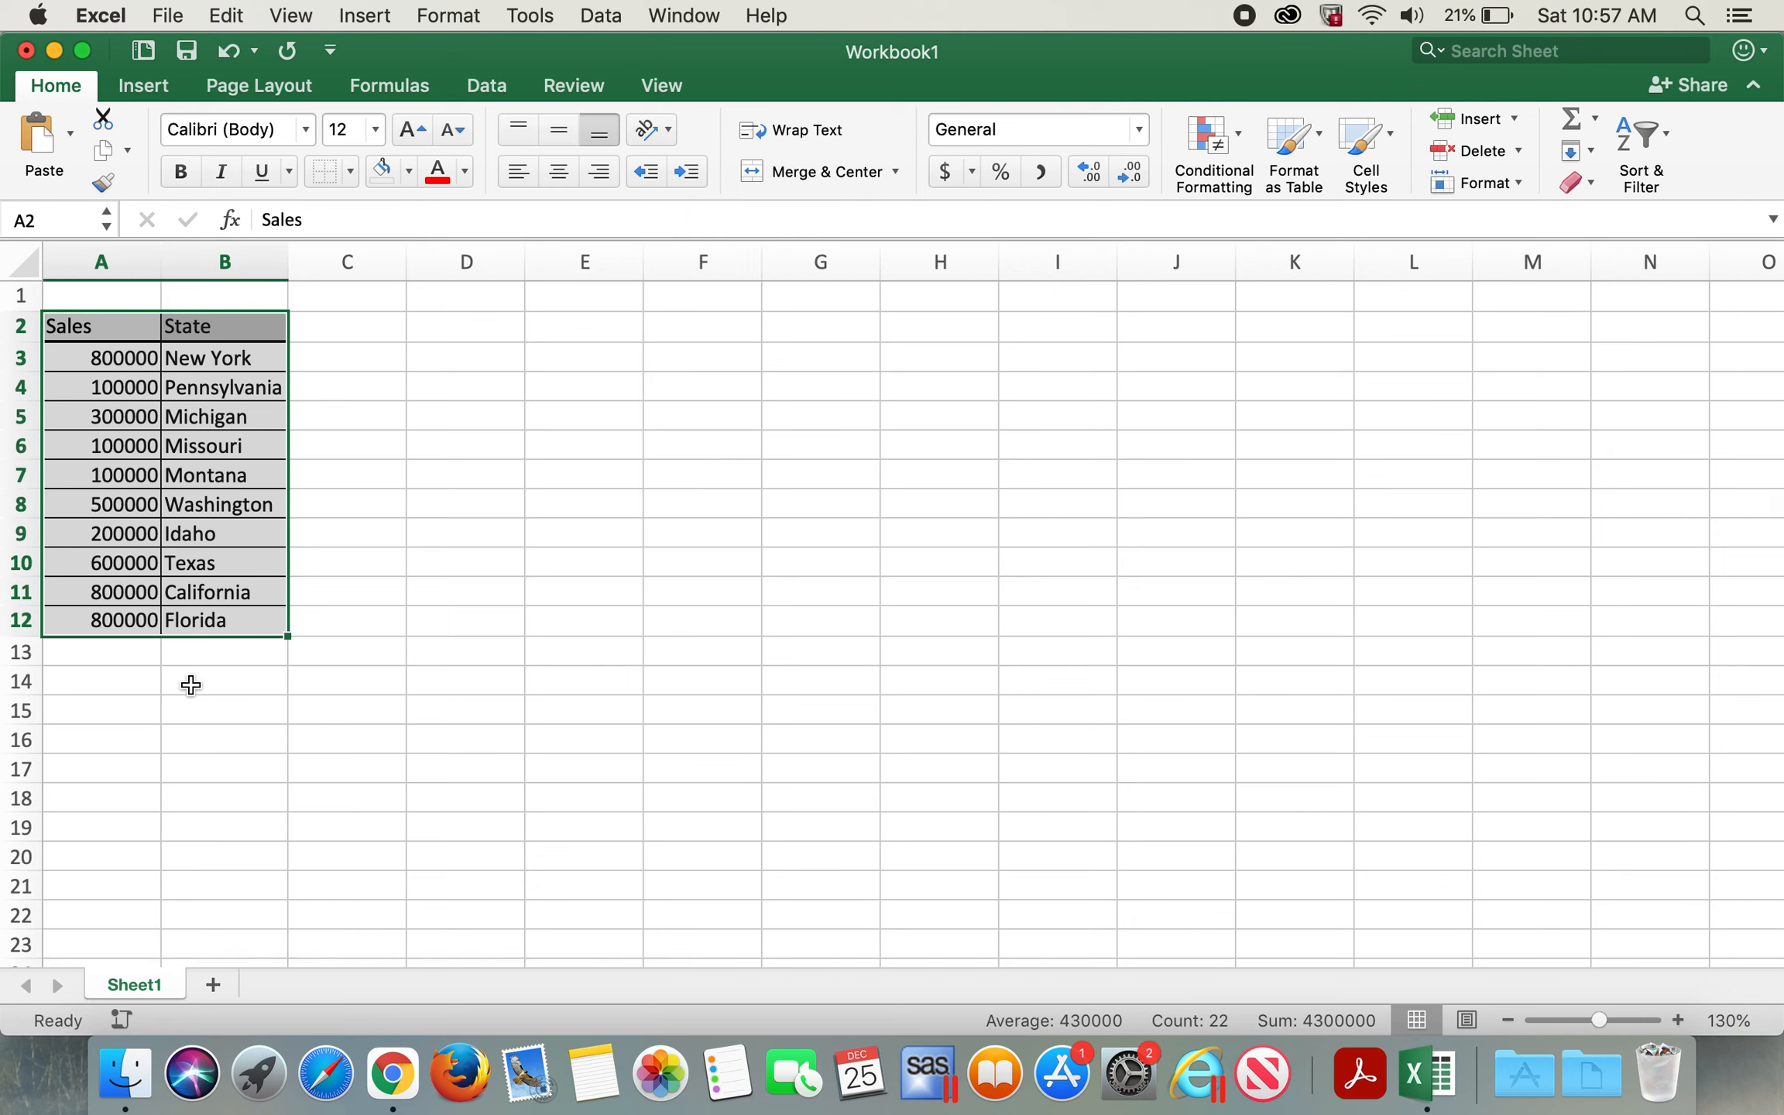
{"action": "left_click", "coordinate": [437, 333]}
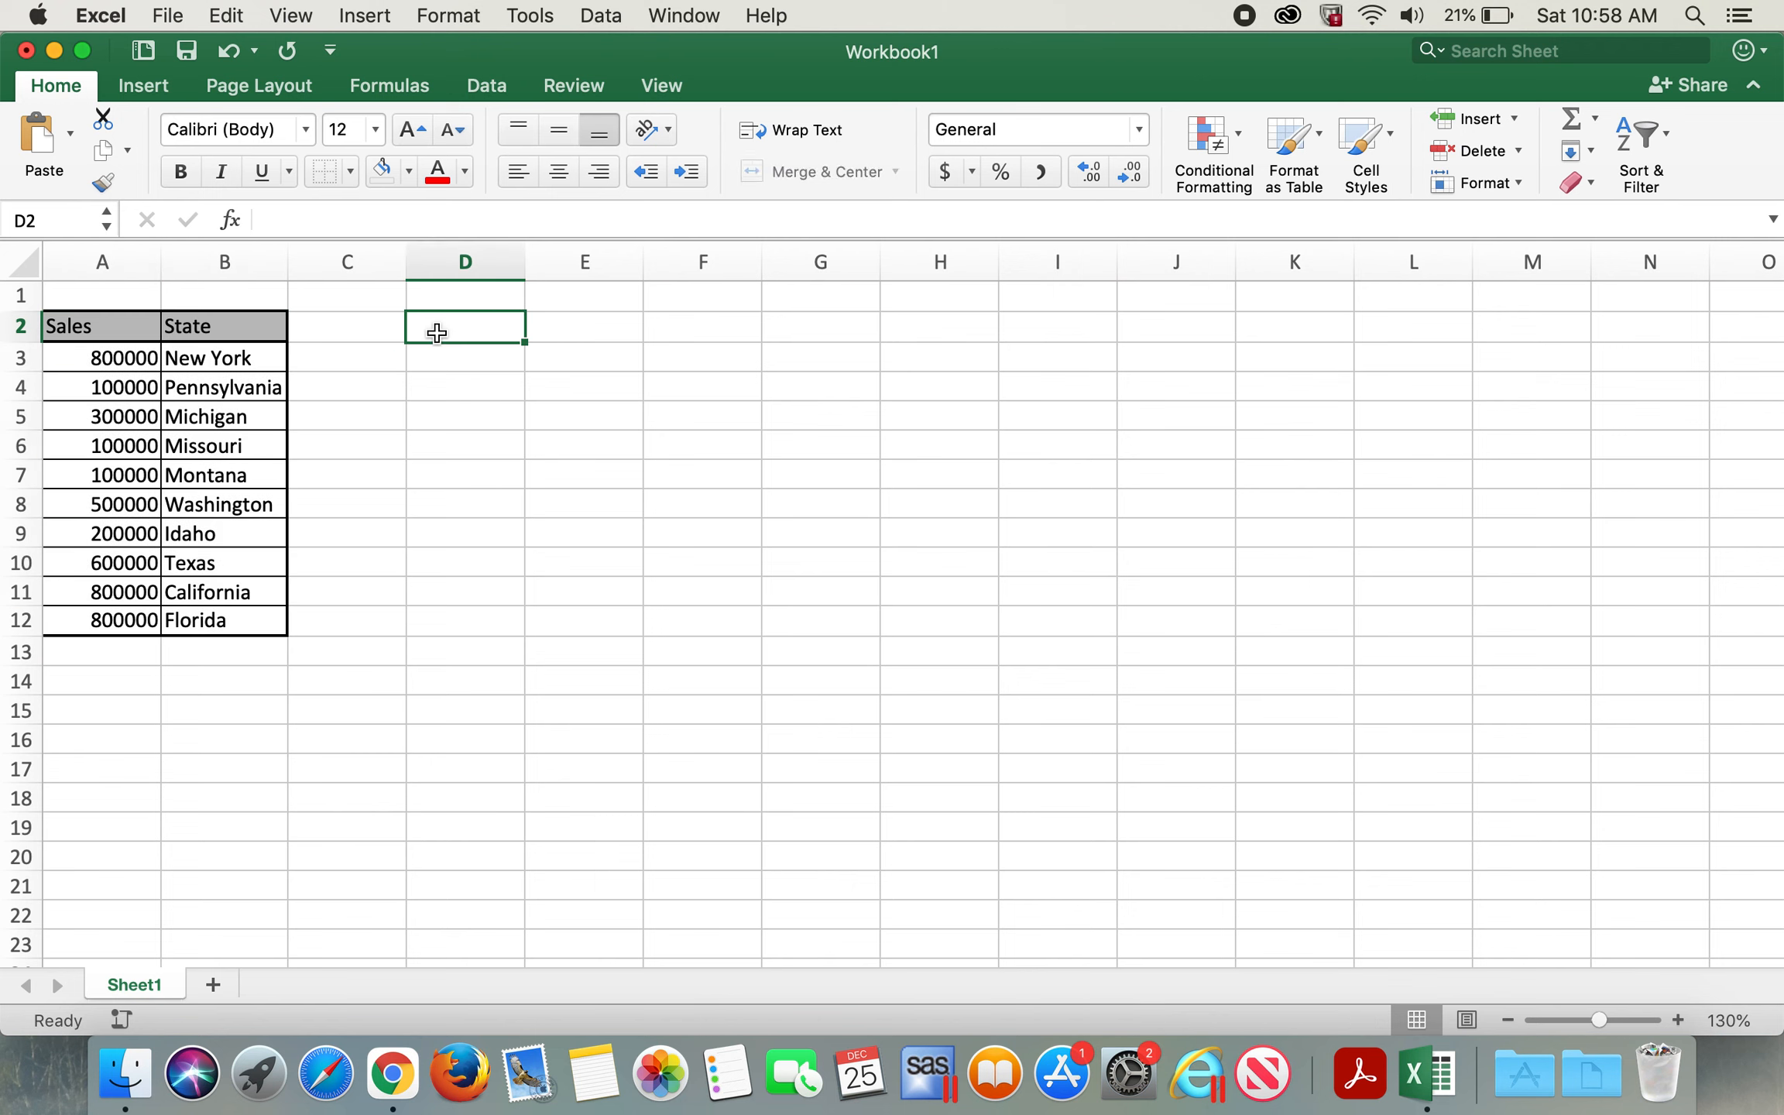
{"action": "key", "text": "shift+Down"}
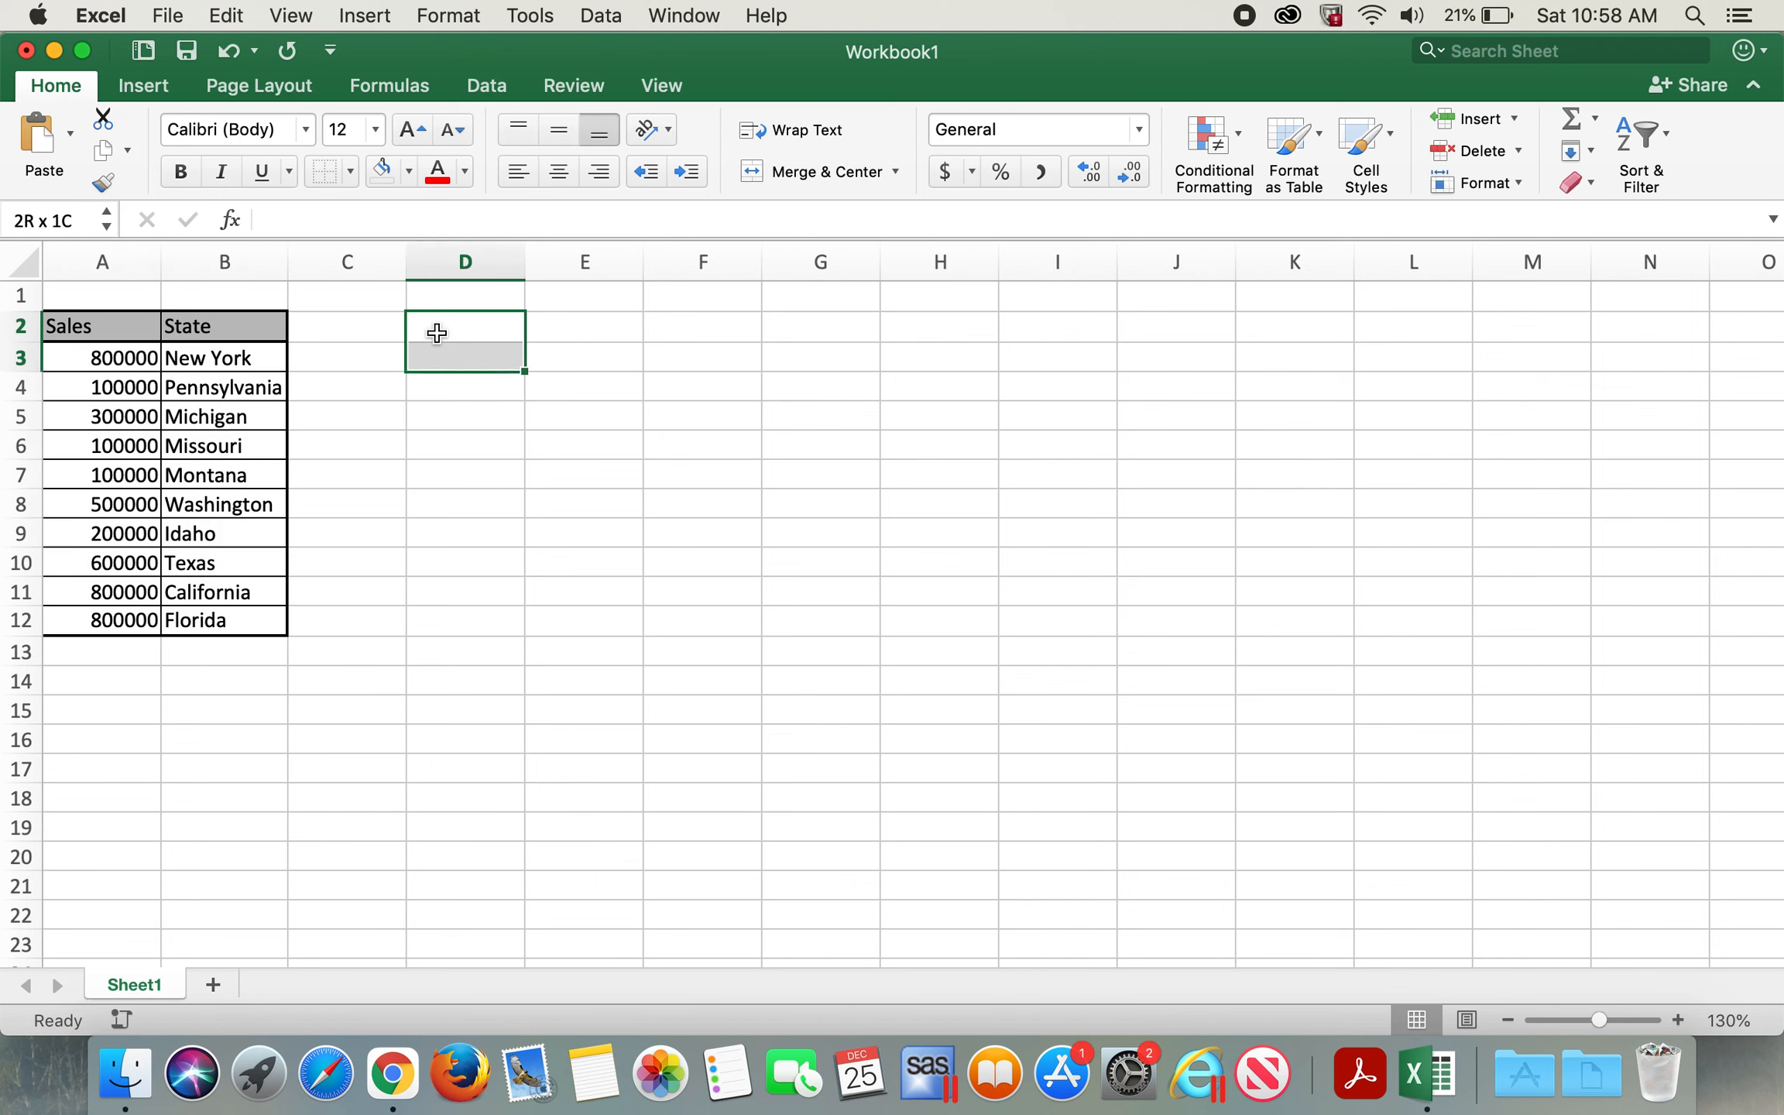
{"action": "key", "text": "shift+Right"}
{"action": "key", "text": "shift+Right"}
{"action": "key", "text": "shift+Right"}
{"action": "key", "text": "shift+Right"}
{"action": "key", "text": "shift+Right"}
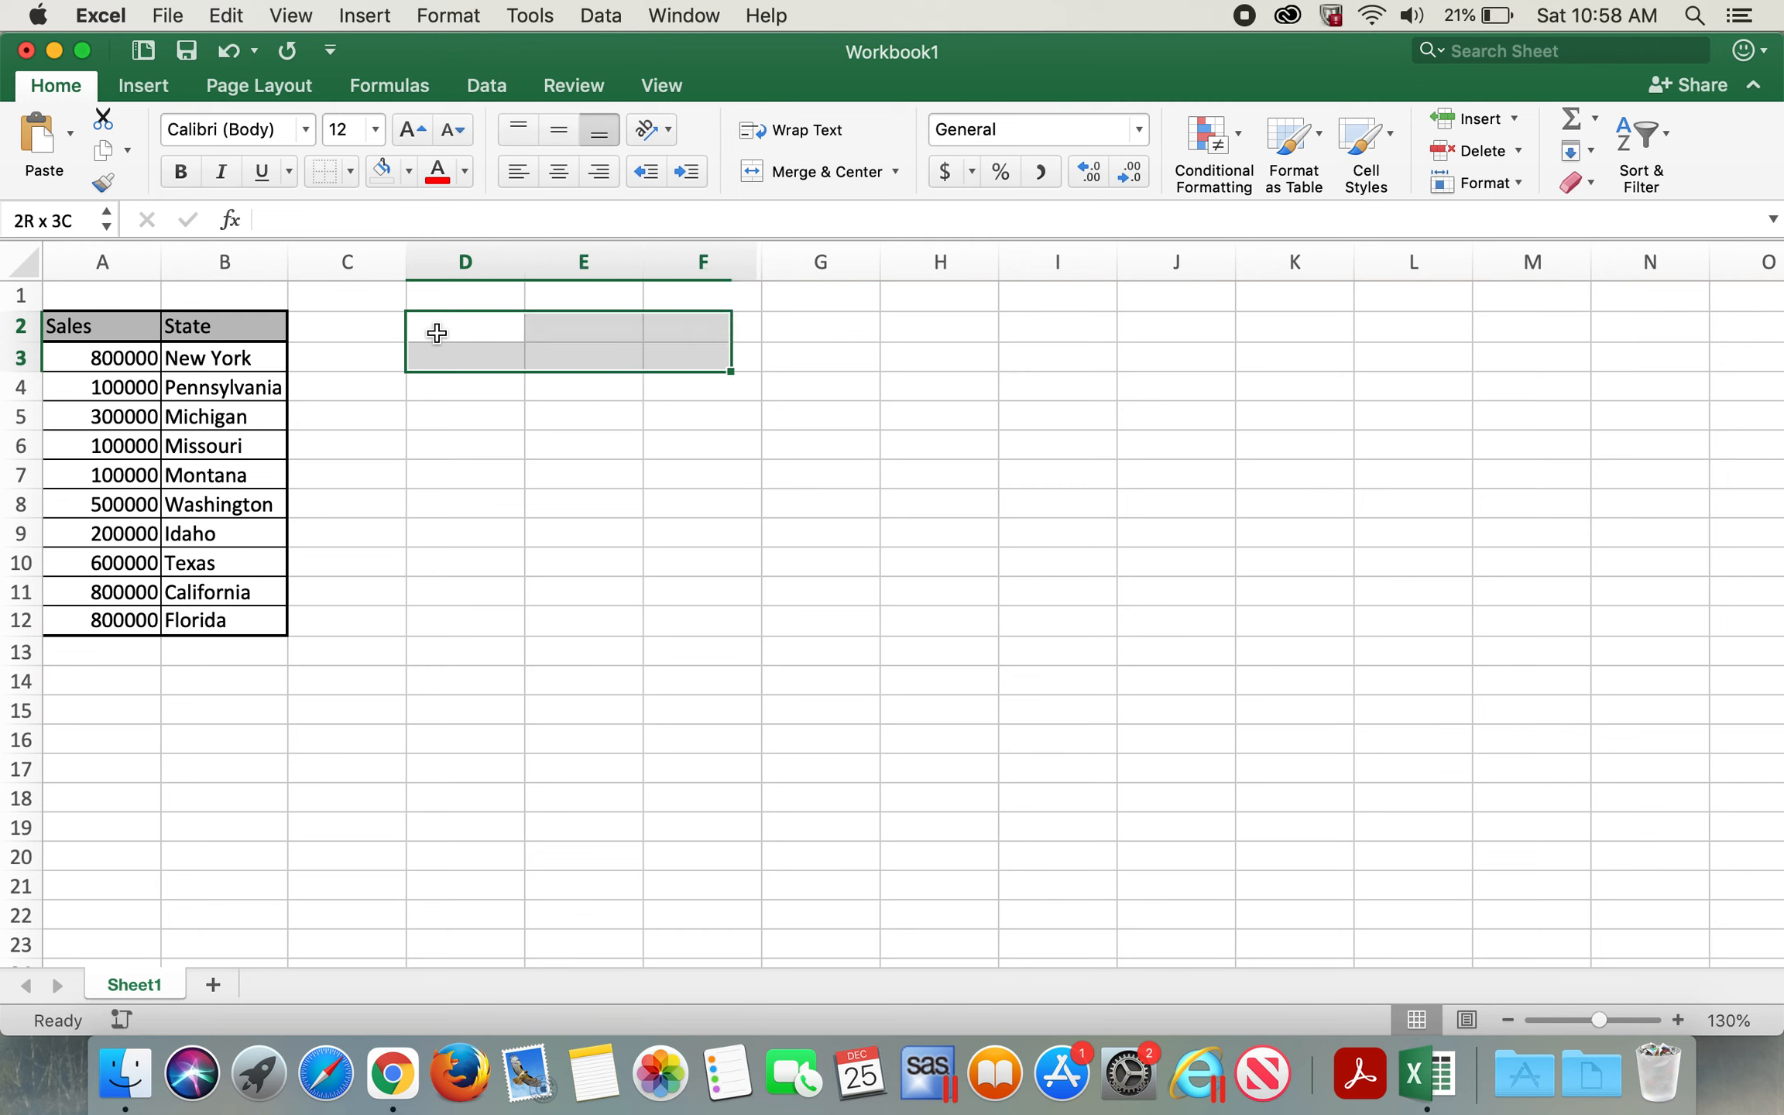
{"action": "key", "text": "shift+Right"}
{"action": "key", "text": "shift+Right"}
{"action": "key", "text": "shift+Right"}
{"action": "key", "text": "shift+Right"}
{"action": "key", "text": "shift+Right"}
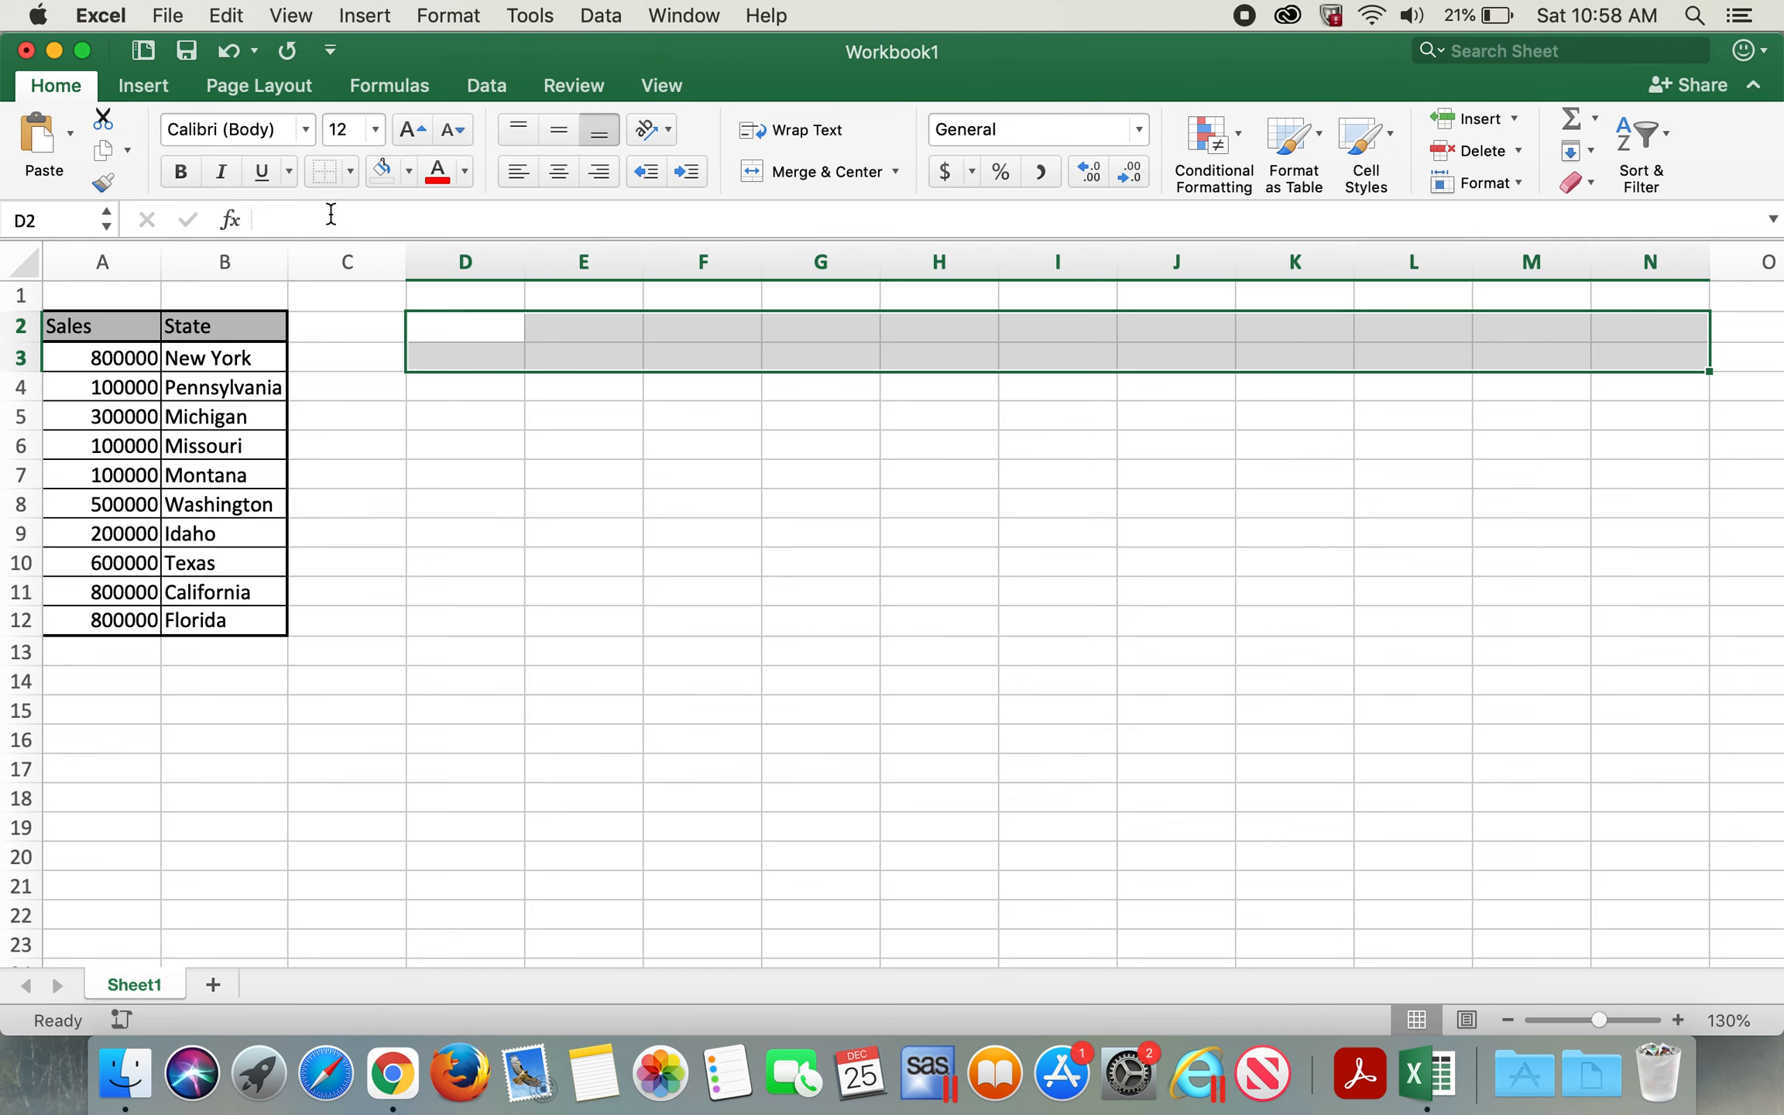
{"action": "type", "text": "="}
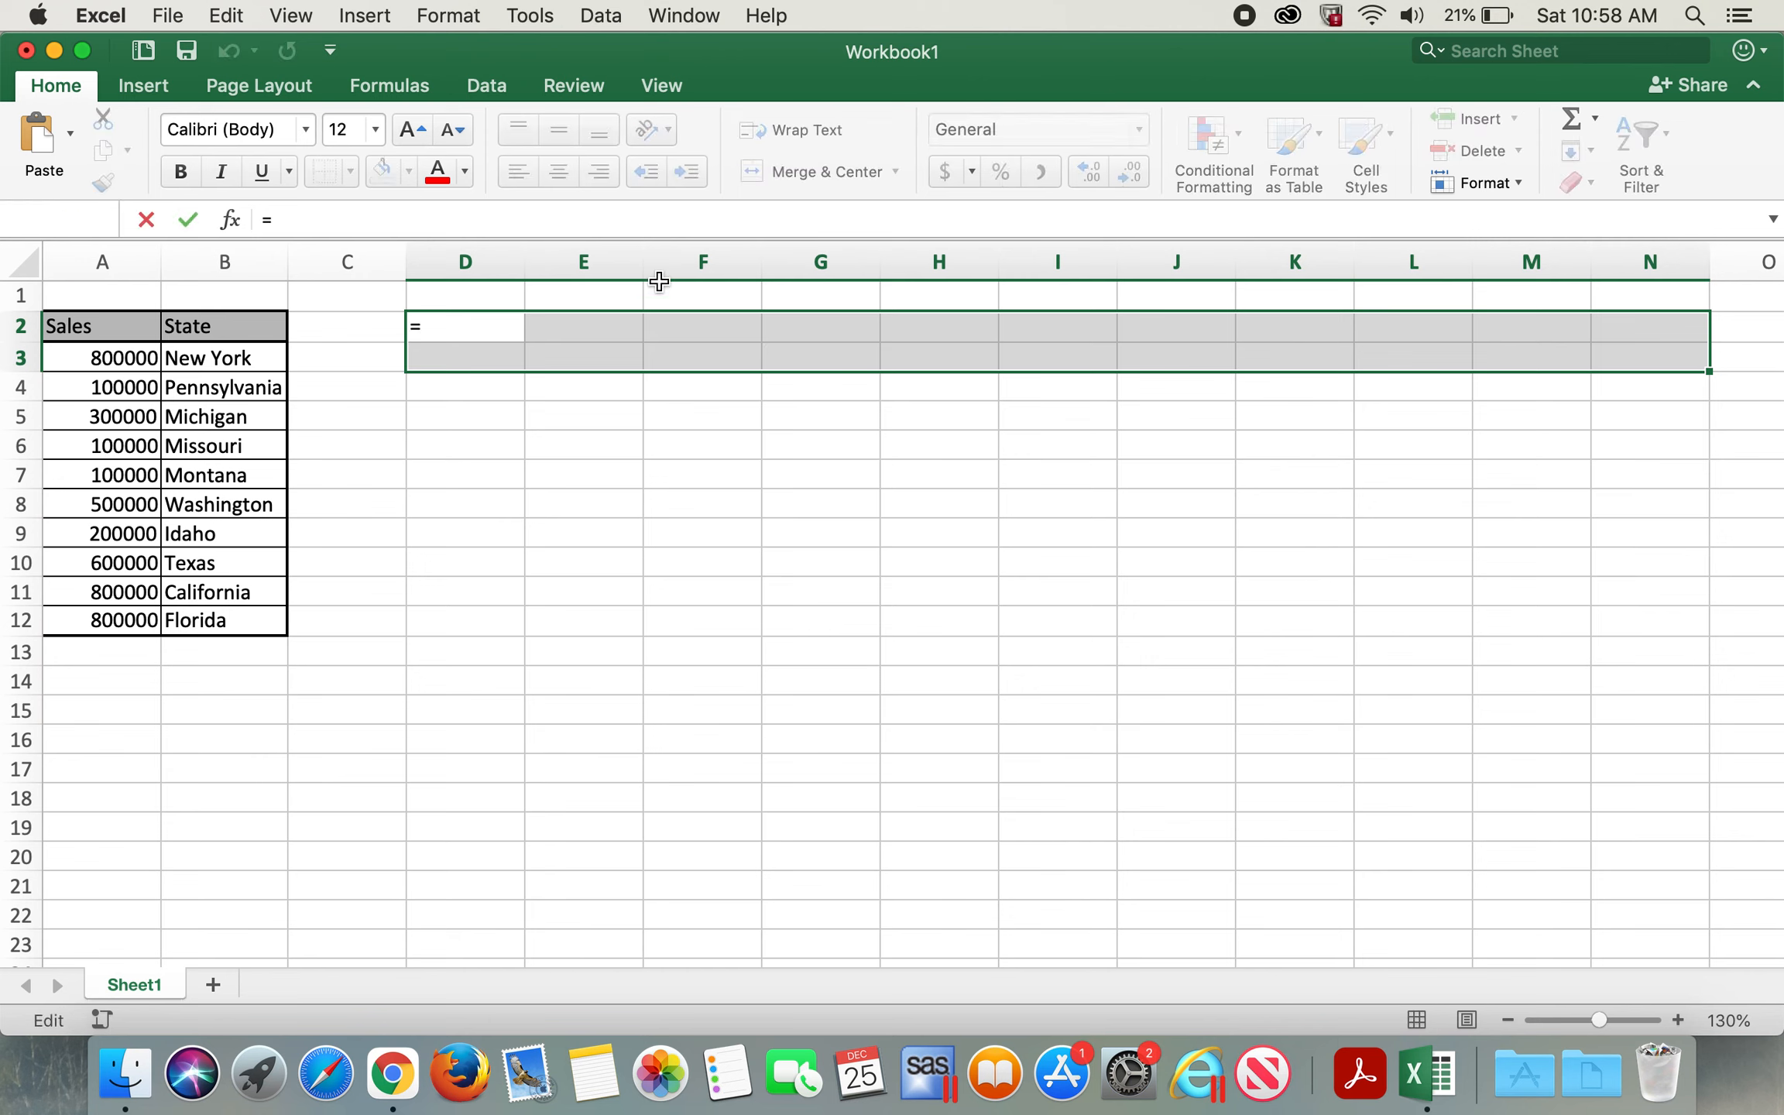
{"action": "type", "text": "tra"}
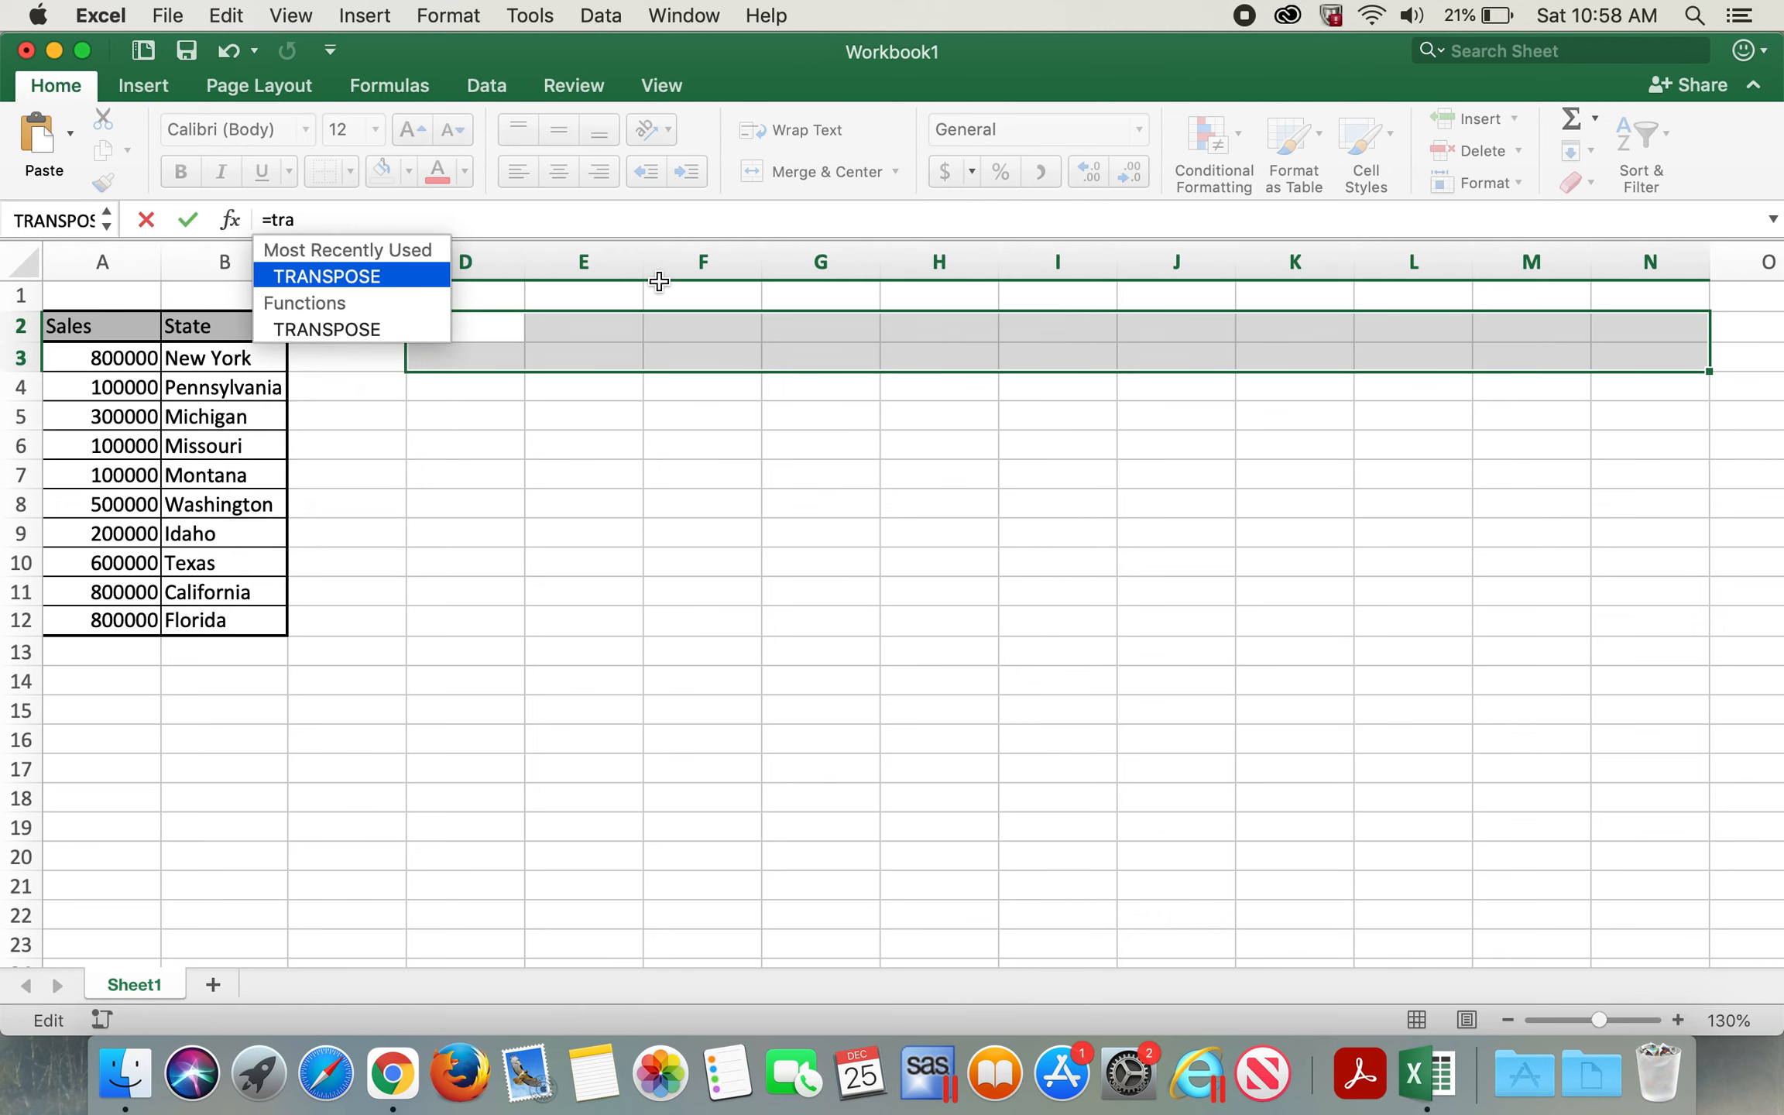
{"action": "type", "text": "nspose()"}
{"action": "key", "text": "Left"}
{"action": "left_click_drag", "start_coordinate": [124, 331], "coordinate": [223, 624]}
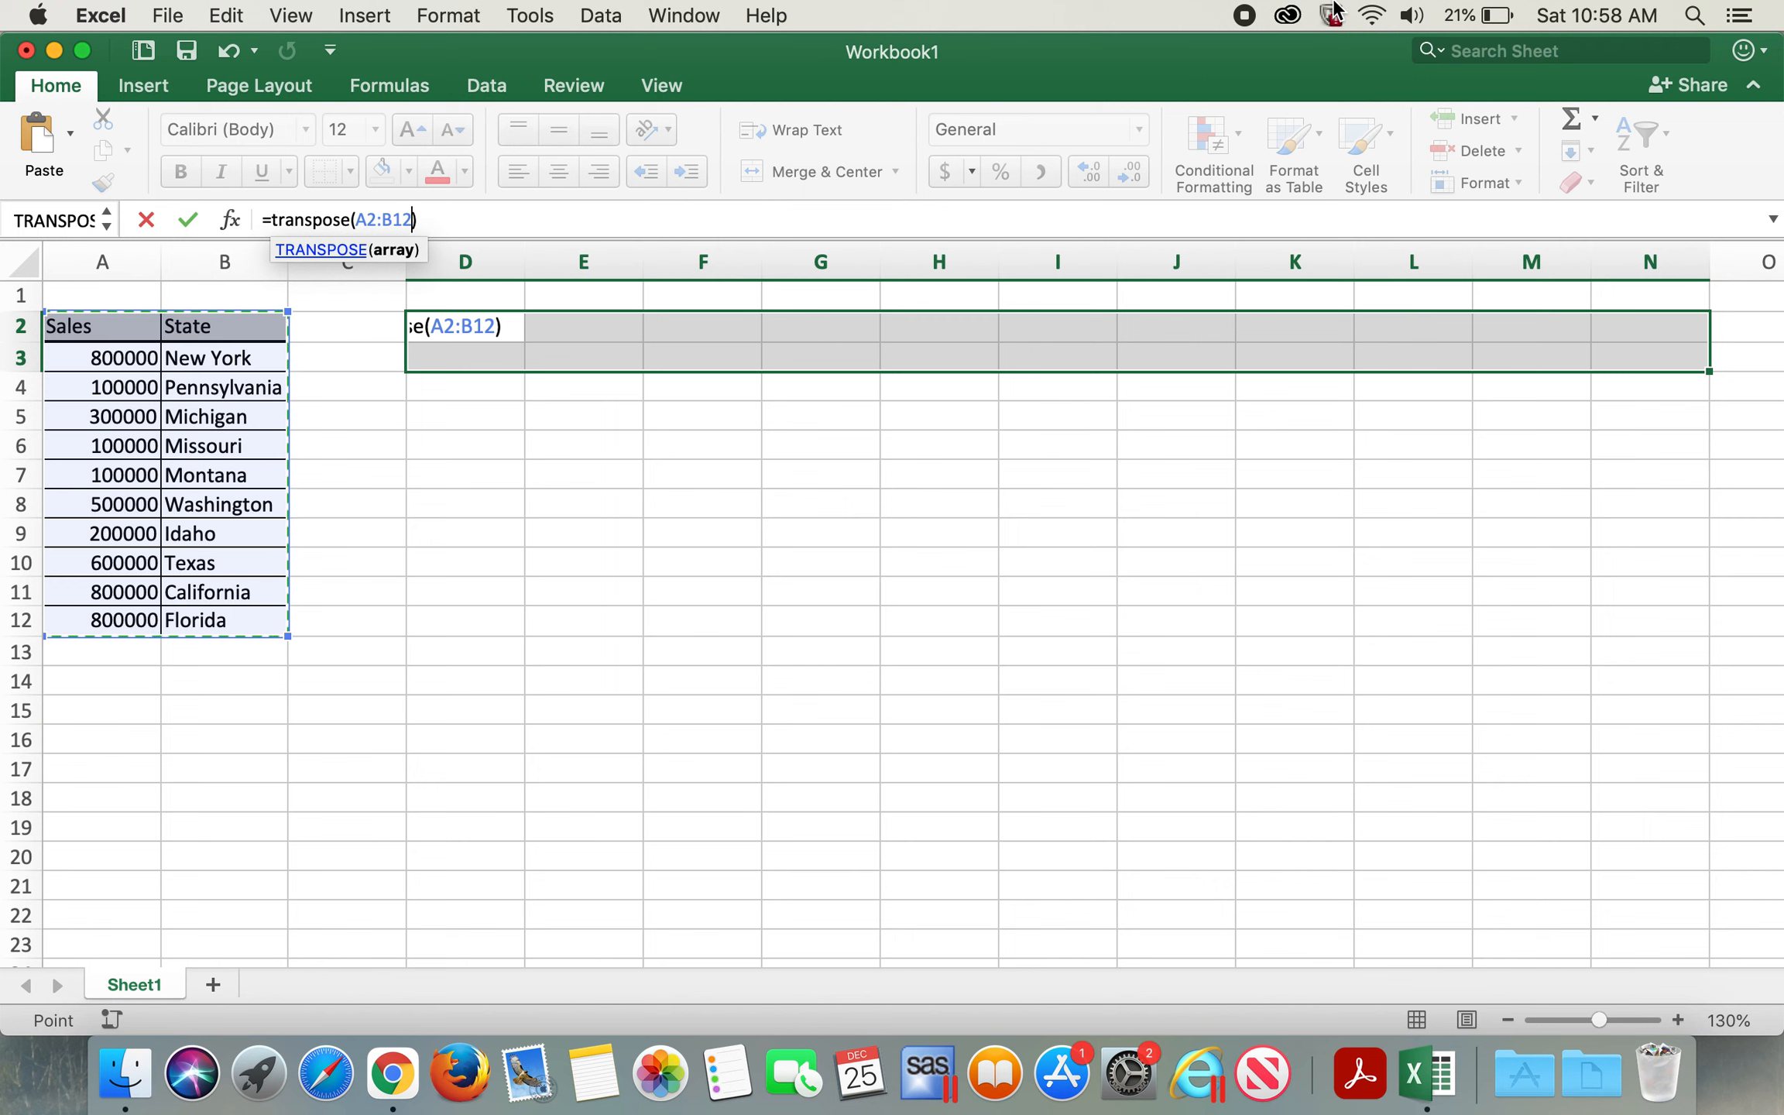
{"action": "key", "text": "Right"}
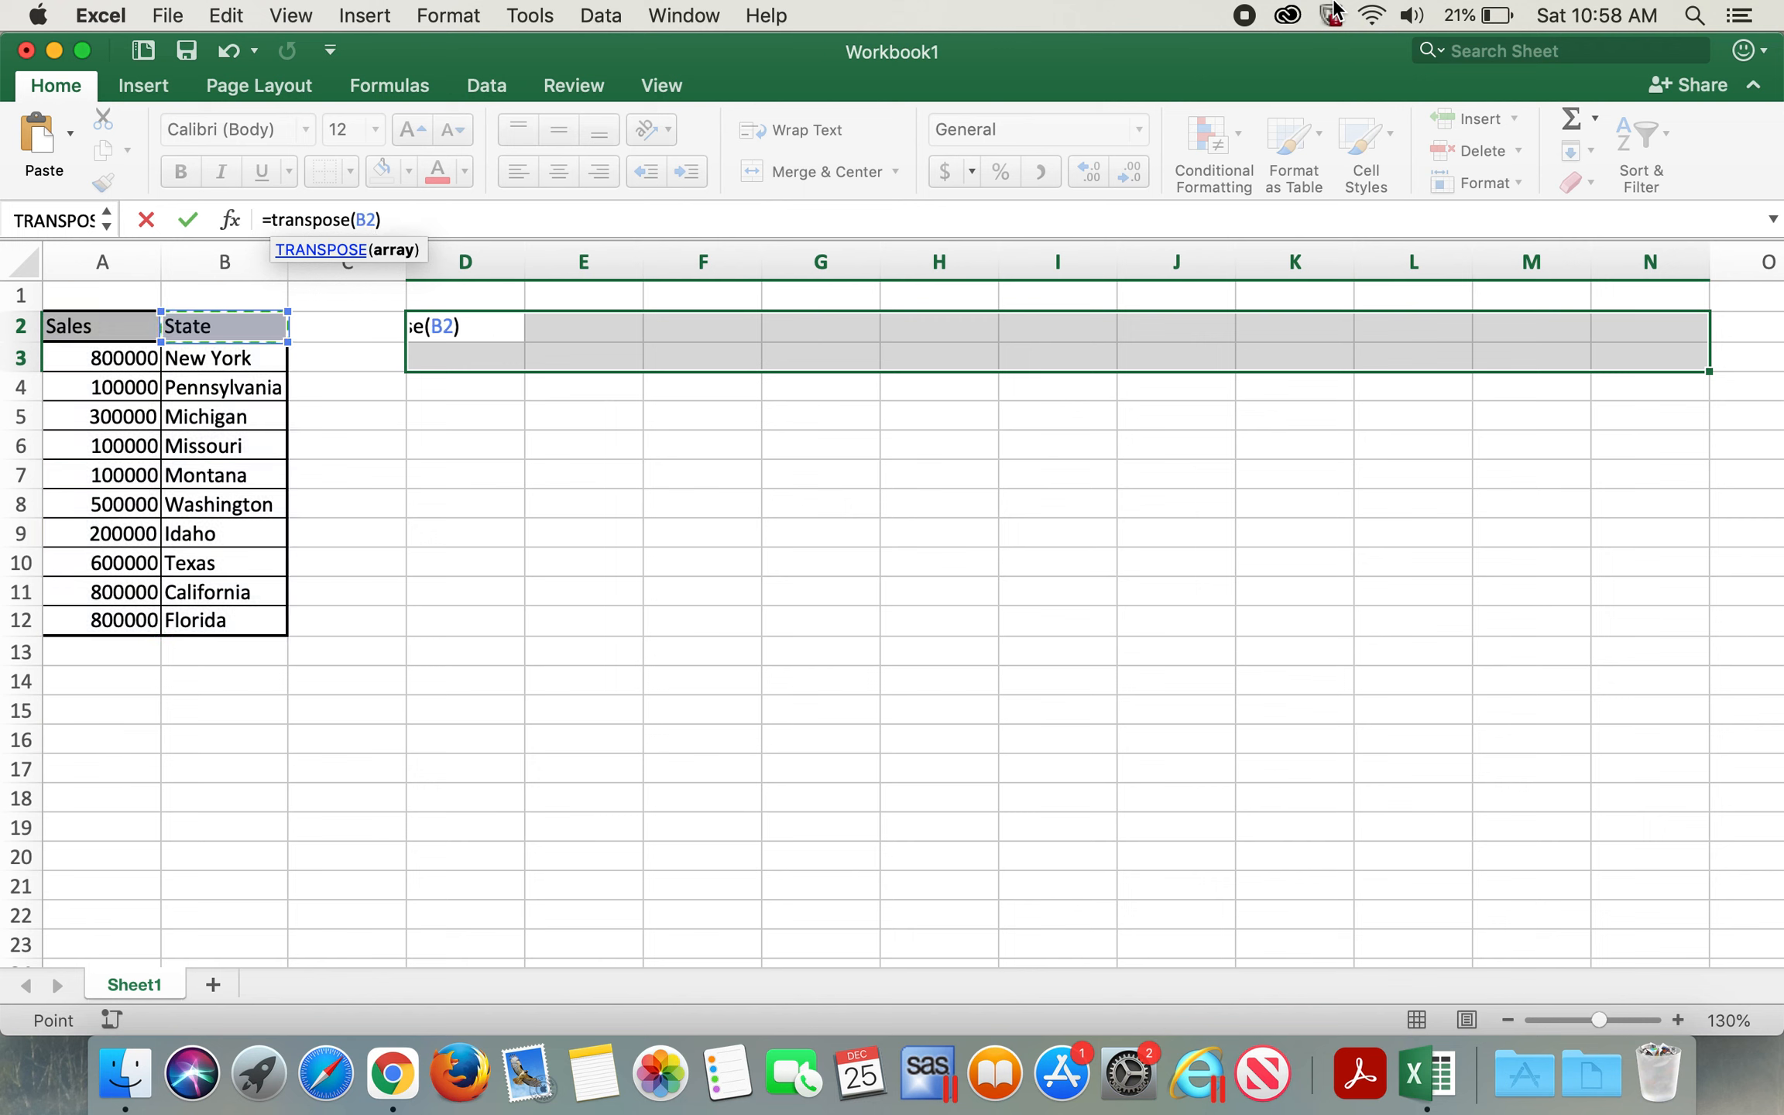
{"action": "key", "text": "Right"}
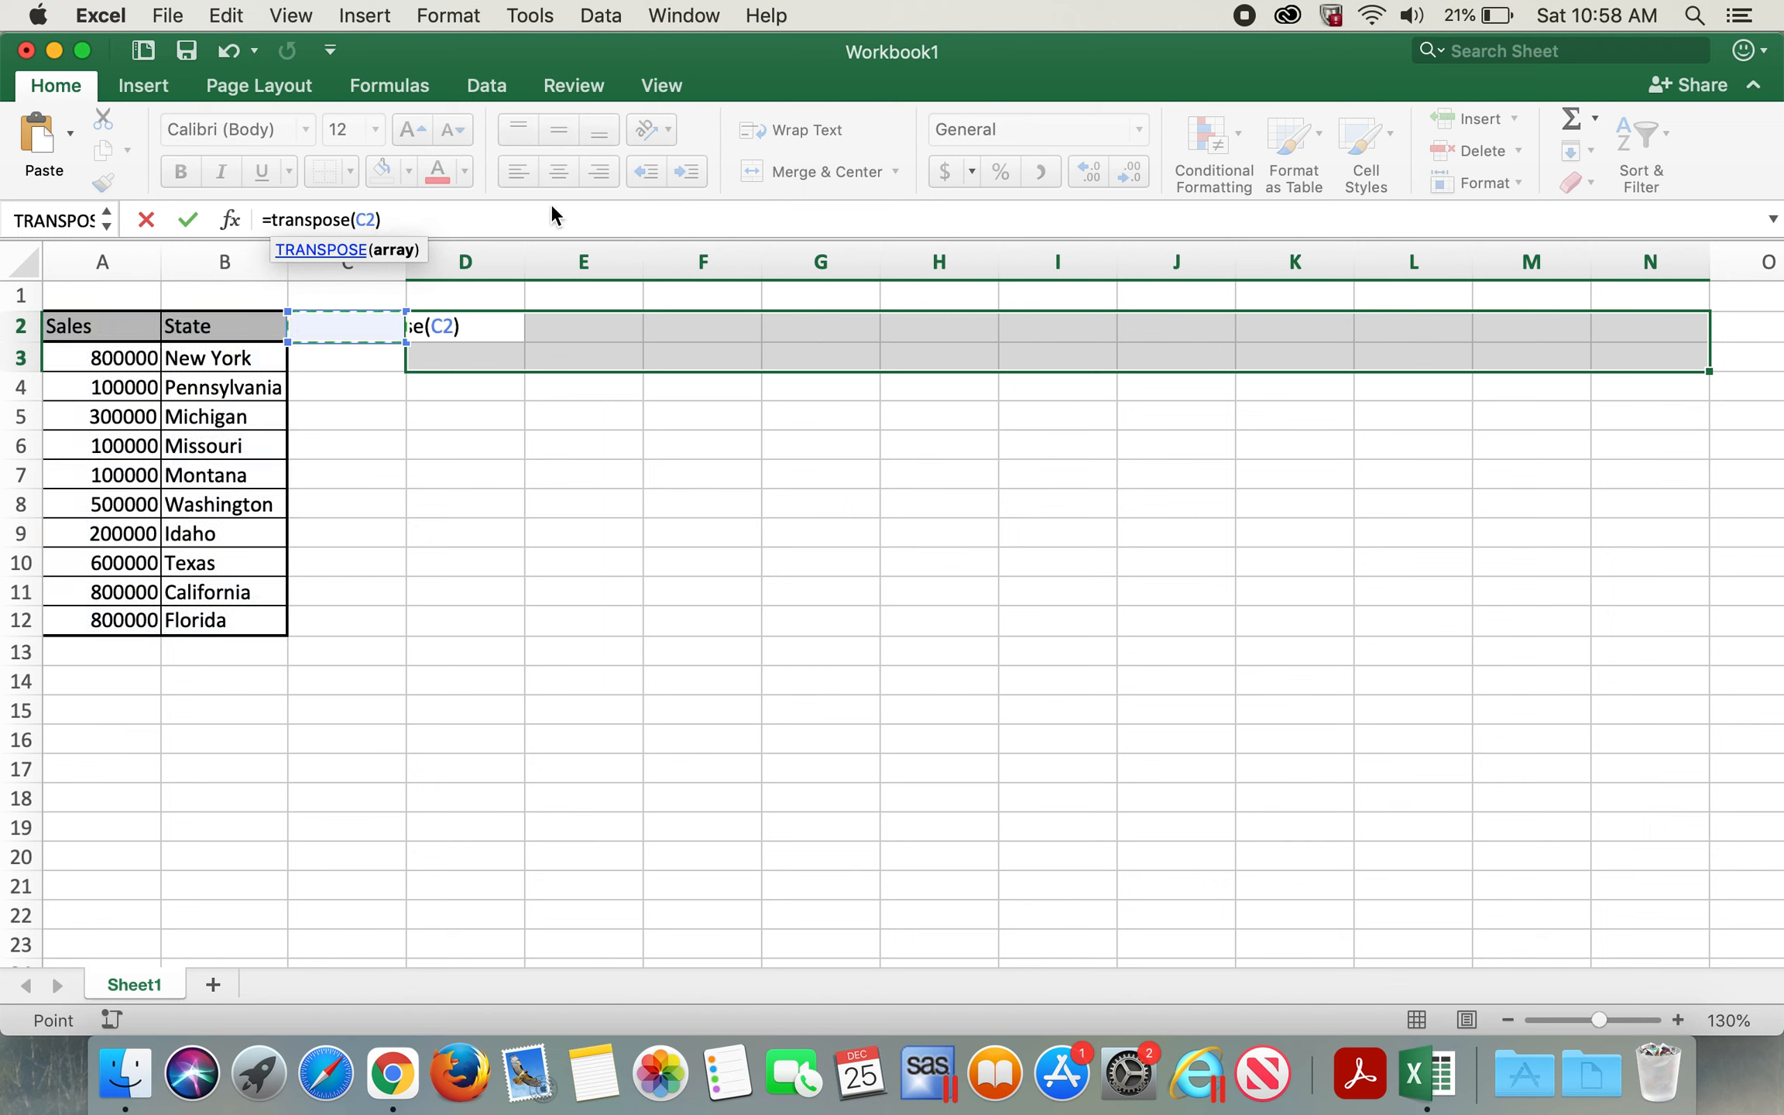
{"action": "left_click_drag", "start_coordinate": [116, 326], "coordinate": [215, 623]}
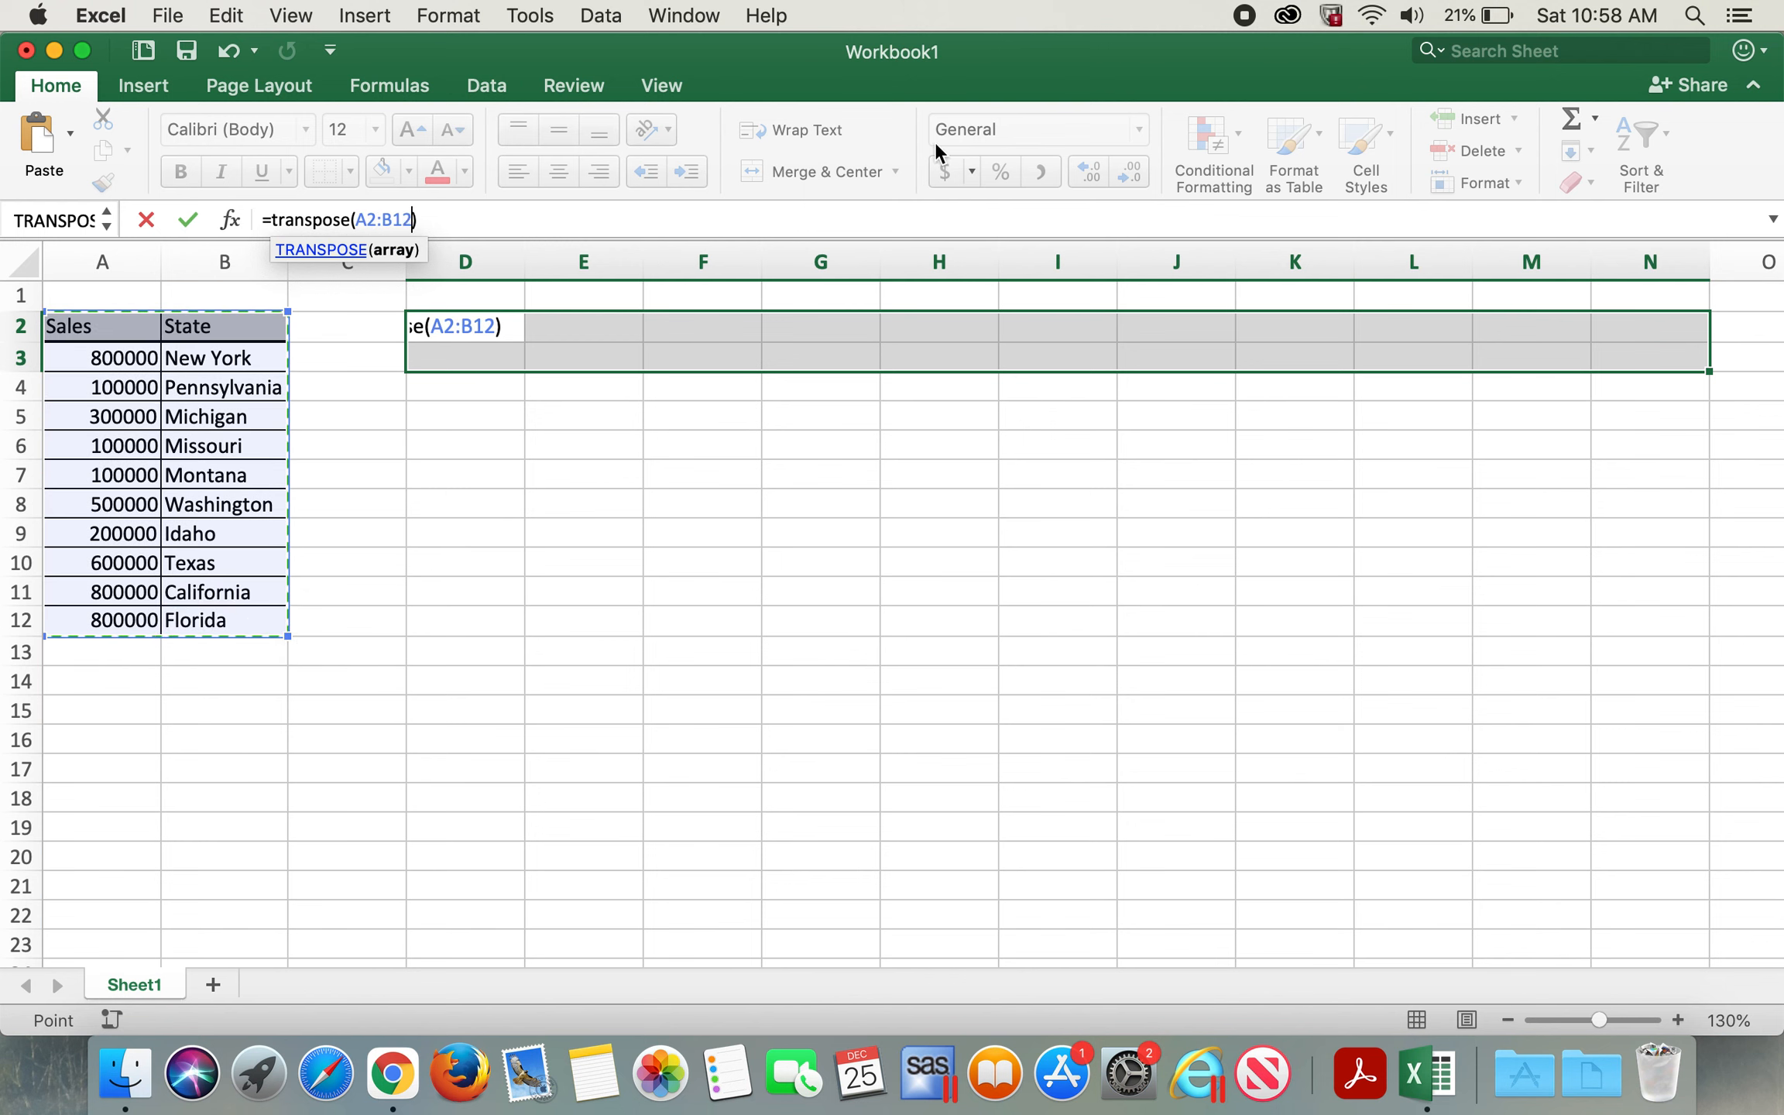
{"action": "key", "text": "Return"}
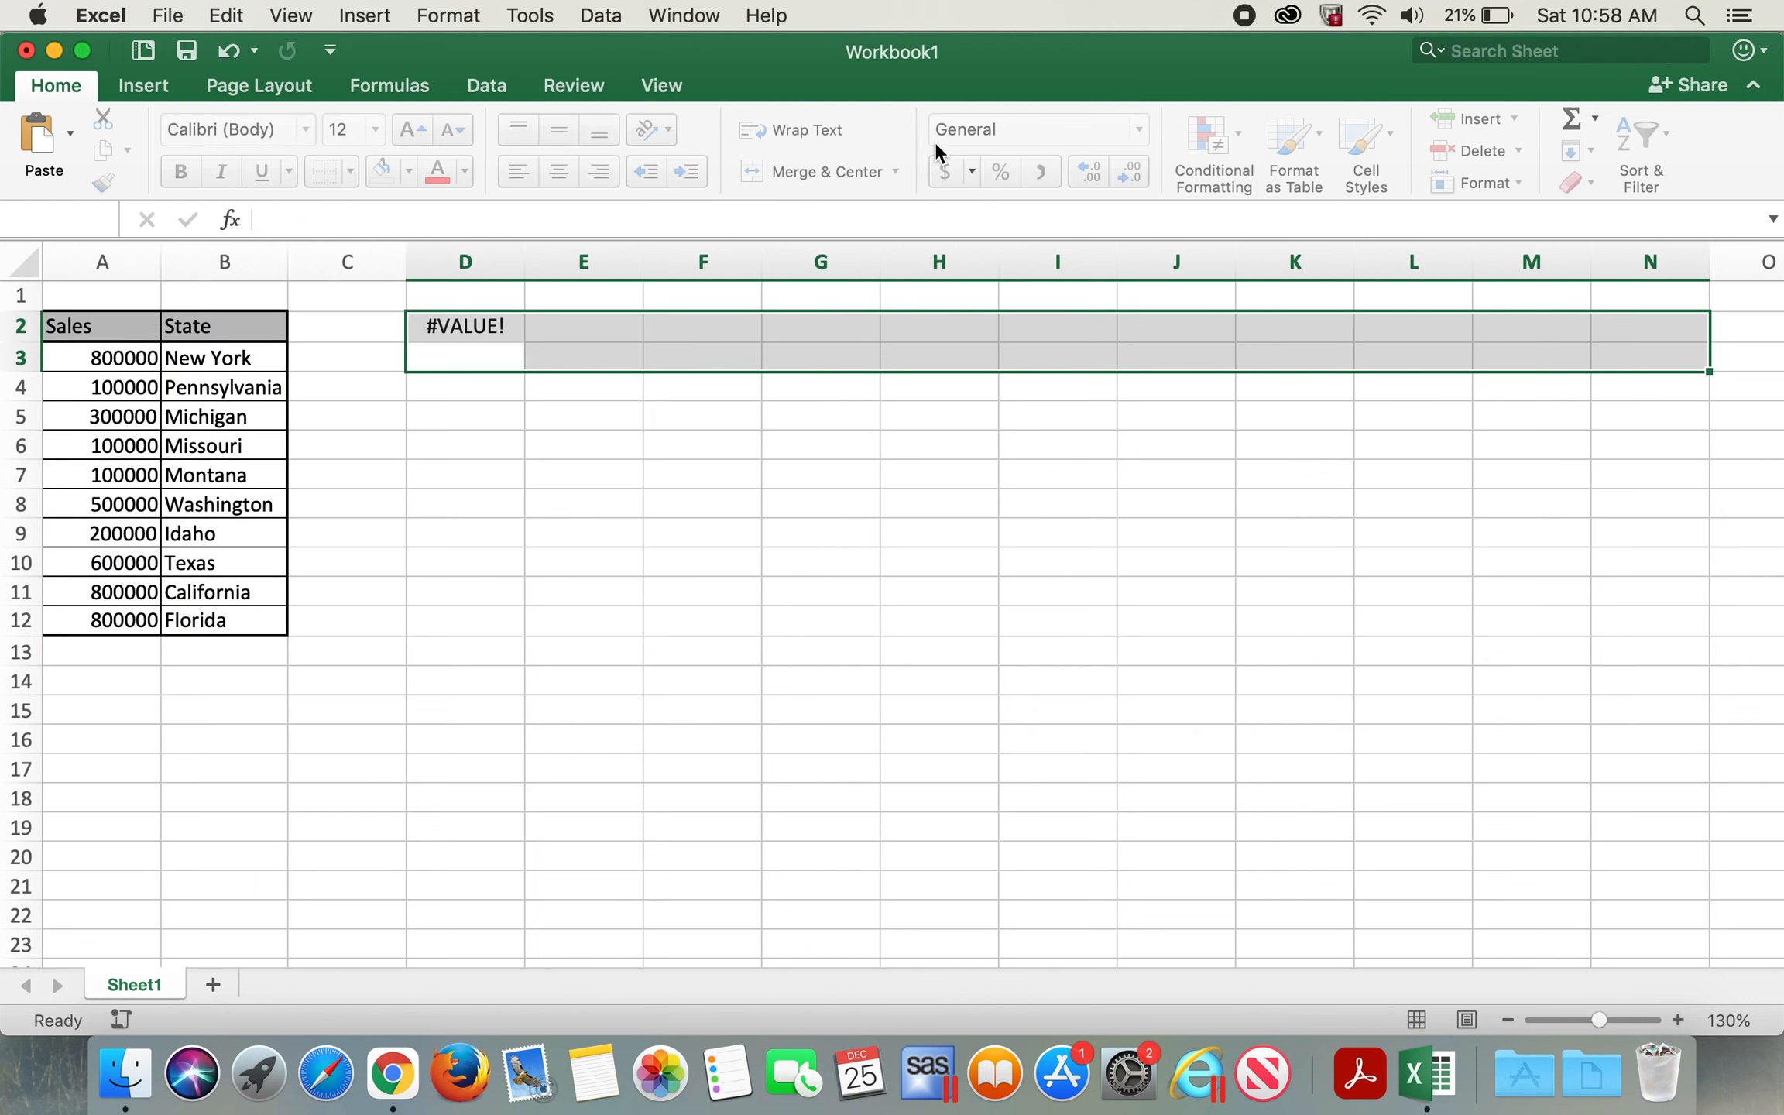
{"action": "left_click", "coordinate": [487, 332]}
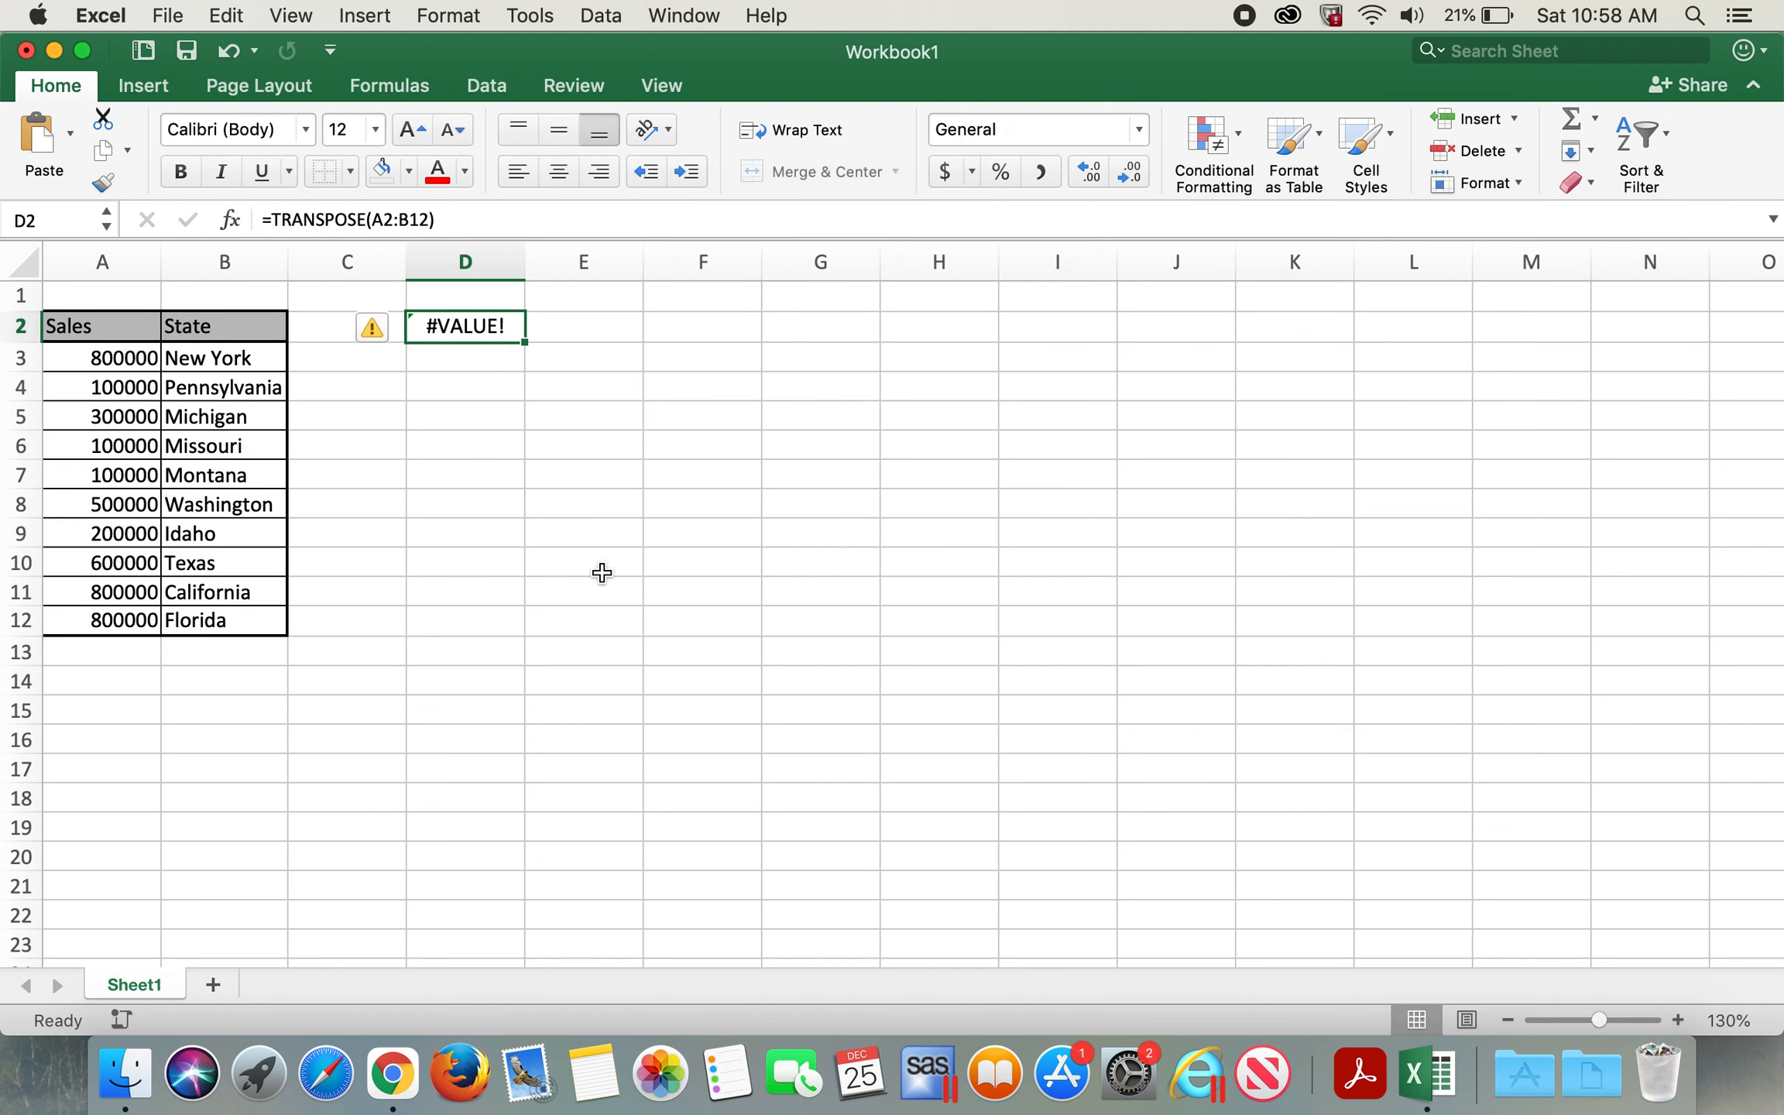
{"action": "key", "text": "super+z"}
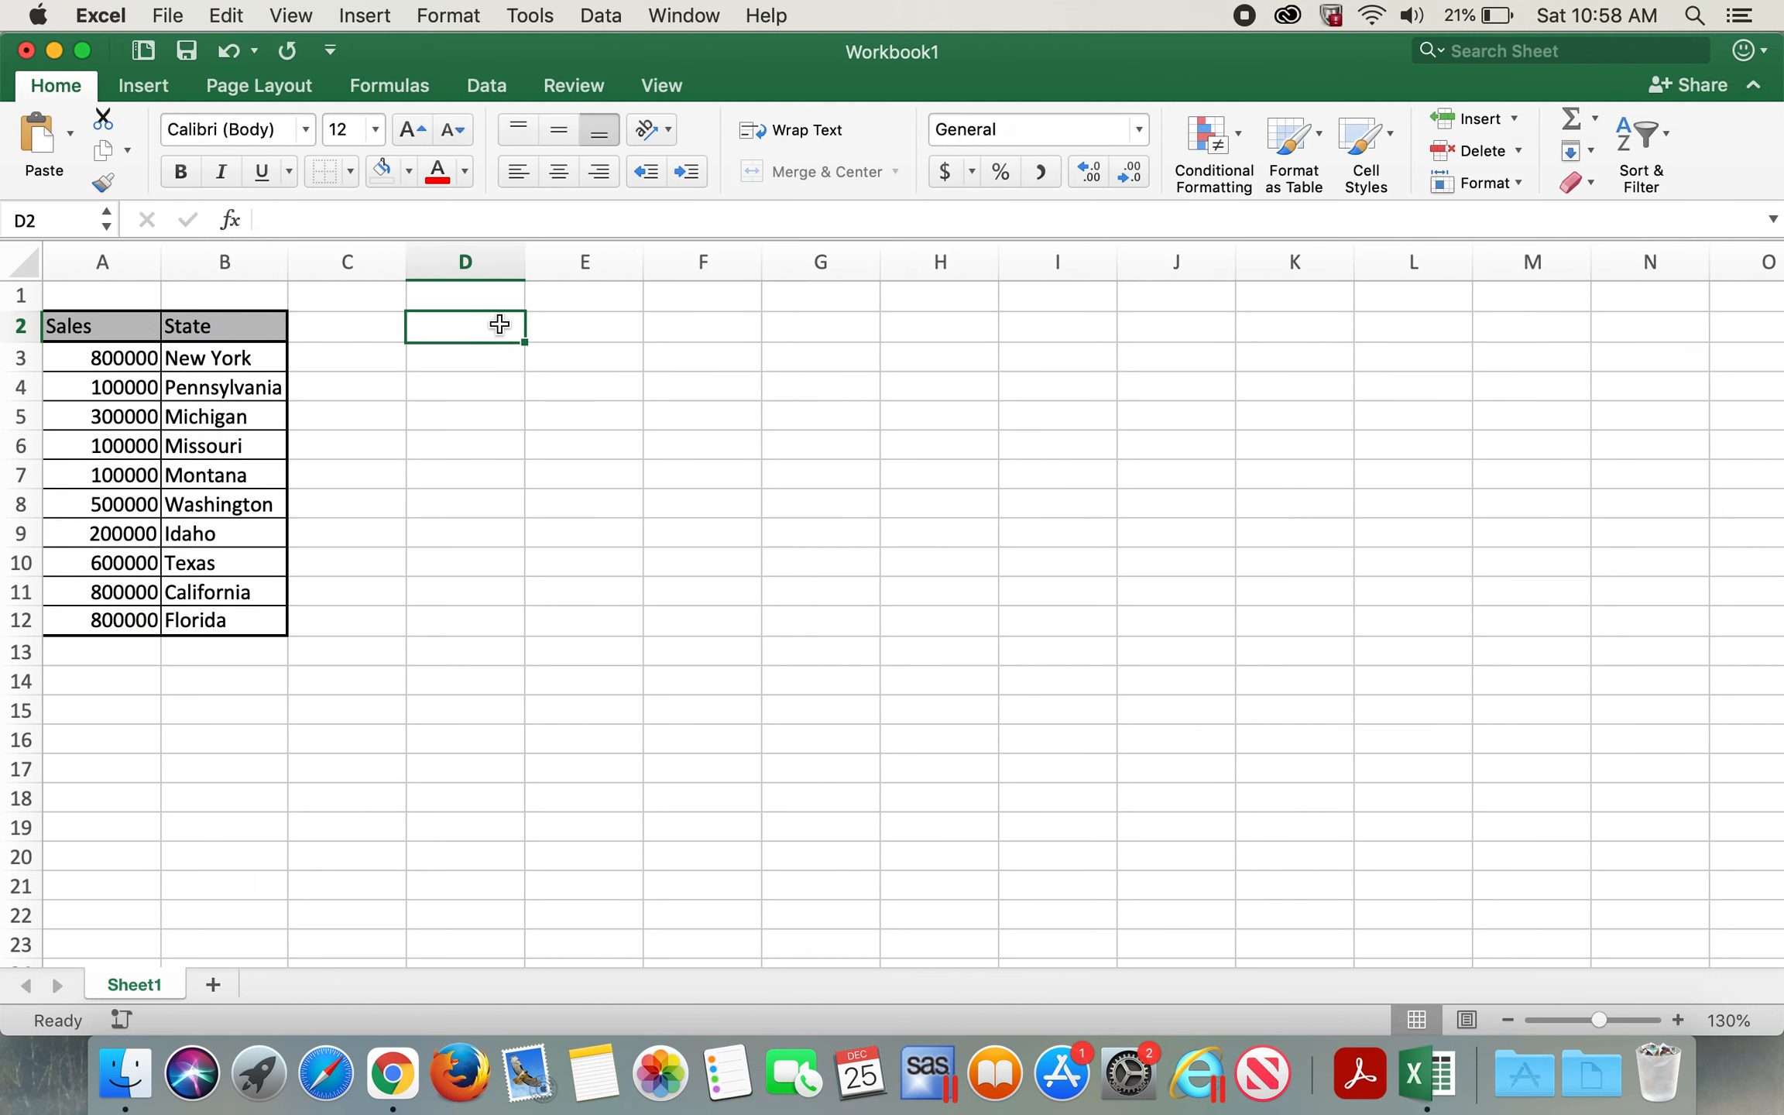
Step: Write the formula =TRANSPOSE(A2:B12) for the two-row, eleven-column range D2:N3, leaving it open for editing
{"action": "key", "text": "shift+Down"}
{"action": "key", "text": "shift+Right"}
{"action": "key", "text": "shift+Right"}
{"action": "key", "text": "shift+Right"}
{"action": "key", "text": "shift+Right"}
{"action": "key", "text": "shift+Right"}
{"action": "key", "text": "shift+Right"}
{"action": "key", "text": "shift+Right"}
{"action": "key", "text": "shift+Right"}
{"action": "key", "text": "shift+Right"}
{"action": "key", "text": "shift+Right"}
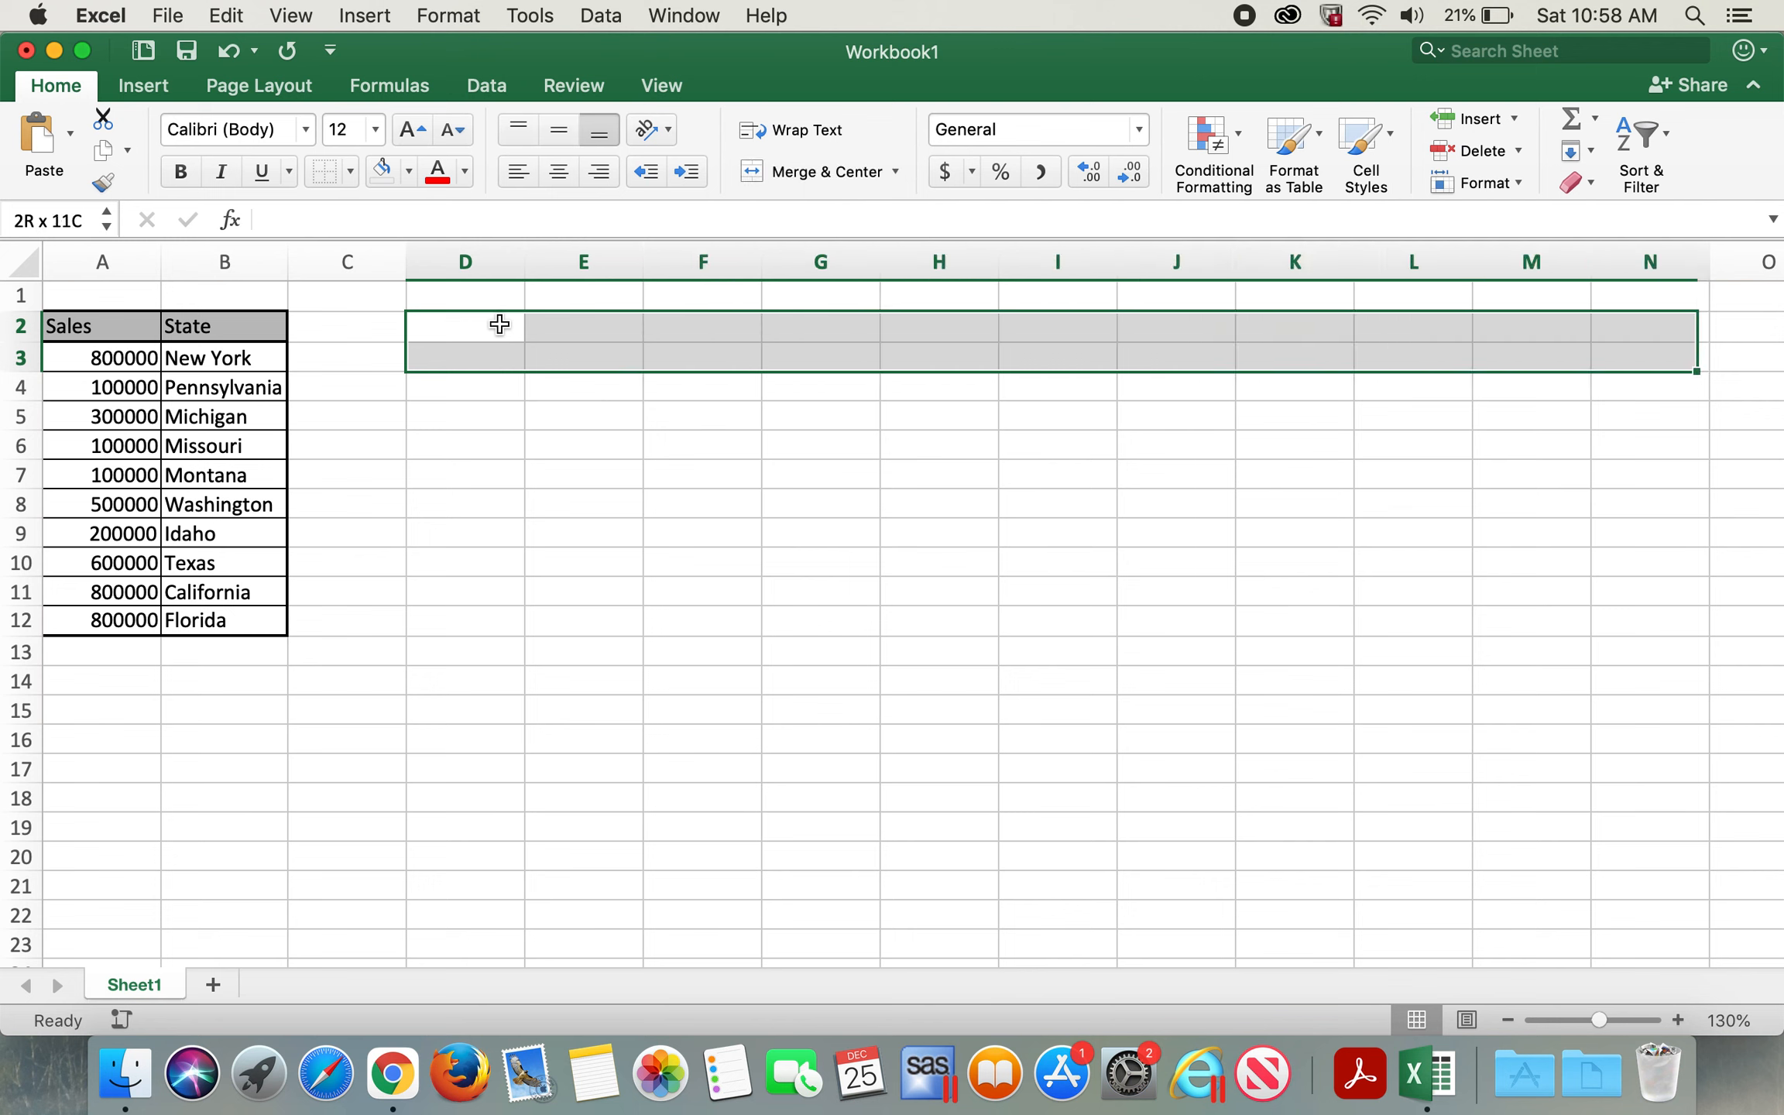
{"action": "left_click", "coordinate": [263, 221]}
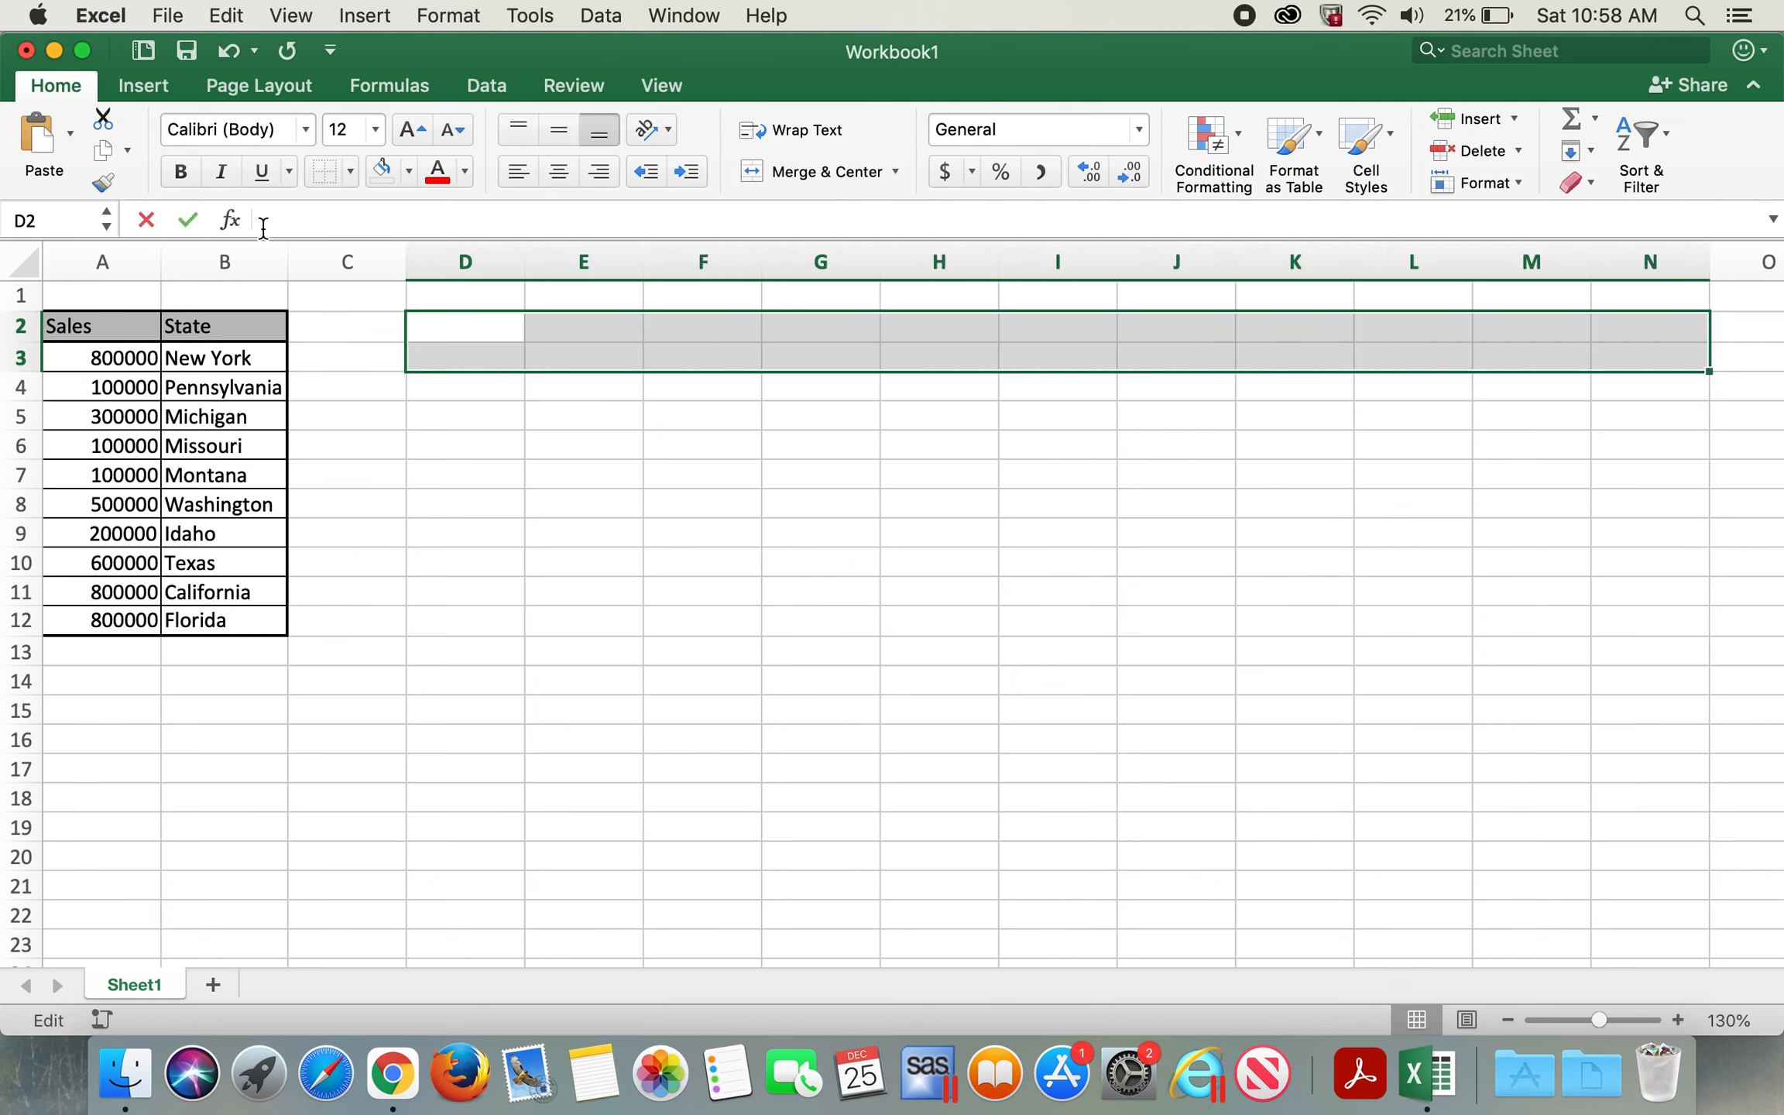
{"action": "type", "text": "=s"}
{"action": "key", "text": "BackSpace"}
{"action": "type", "text": "tran"}
{"action": "key", "text": "Tab"}
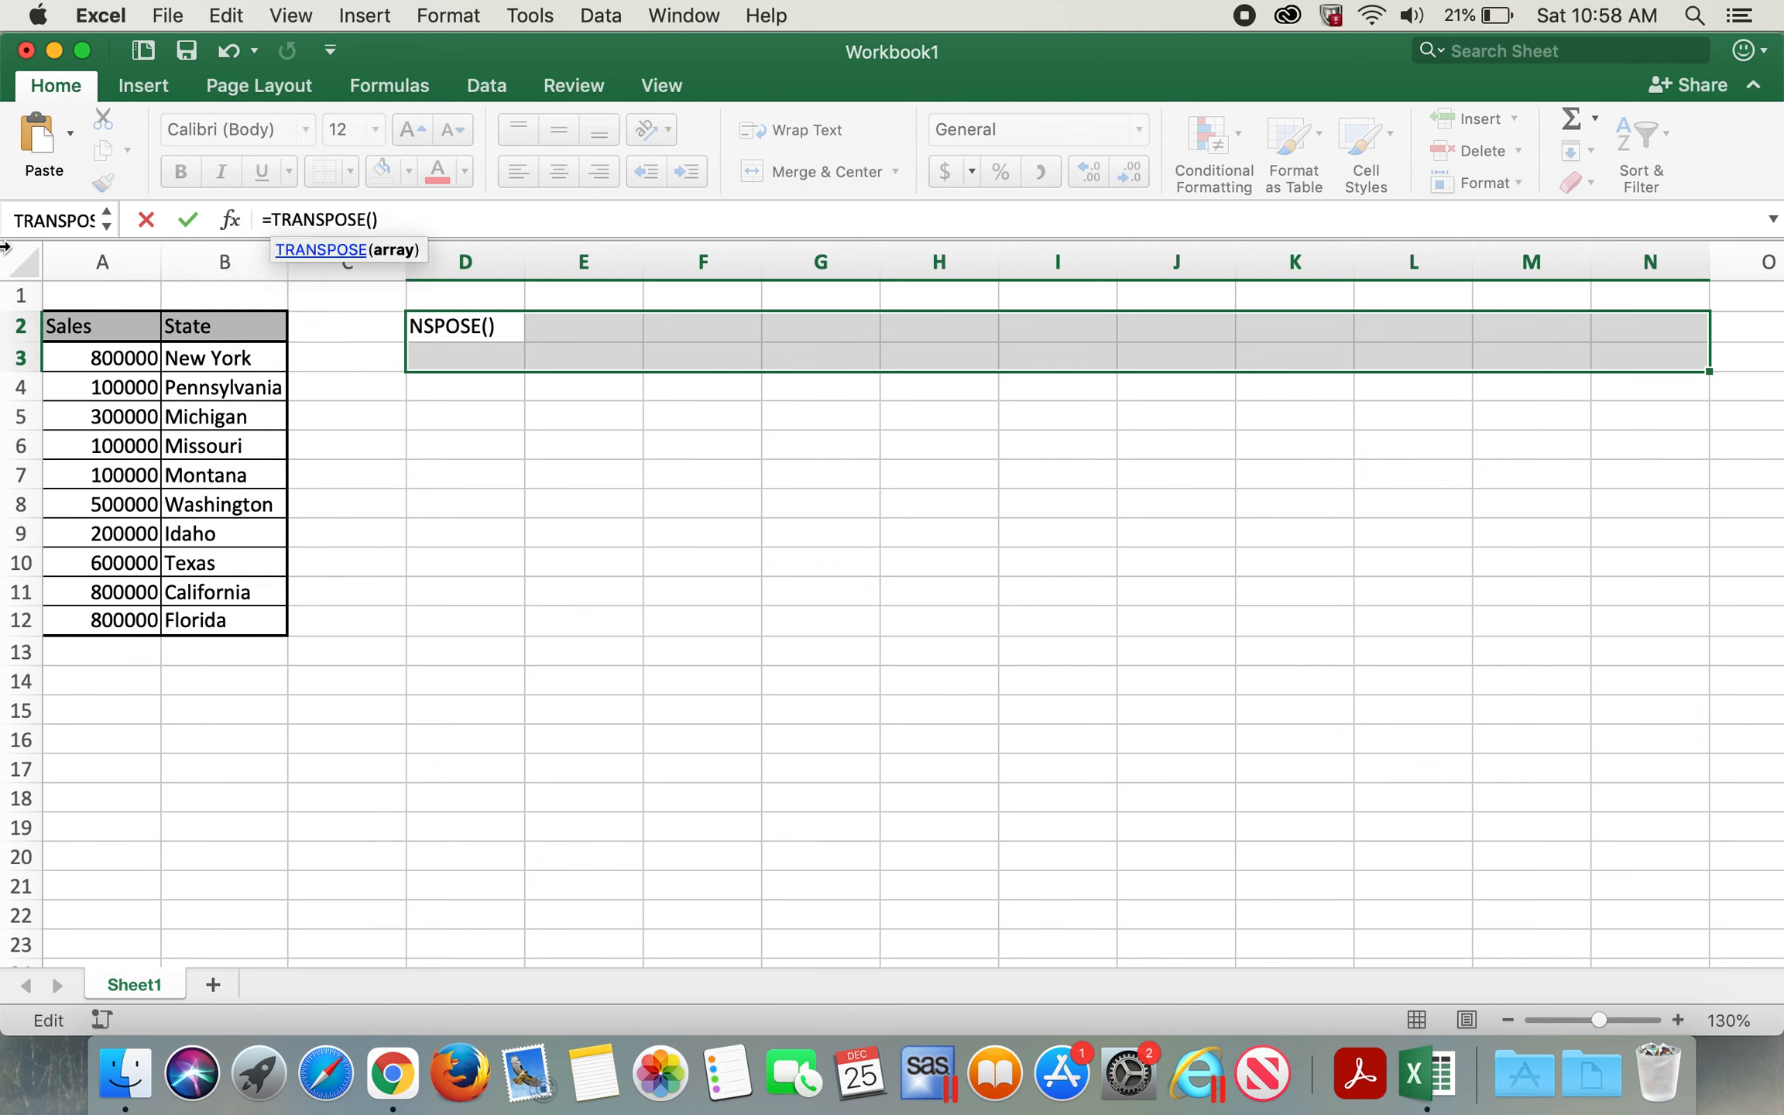
{"action": "left_click_drag", "start_coordinate": [108, 325], "coordinate": [199, 619]}
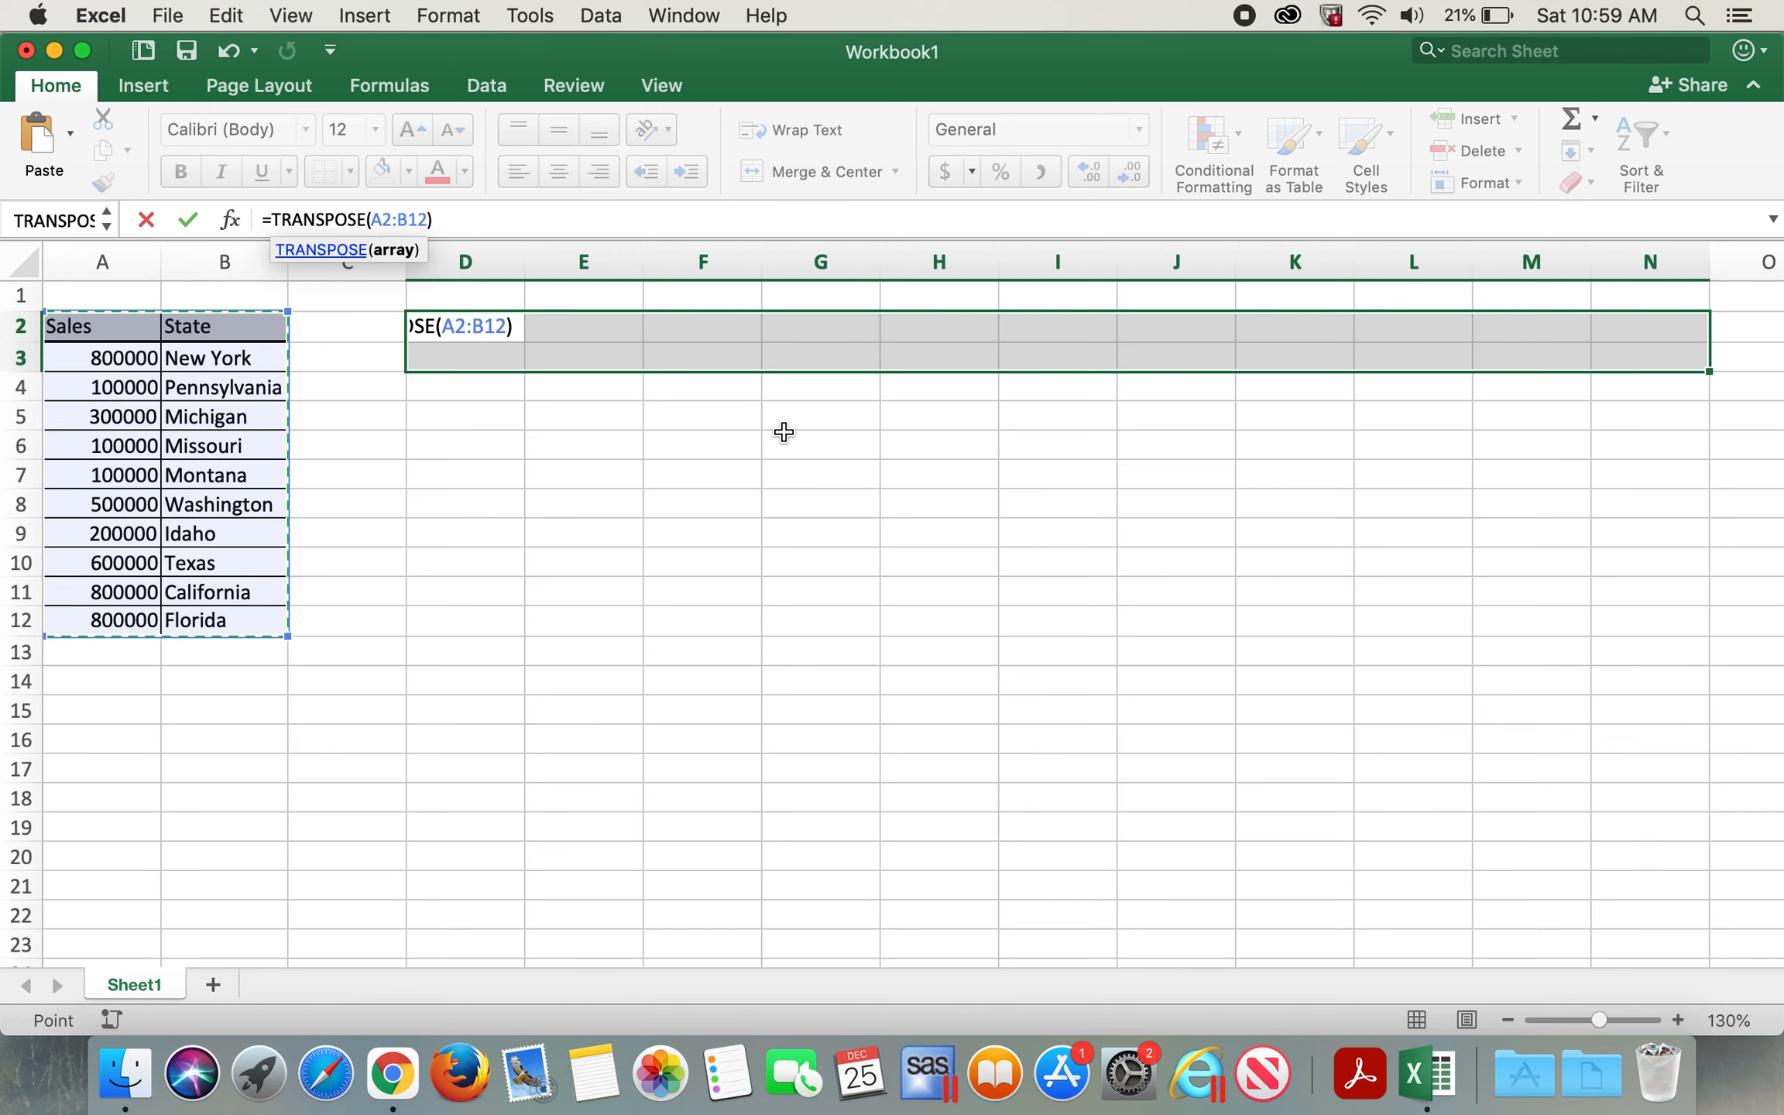
Step: Keep A2:B12 as the TRANSPOSE argument and enter the formula as an array formula across D2:N3
{"action": "key", "text": "shift+space"}
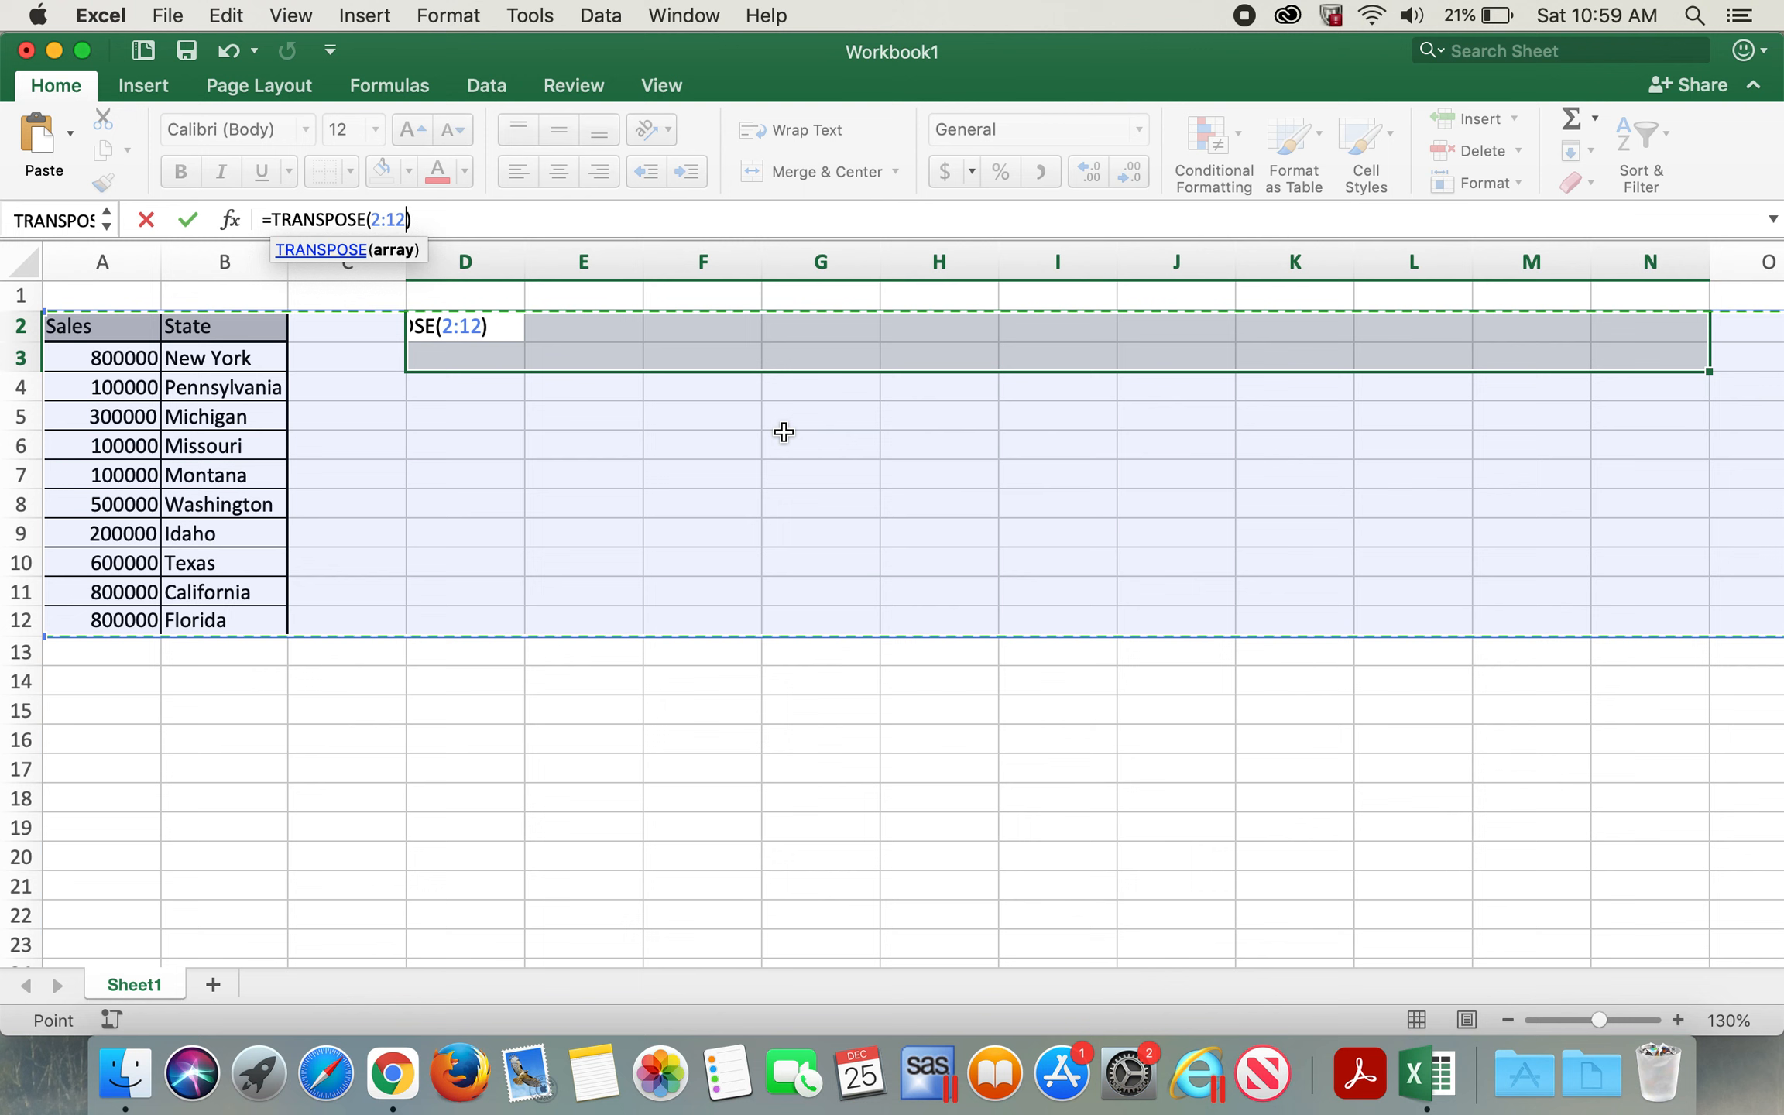
{"action": "key", "text": "super+z"}
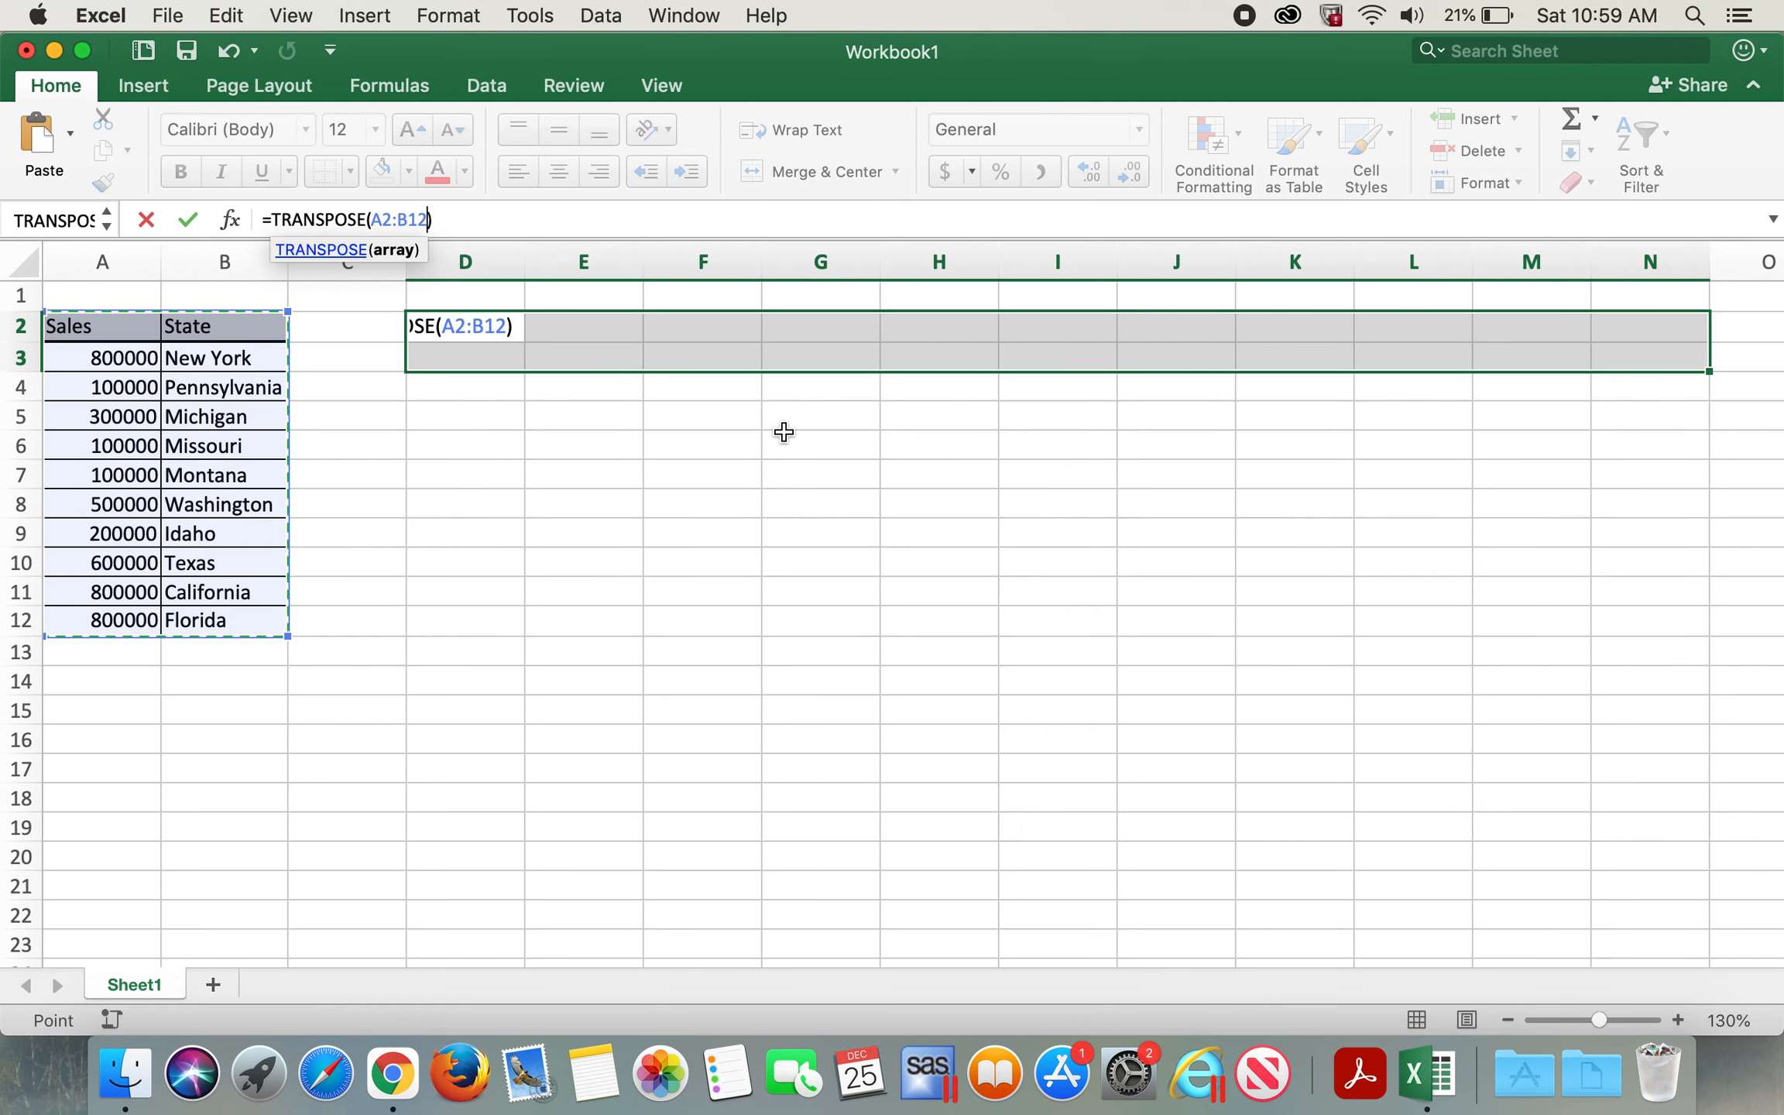
{"action": "key", "text": "Right"}
{"action": "key", "text": "Left"}
{"action": "key", "text": "shift+Right"}
{"action": "key", "text": "shift+Down"}
{"action": "key", "text": "shift+Down"}
{"action": "key", "text": "shift+Down"}
{"action": "key", "text": "shift+Down"}
{"action": "key", "text": "shift+Down"}
{"action": "key", "text": "shift+Down"}
{"action": "key", "text": "shift+Down"}
{"action": "key", "text": "shift+Down"}
{"action": "key", "text": "shift+Down"}
{"action": "key", "text": "shift+Down"}
{"action": "key", "text": "F2"}
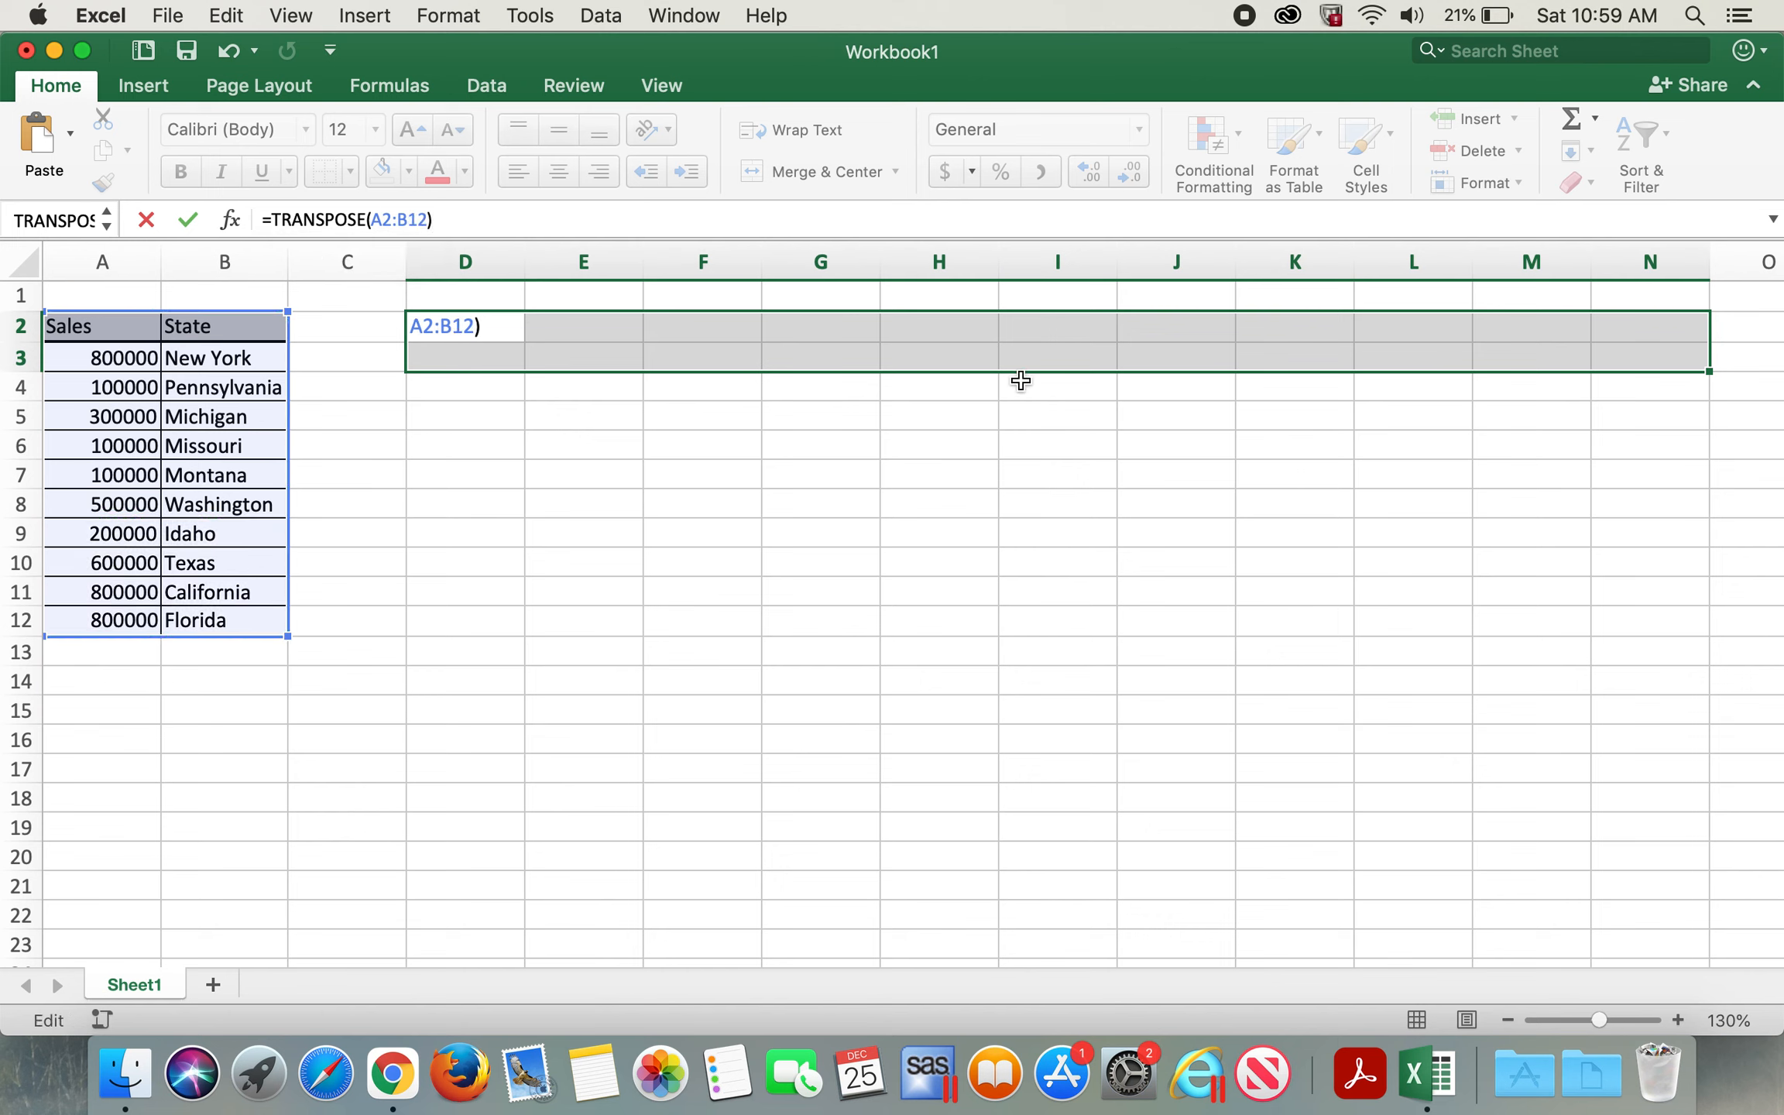
{"action": "key", "text": "ctrl+shift+Return"}
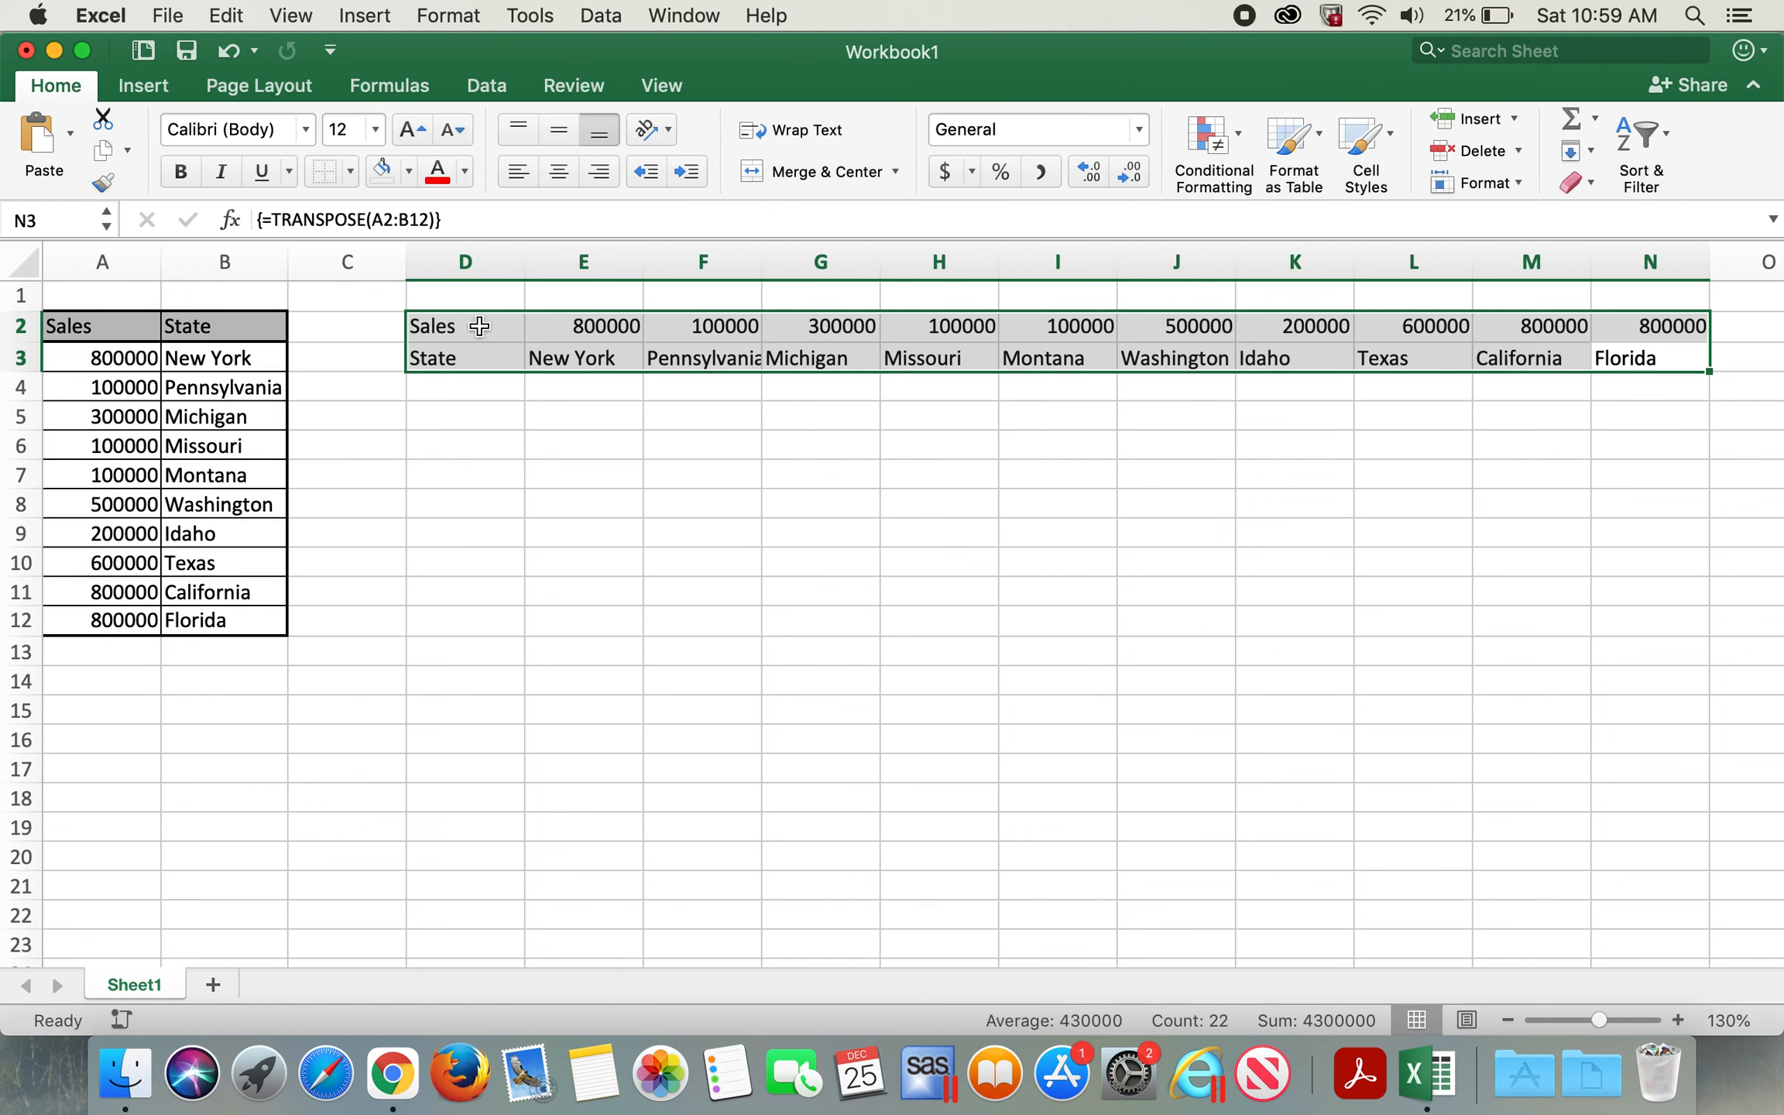
Step: Test the link by changing New York's sales in cell A3 to 300000, inspect transposed cell E2, and undo the change
{"action": "left_click_drag", "start_coordinate": [474, 325], "coordinate": [1311, 325]}
{"action": "left_click", "coordinate": [1063, 473]}
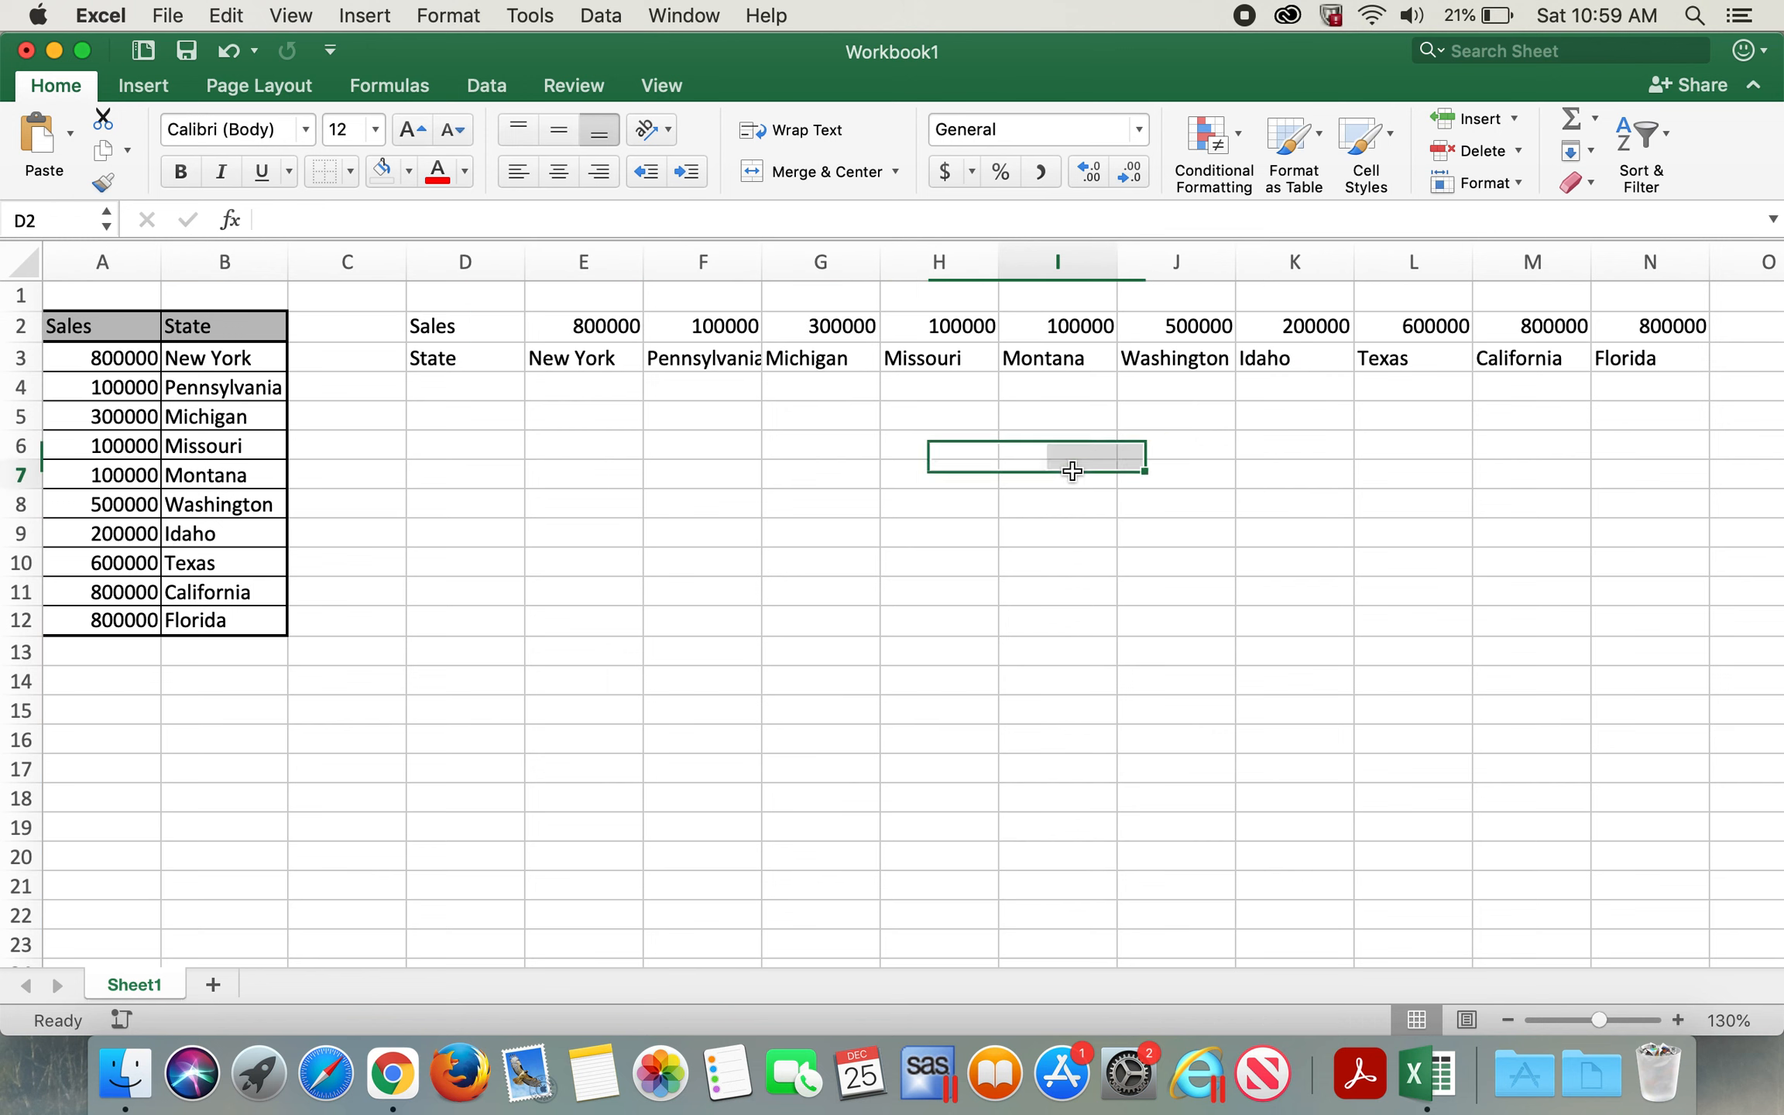
{"action": "left_click", "coordinate": [115, 364]}
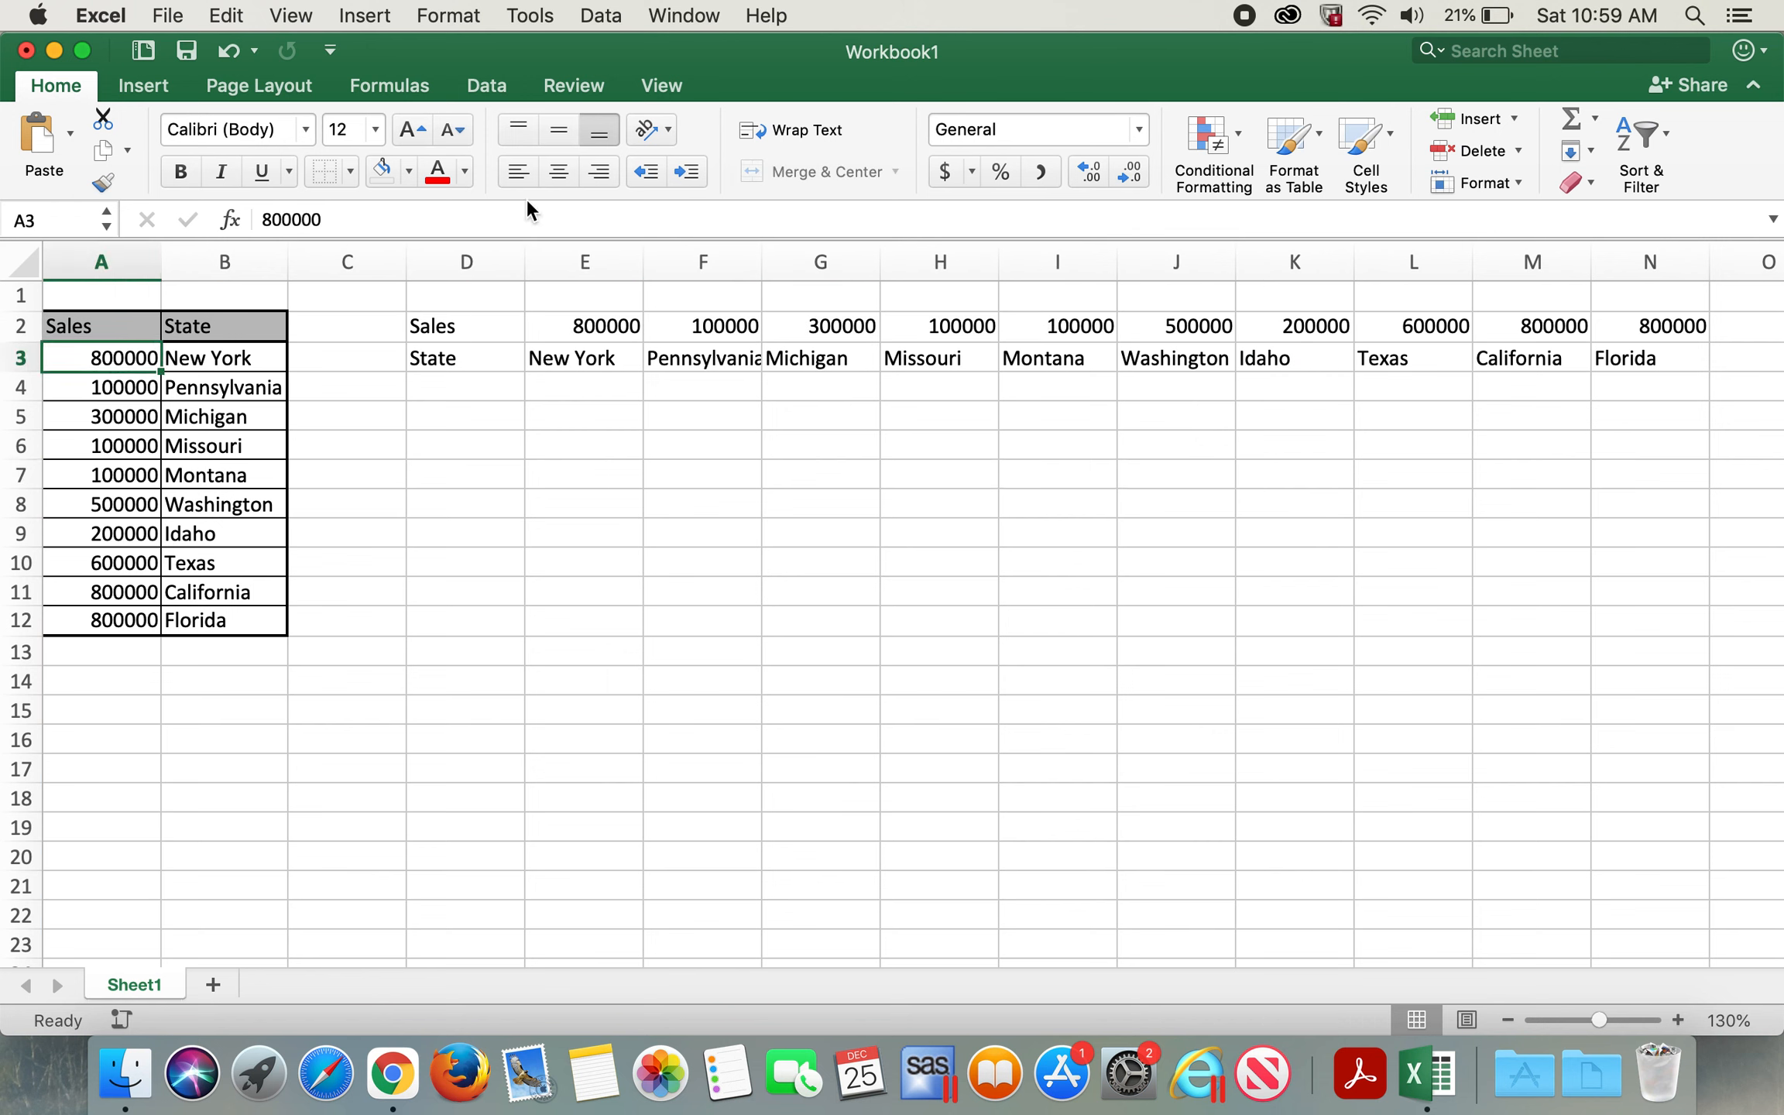
{"action": "type", "text": "300000"}
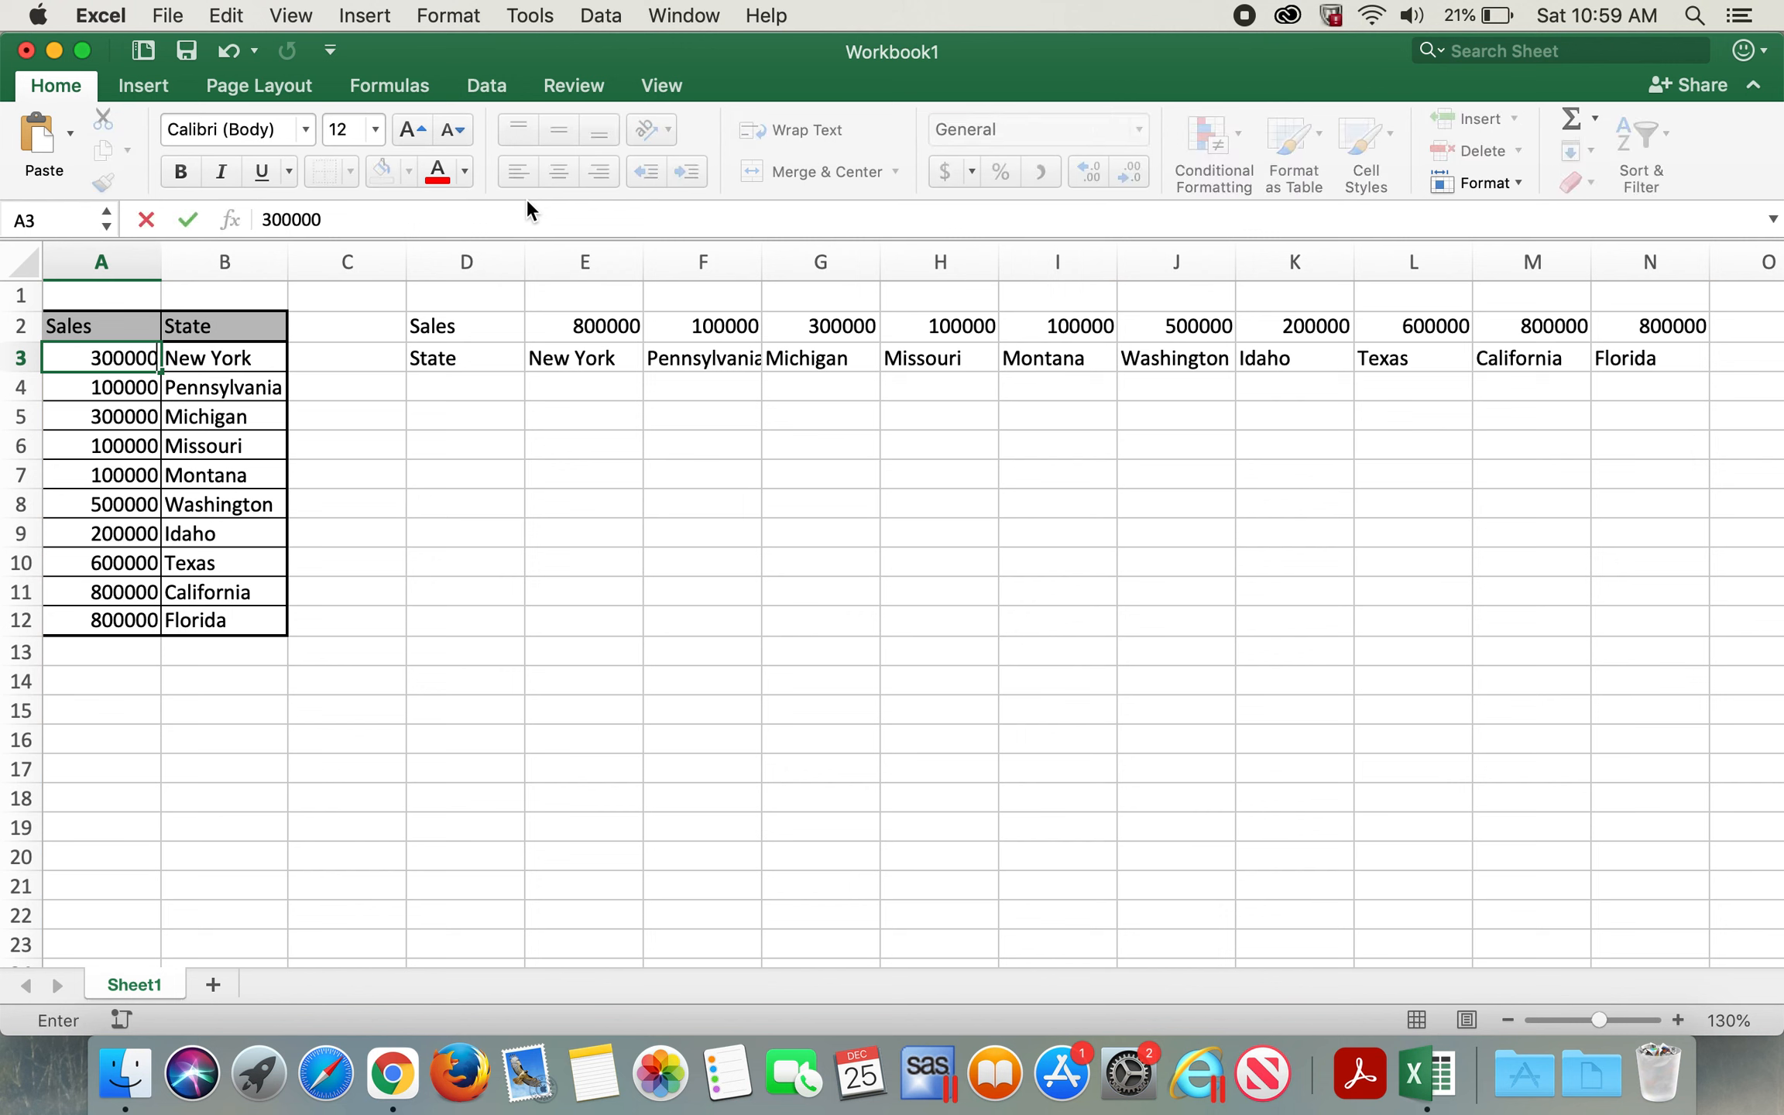
{"action": "left_click", "coordinate": [696, 445]}
{"action": "left_click", "coordinate": [594, 329]}
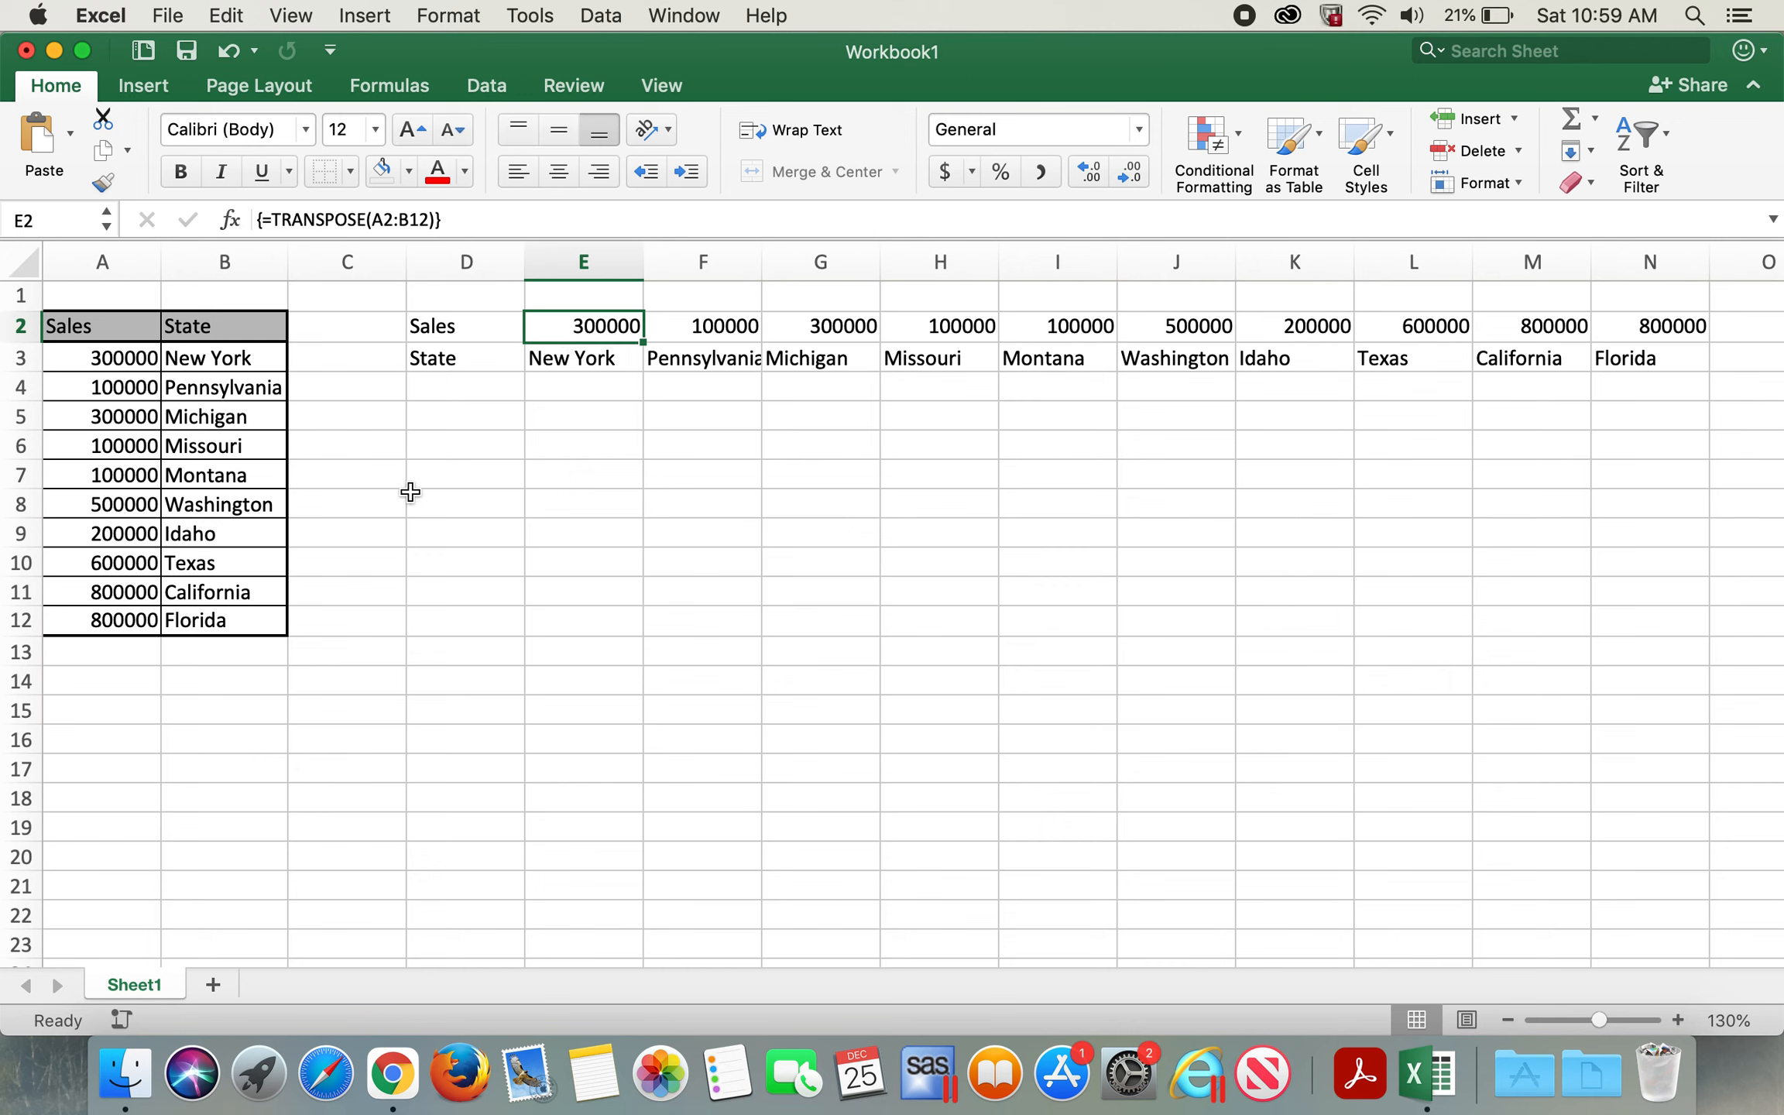
{"action": "key", "text": "super+z"}
{"action": "double_click", "coordinate": [686, 691]}
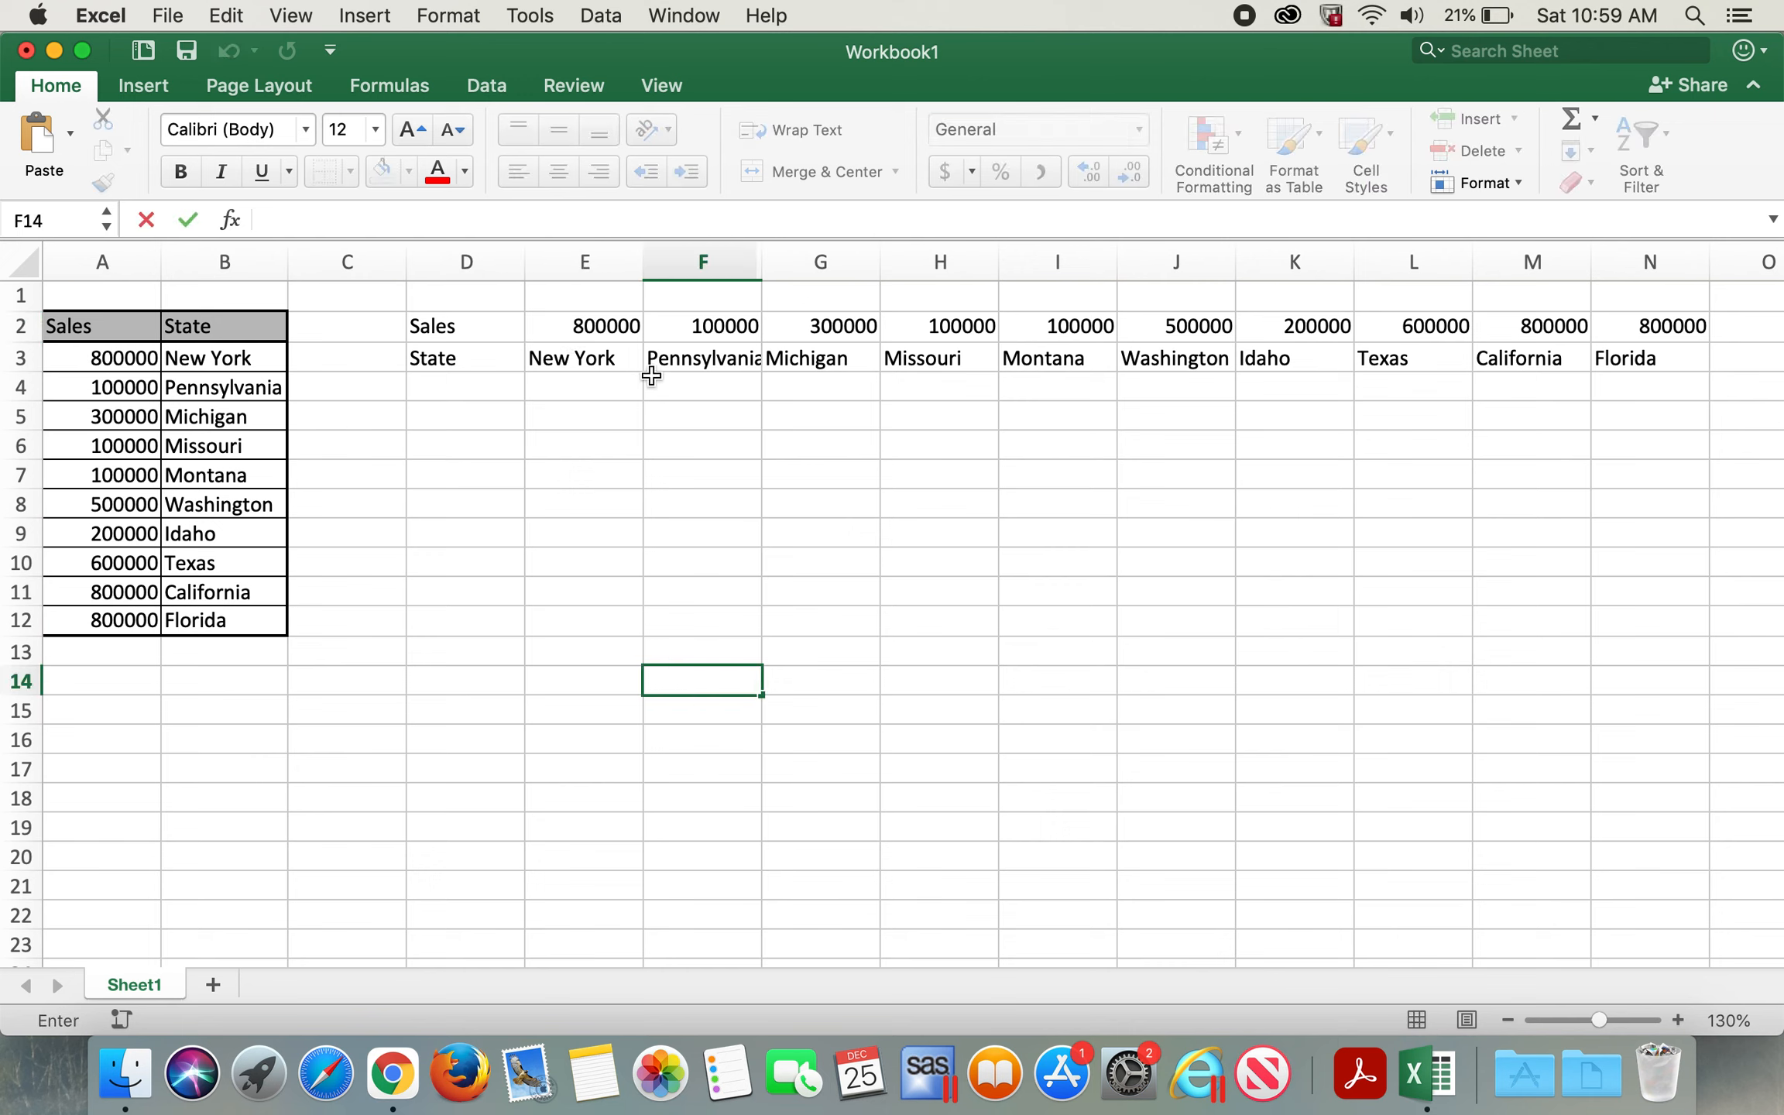
{"action": "left_click", "coordinate": [776, 473]}
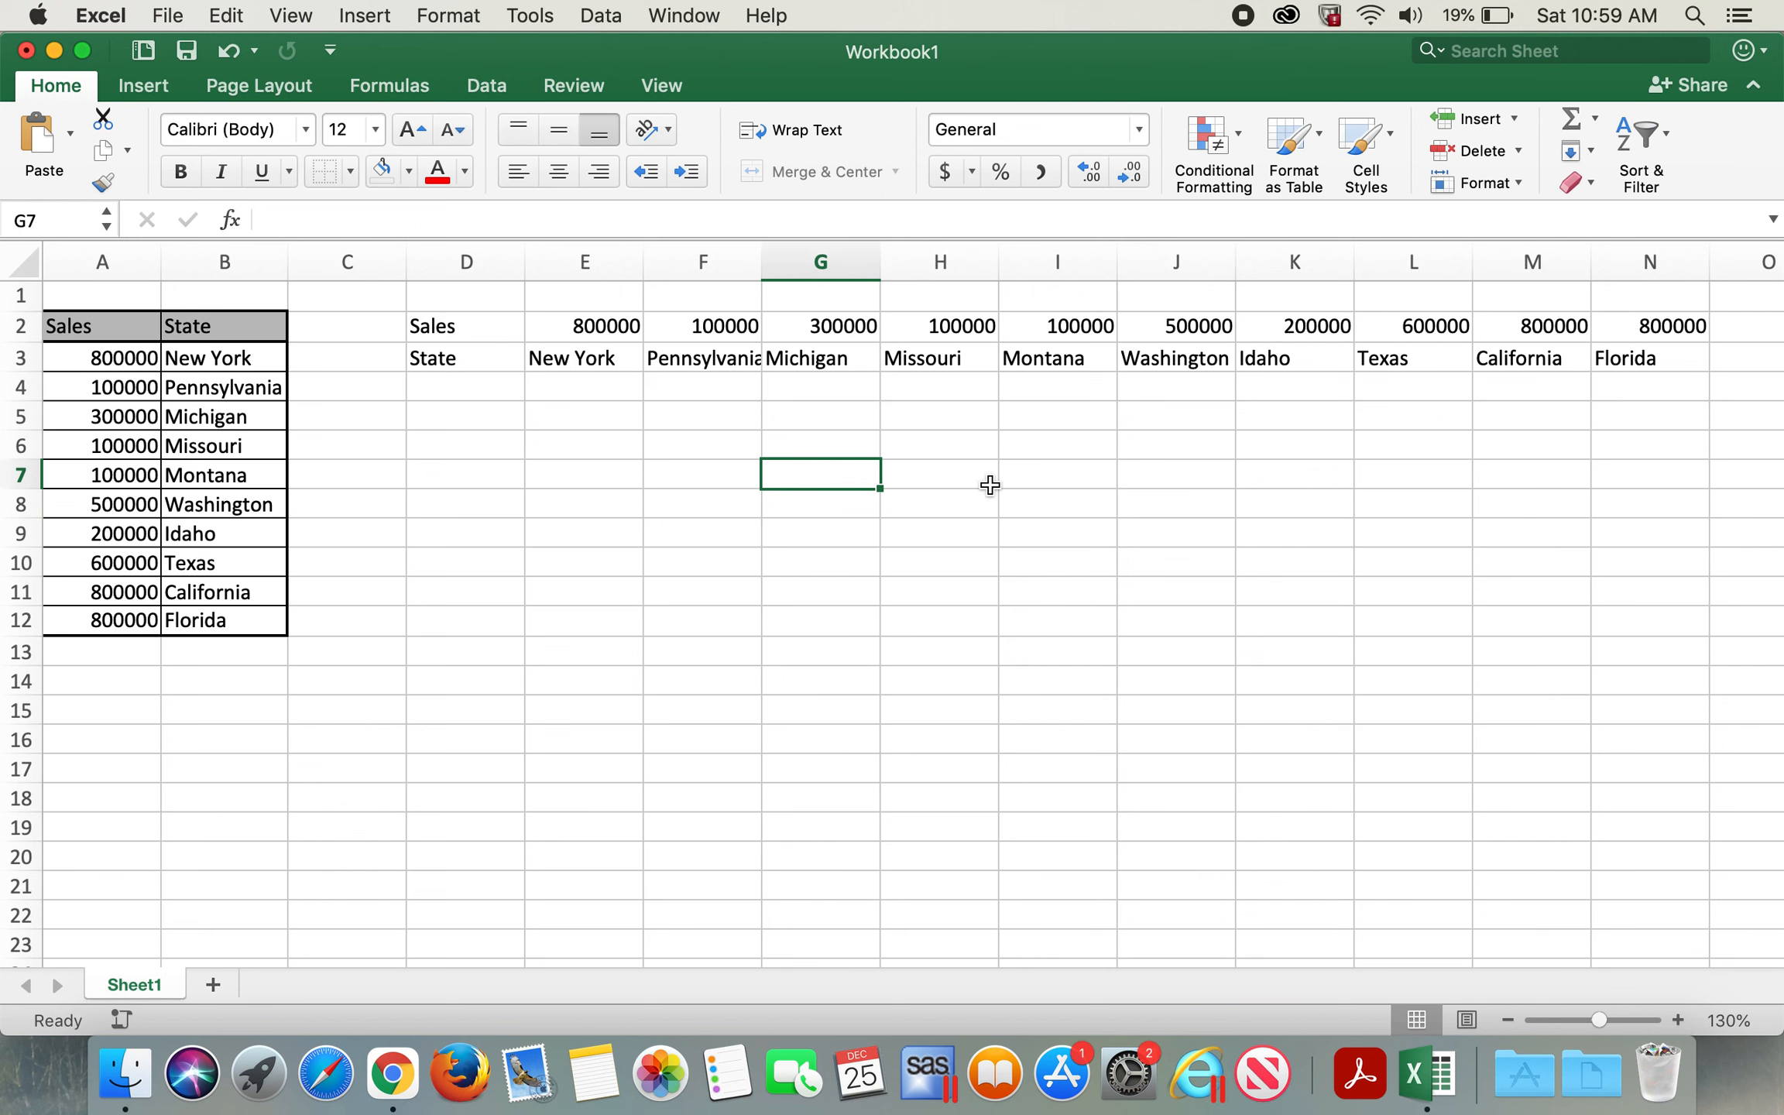
Step: Compare the transposed range D2:N3 and its row labels with the source table in A2:B12
{"action": "left_click_drag", "start_coordinate": [469, 321], "coordinate": [1642, 368]}
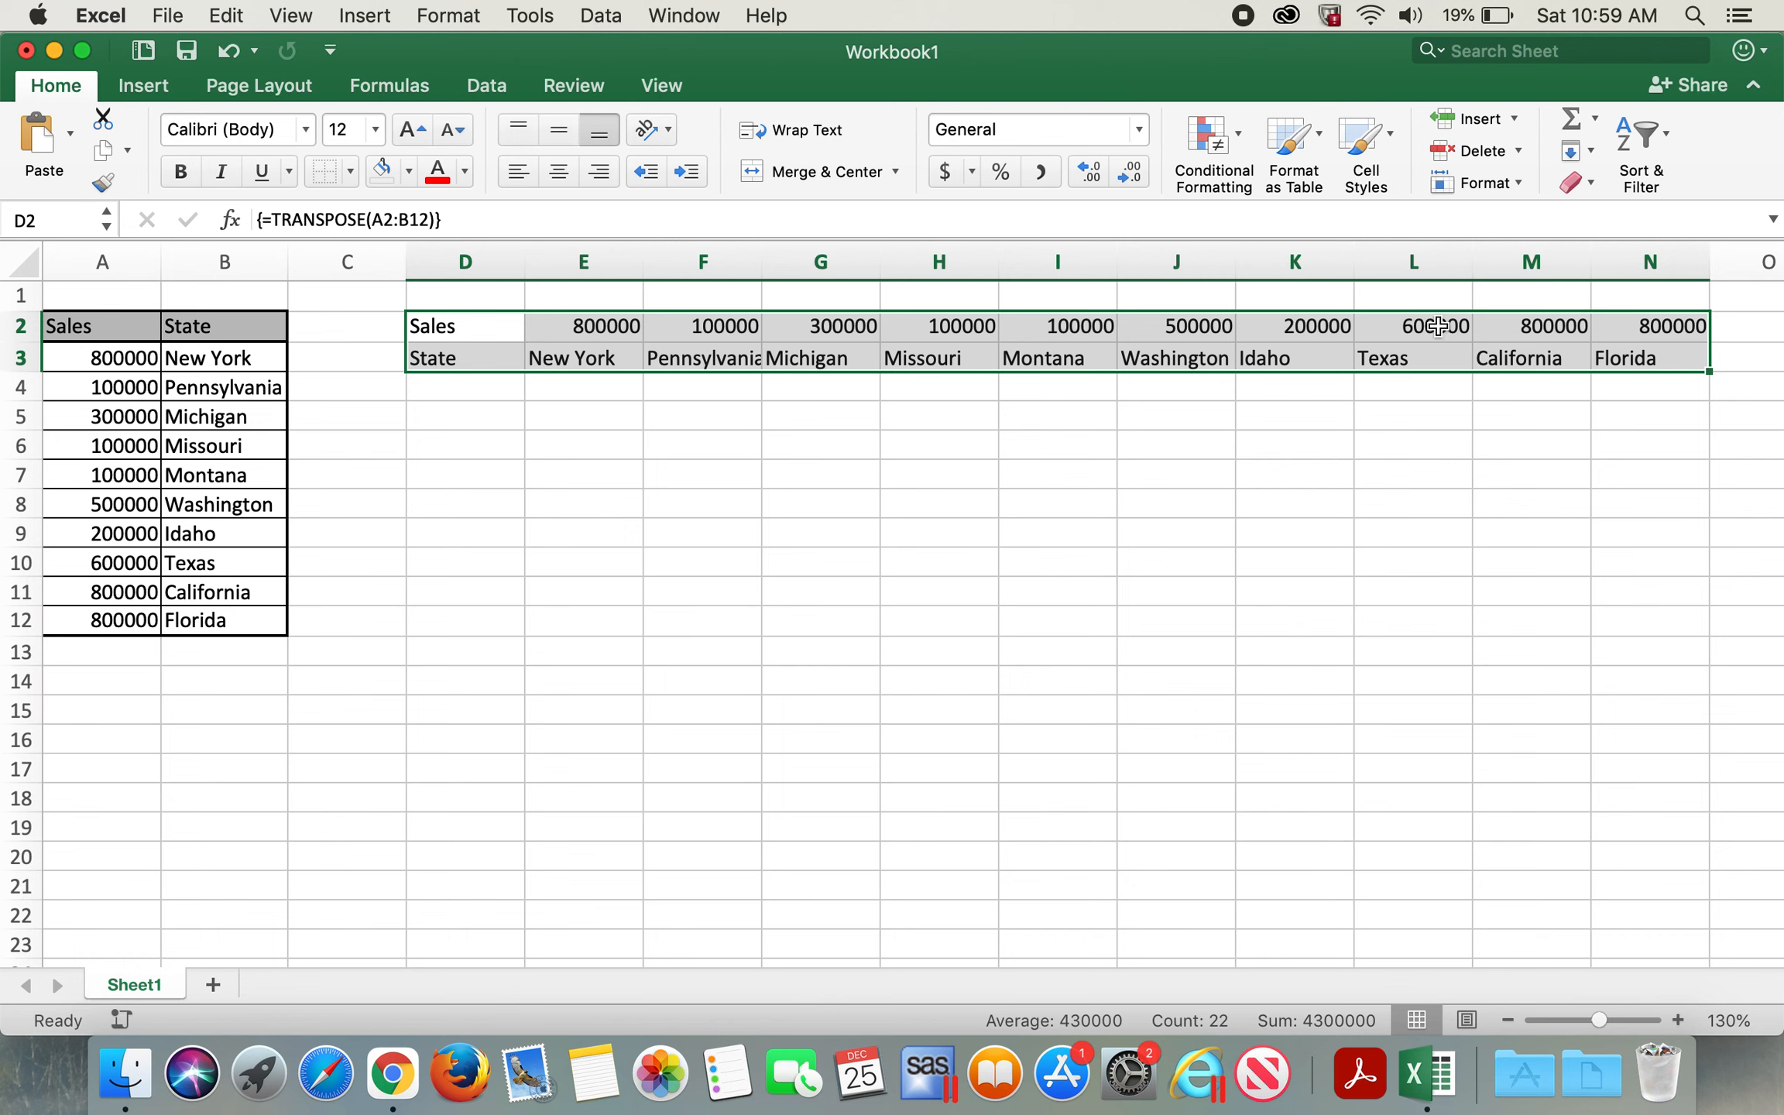
{"action": "left_click_drag", "start_coordinate": [89, 326], "coordinate": [182, 619]}
{"action": "left_click", "coordinate": [446, 391]}
{"action": "left_click_drag", "start_coordinate": [457, 321], "coordinate": [465, 353]}
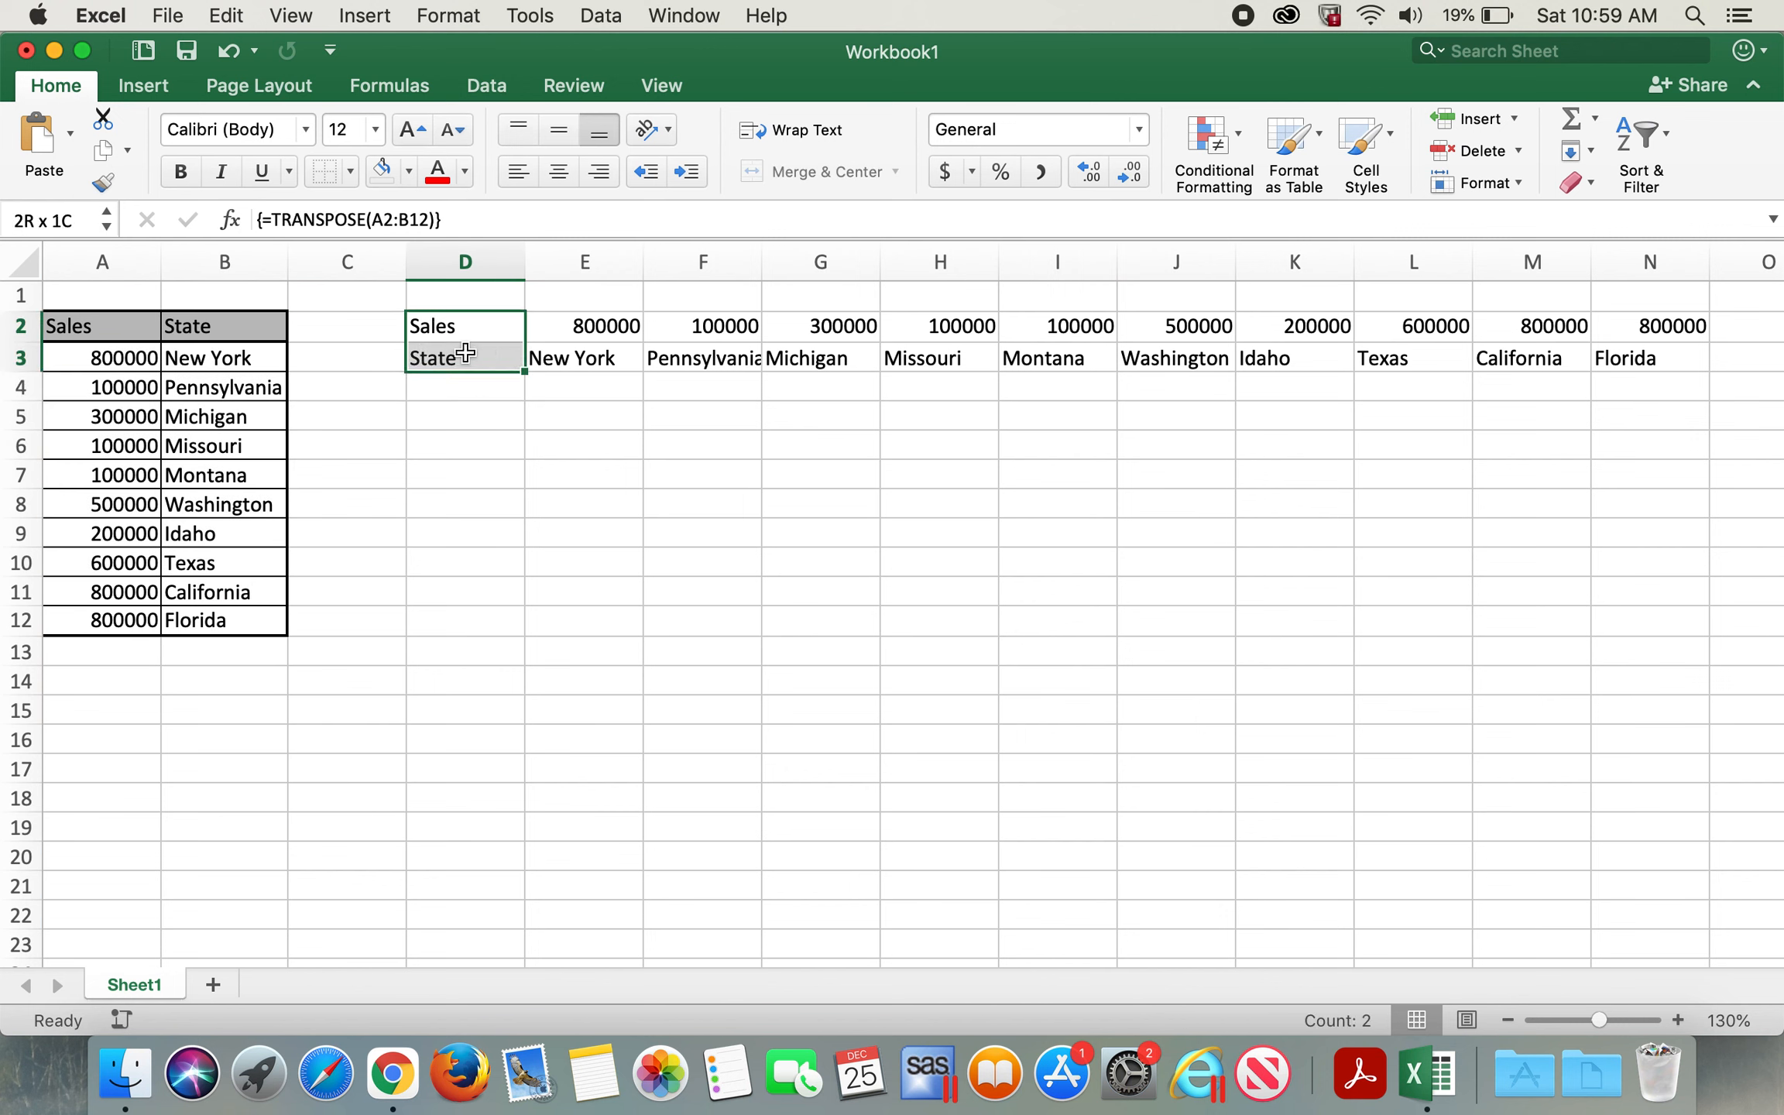
{"action": "left_click_drag", "start_coordinate": [97, 329], "coordinate": [196, 617]}
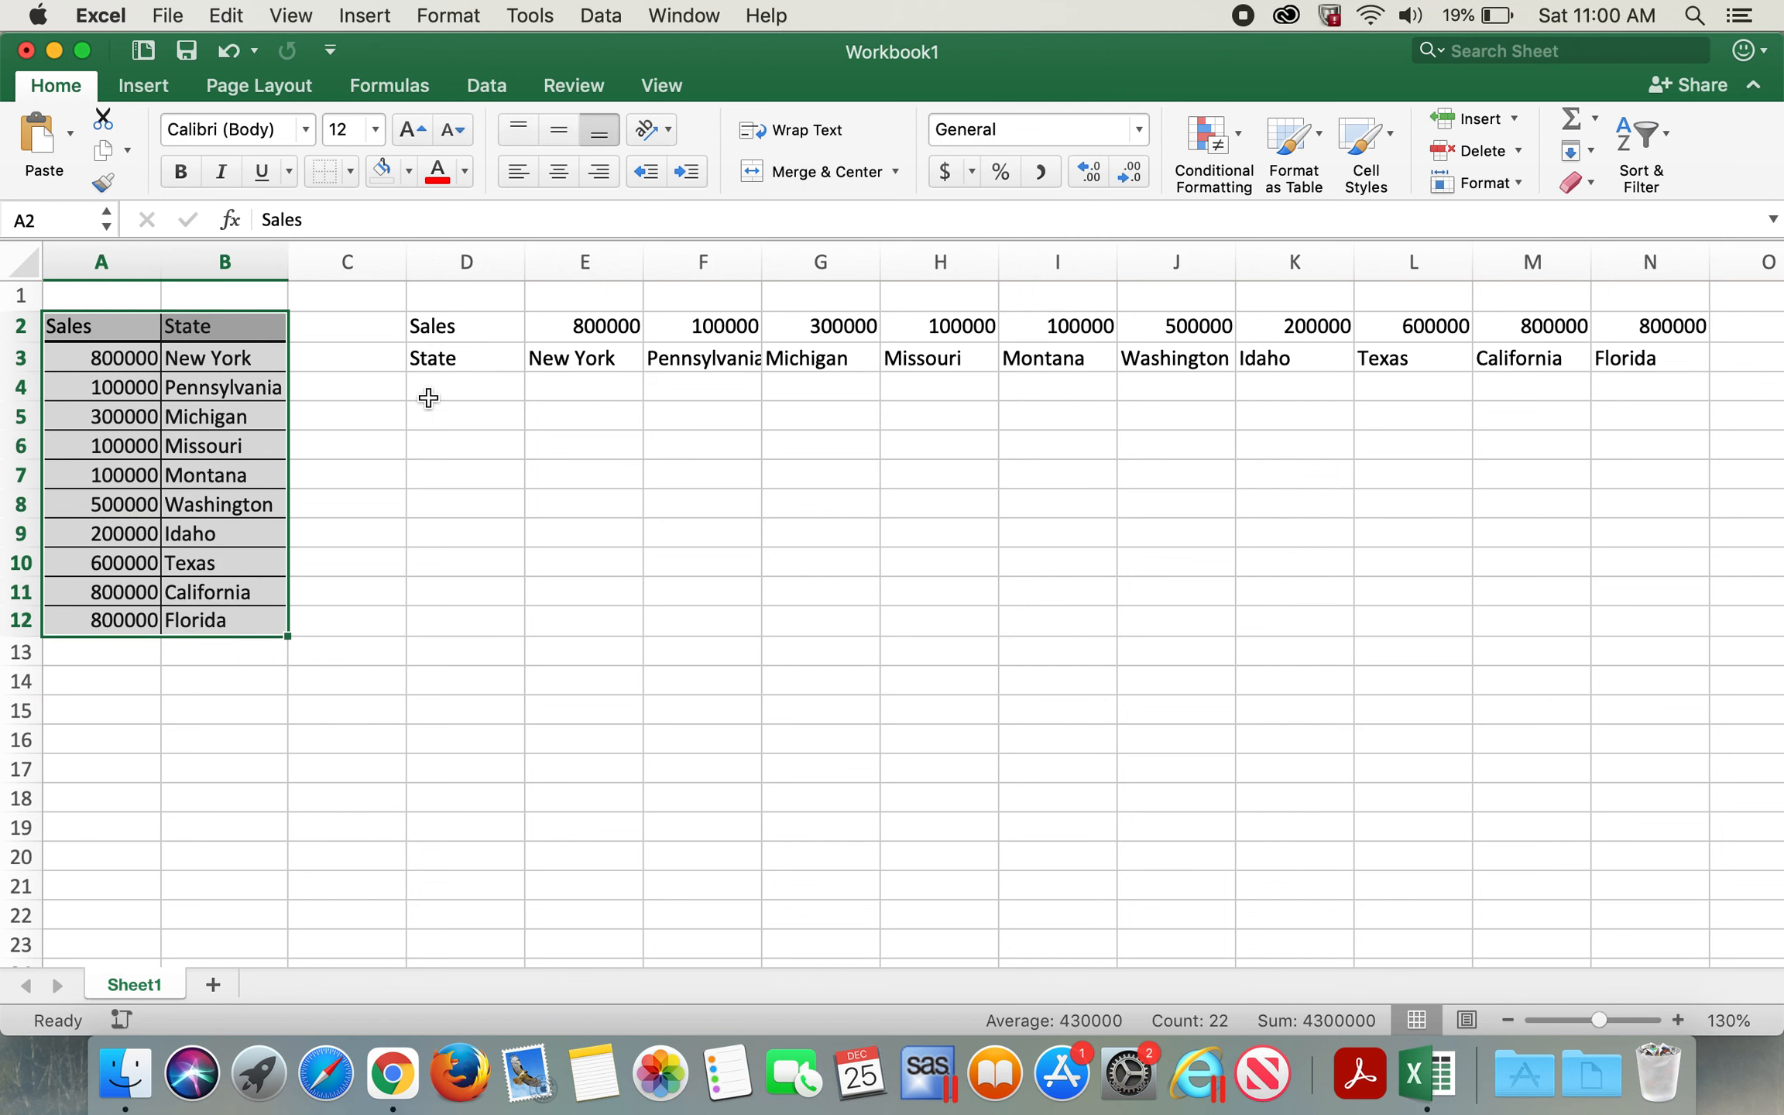
{"action": "left_click", "coordinate": [445, 316]}
{"action": "left_click_drag", "start_coordinate": [446, 316], "coordinate": [464, 348]}
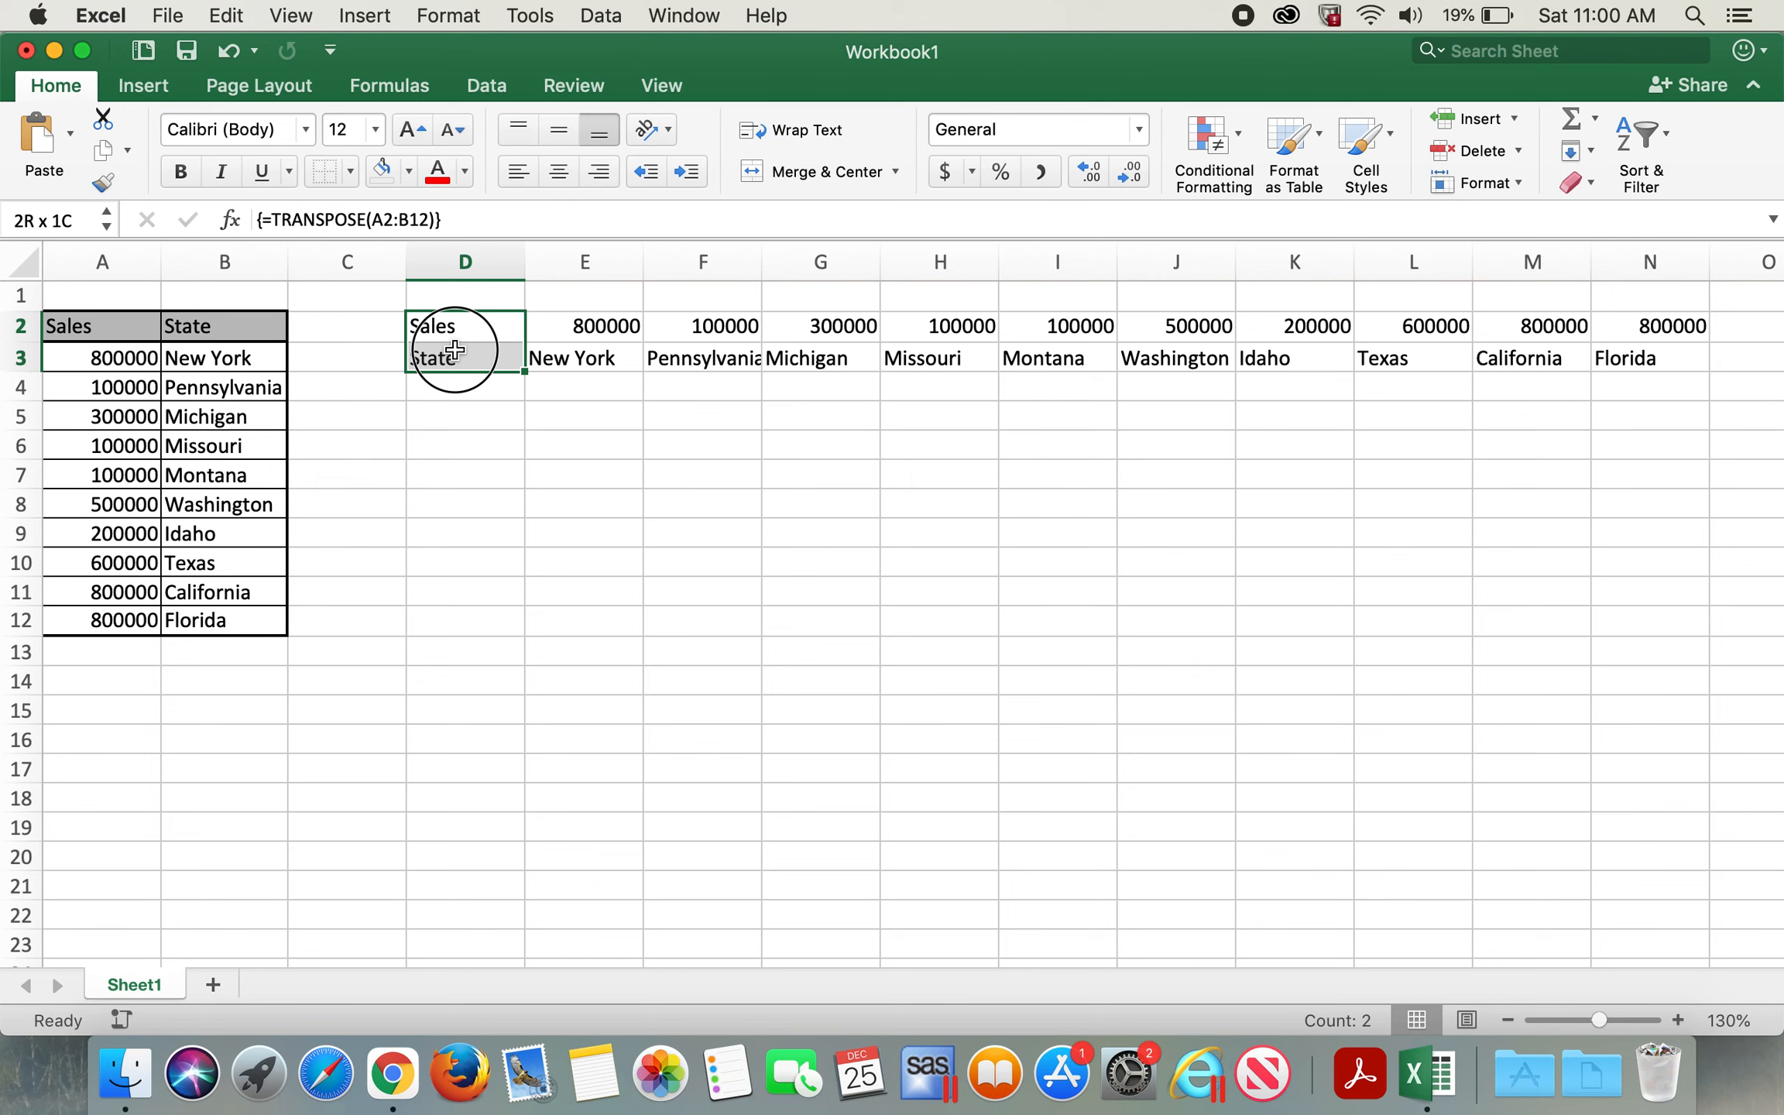
{"action": "left_click", "coordinate": [542, 469]}
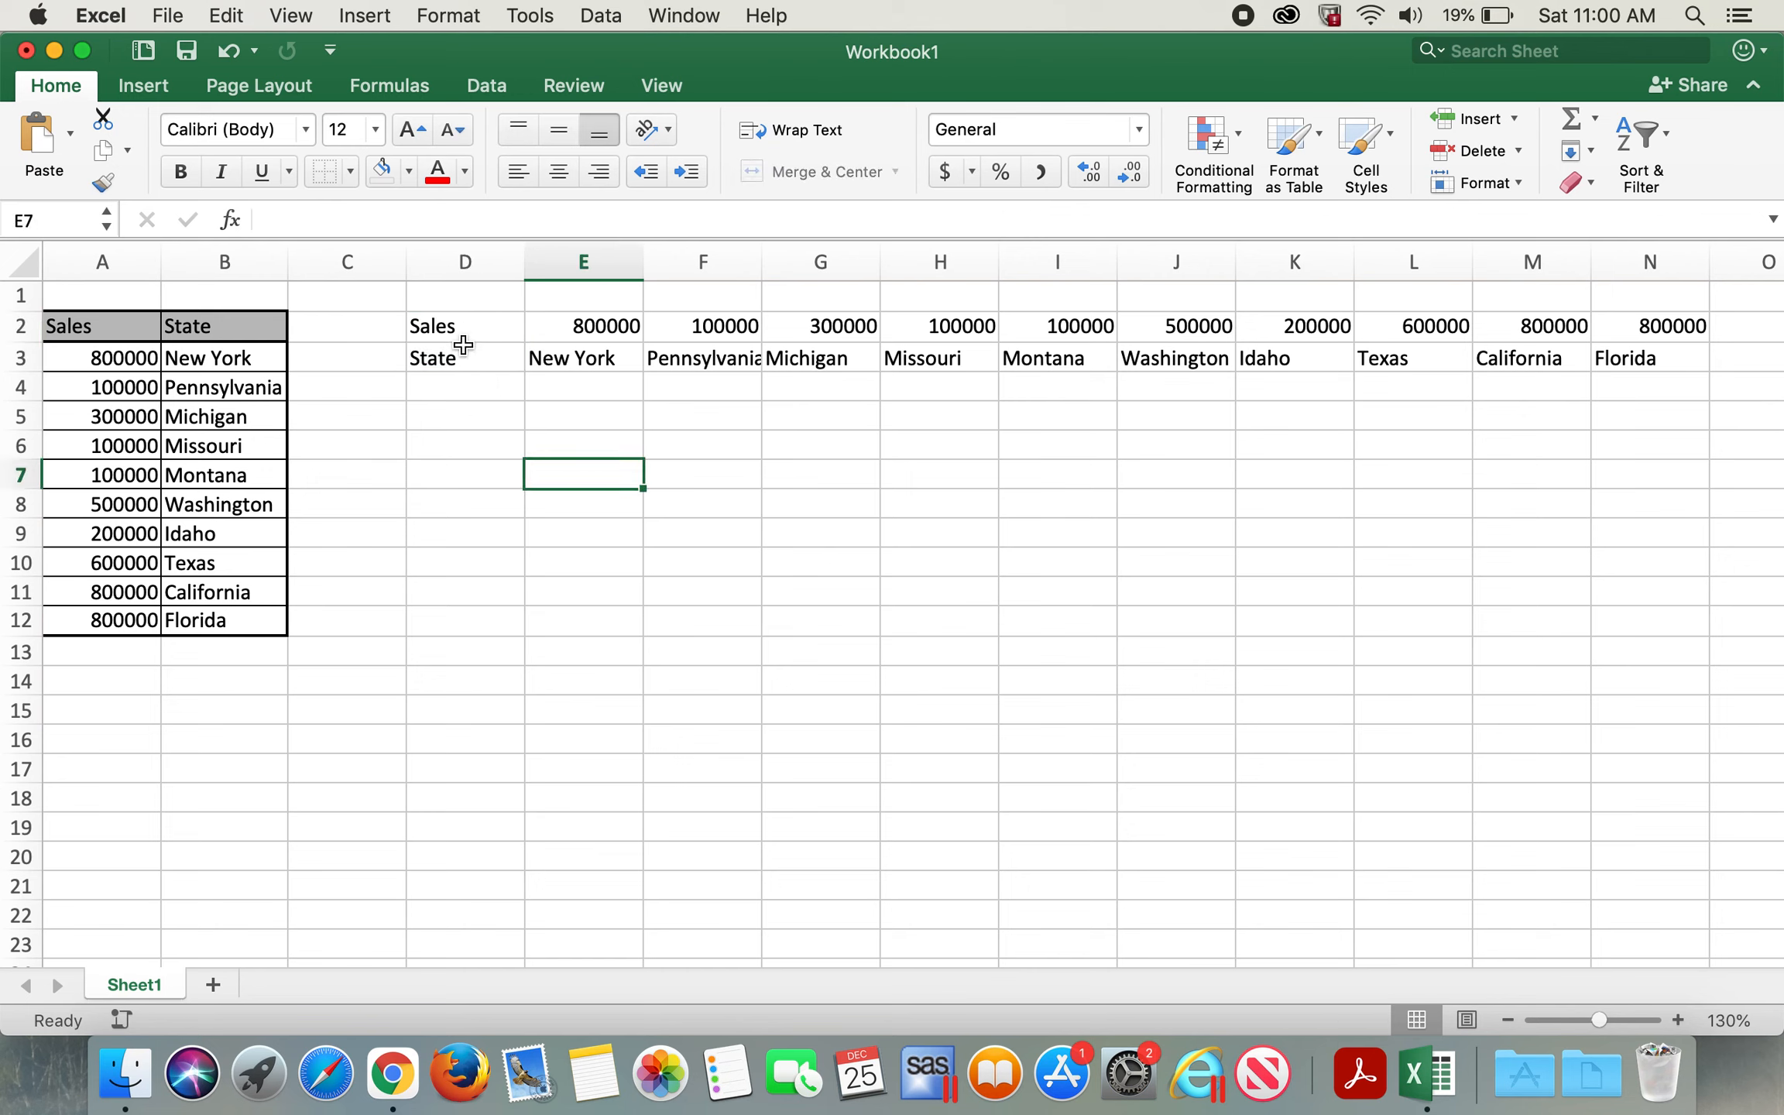
Step: Enter =TRANSPOSE(A2:B12) as an array formula across the two-row, ten-column range D5:M6
{"action": "left_click_drag", "start_coordinate": [440, 419], "coordinate": [446, 444]}
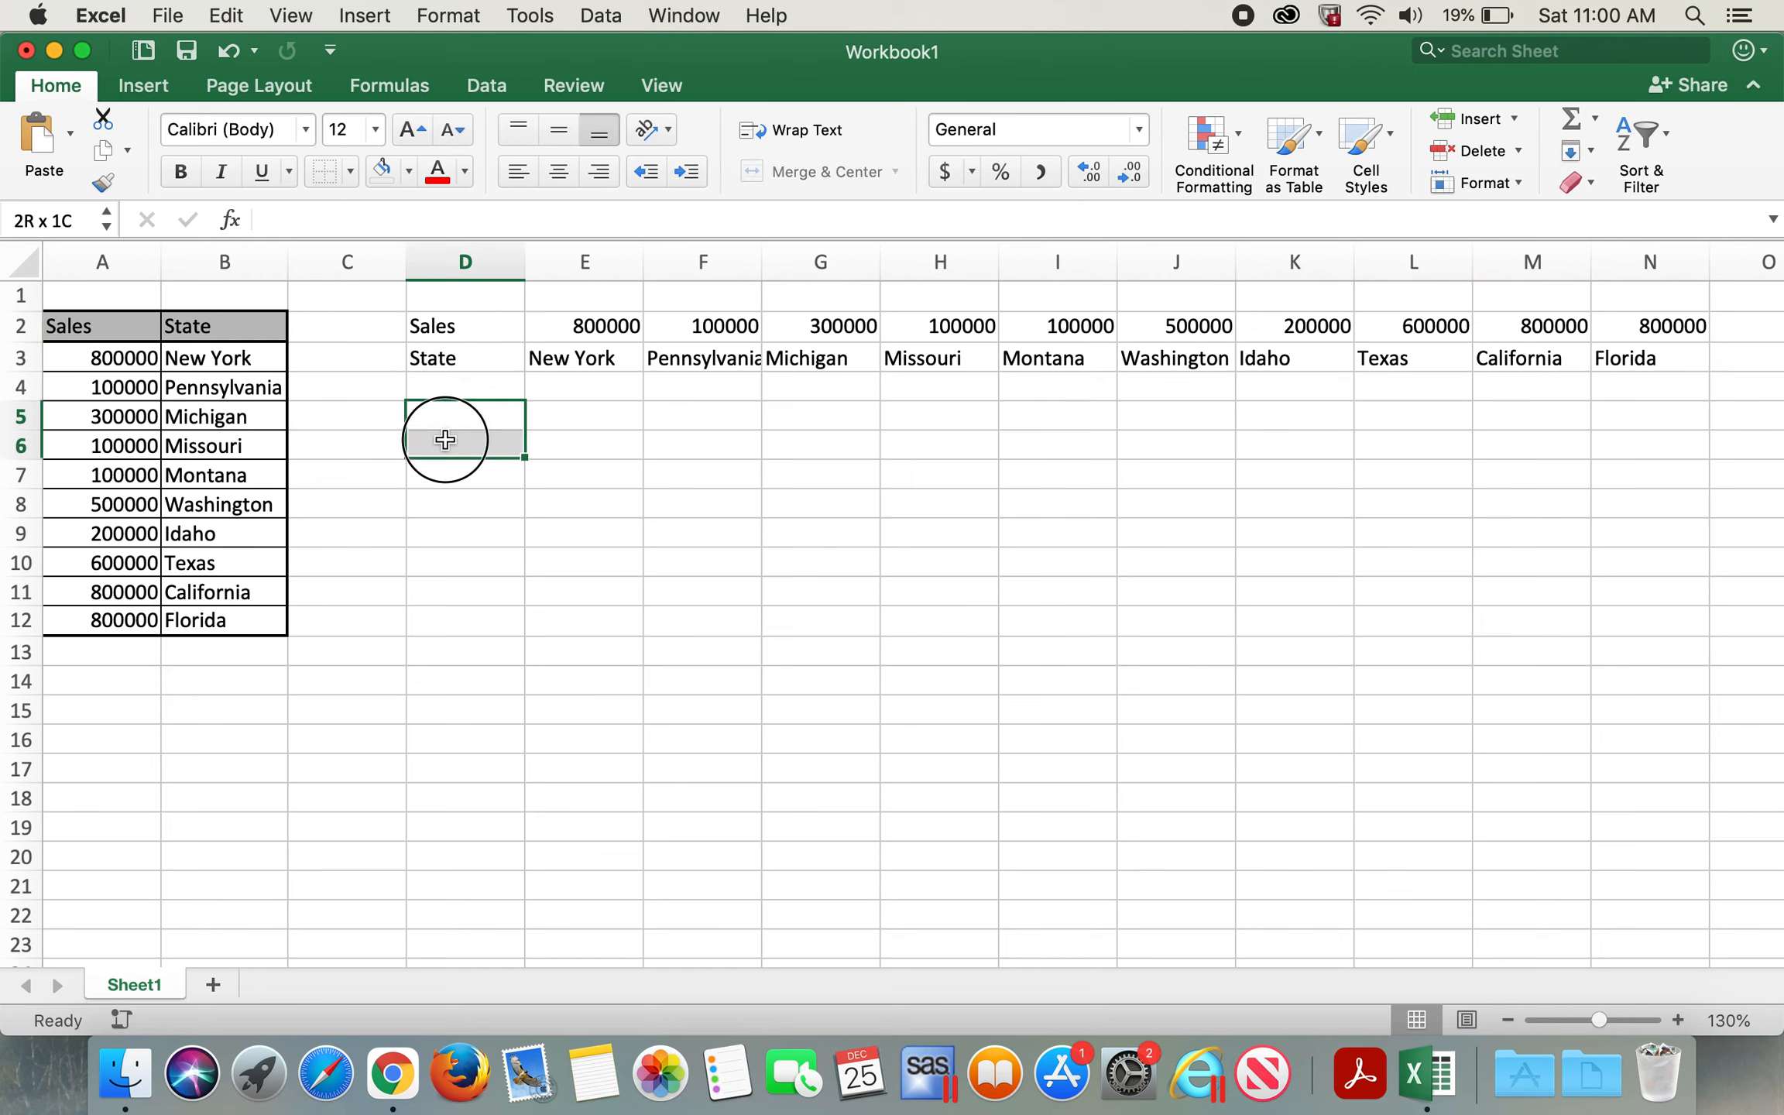
{"action": "key", "text": "shift+Right"}
{"action": "key", "text": "shift+Right"}
{"action": "key", "text": "shift+Right"}
{"action": "key", "text": "shift+Right"}
{"action": "key", "text": "shift+Right"}
{"action": "key", "text": "shift+Right"}
{"action": "key", "text": "shift+Right"}
{"action": "key", "text": "shift+Right"}
{"action": "key", "text": "shift+Right"}
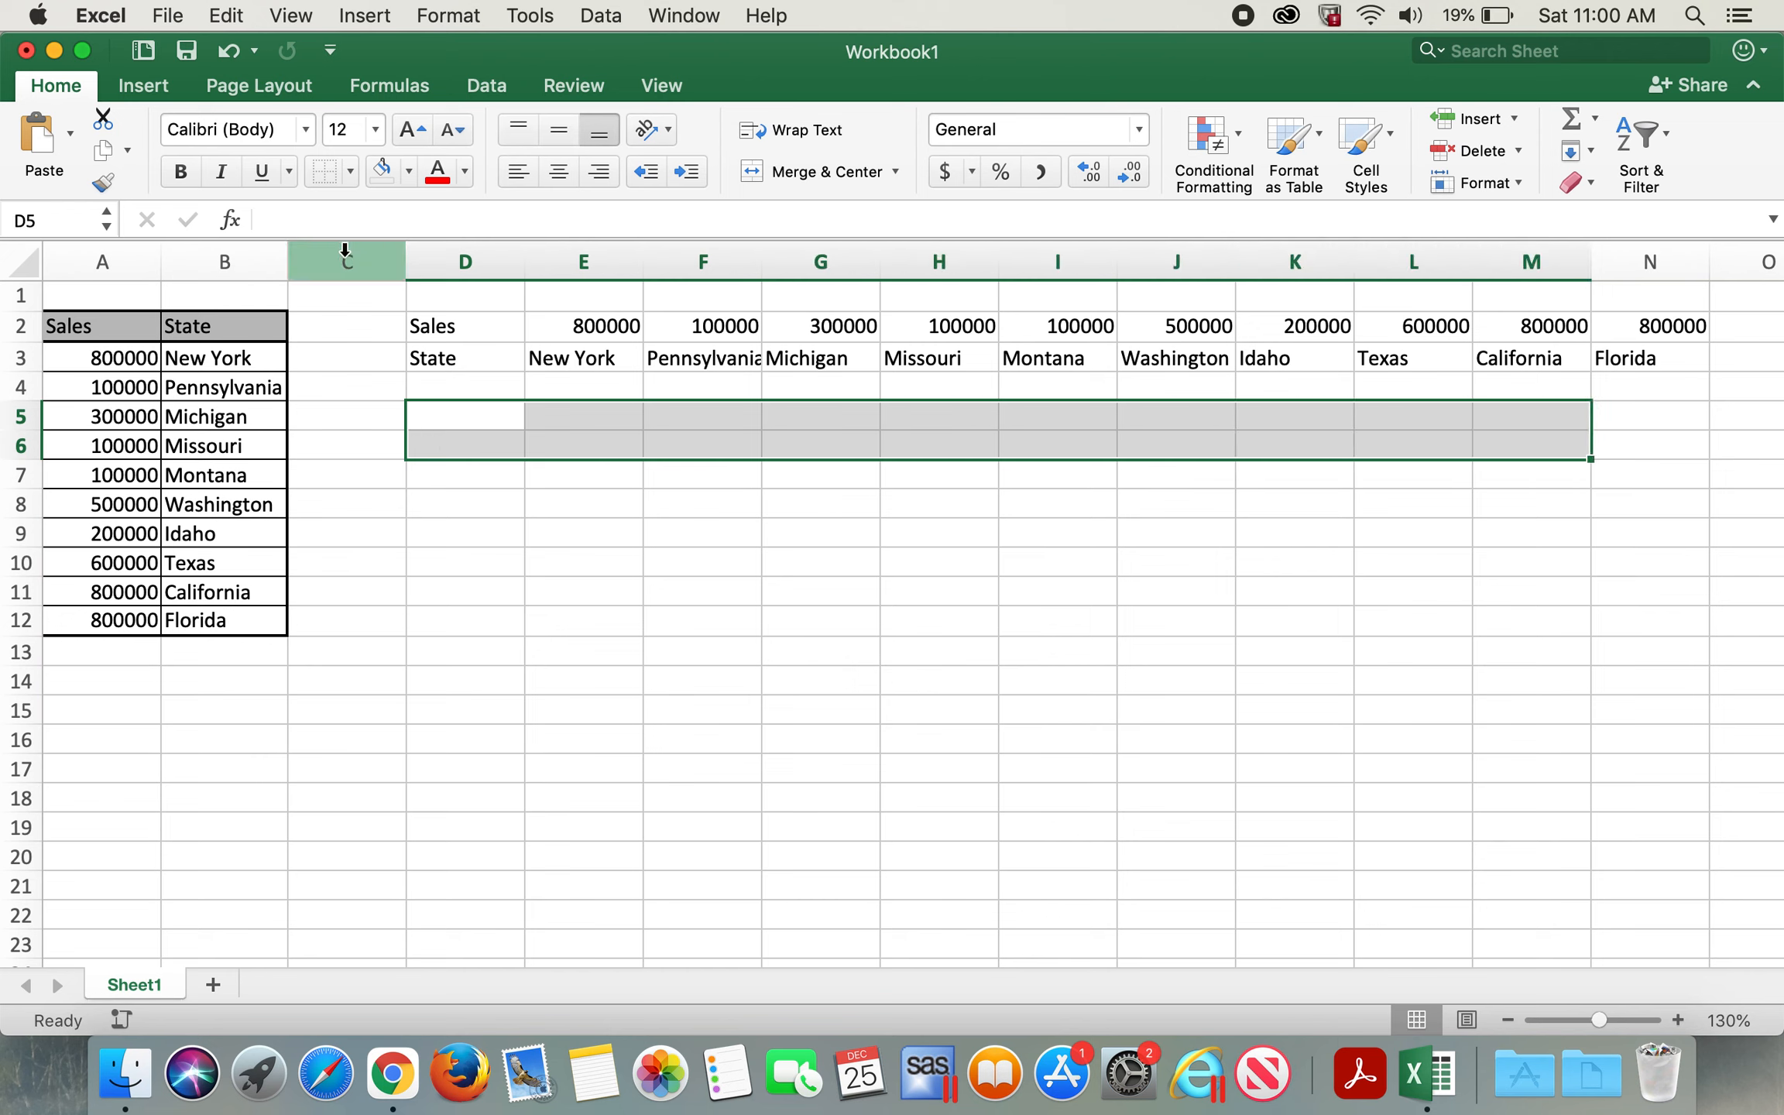
{"action": "left_click", "coordinate": [361, 207]}
{"action": "type", "text": "=tra"}
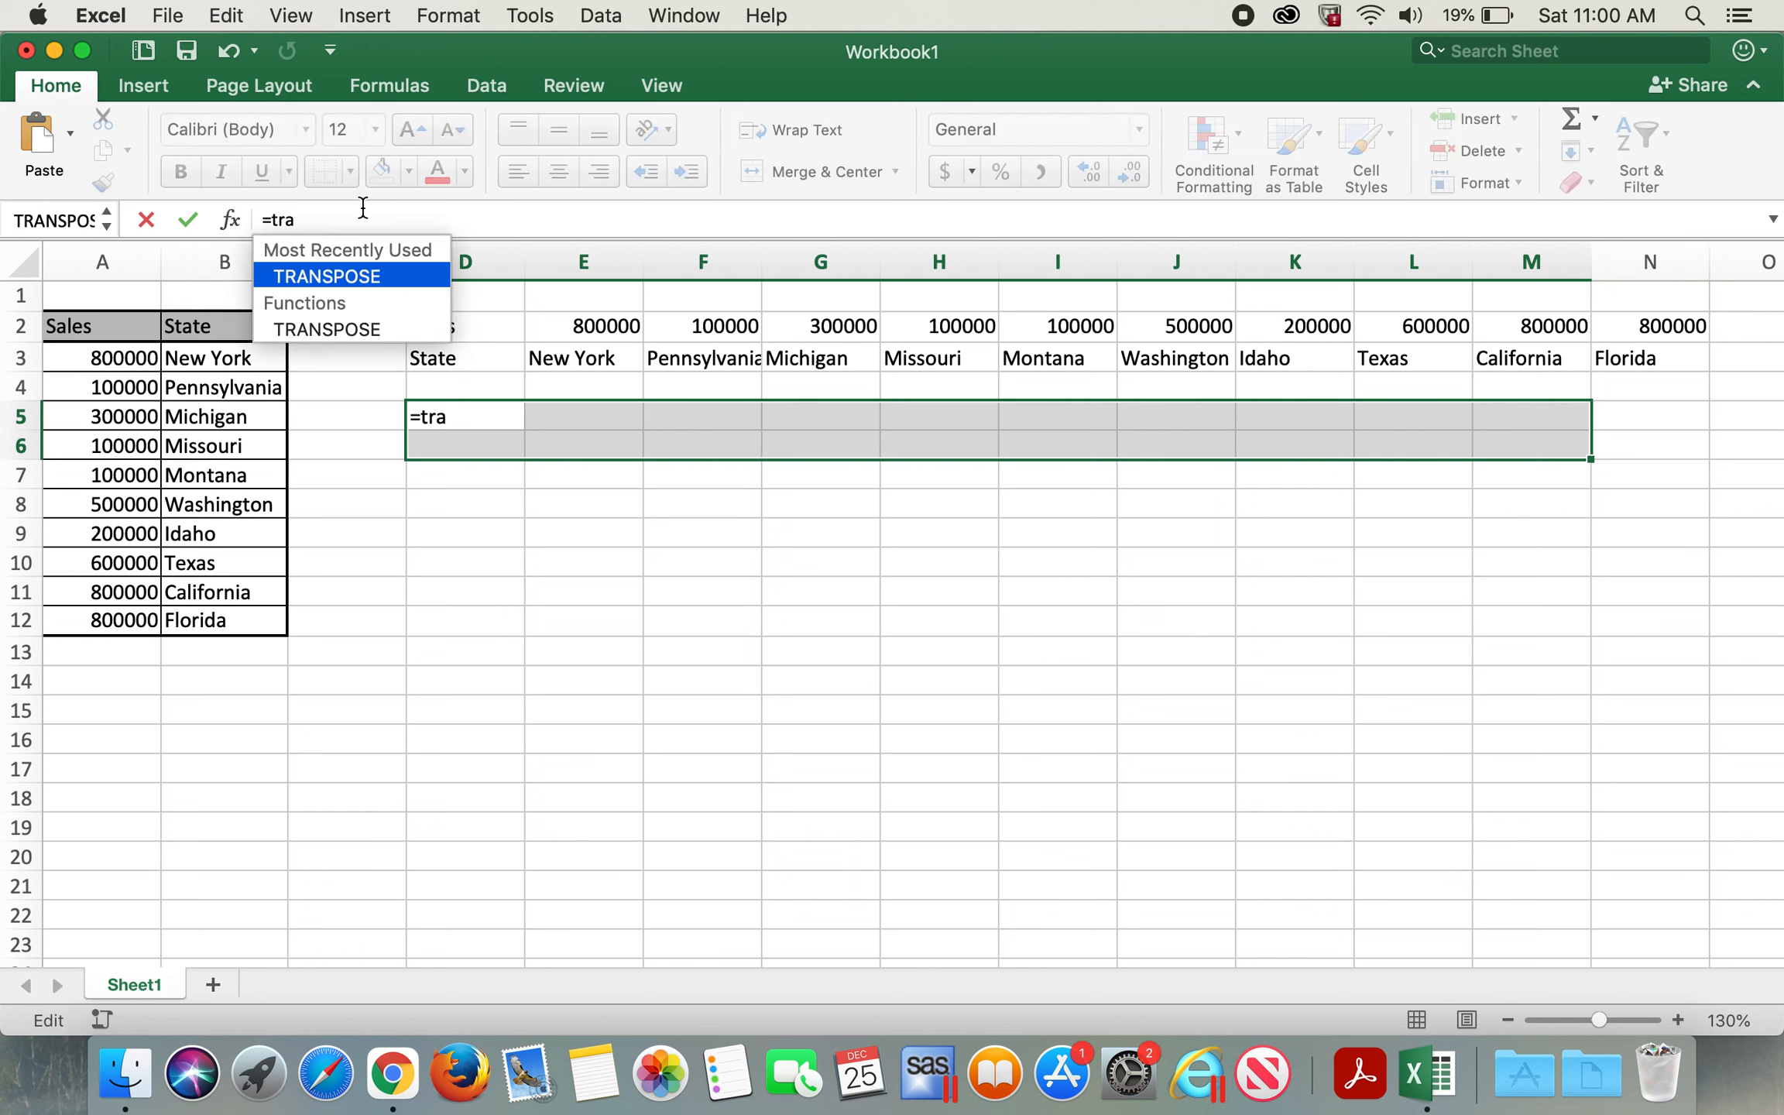
{"action": "key", "text": "Tab"}
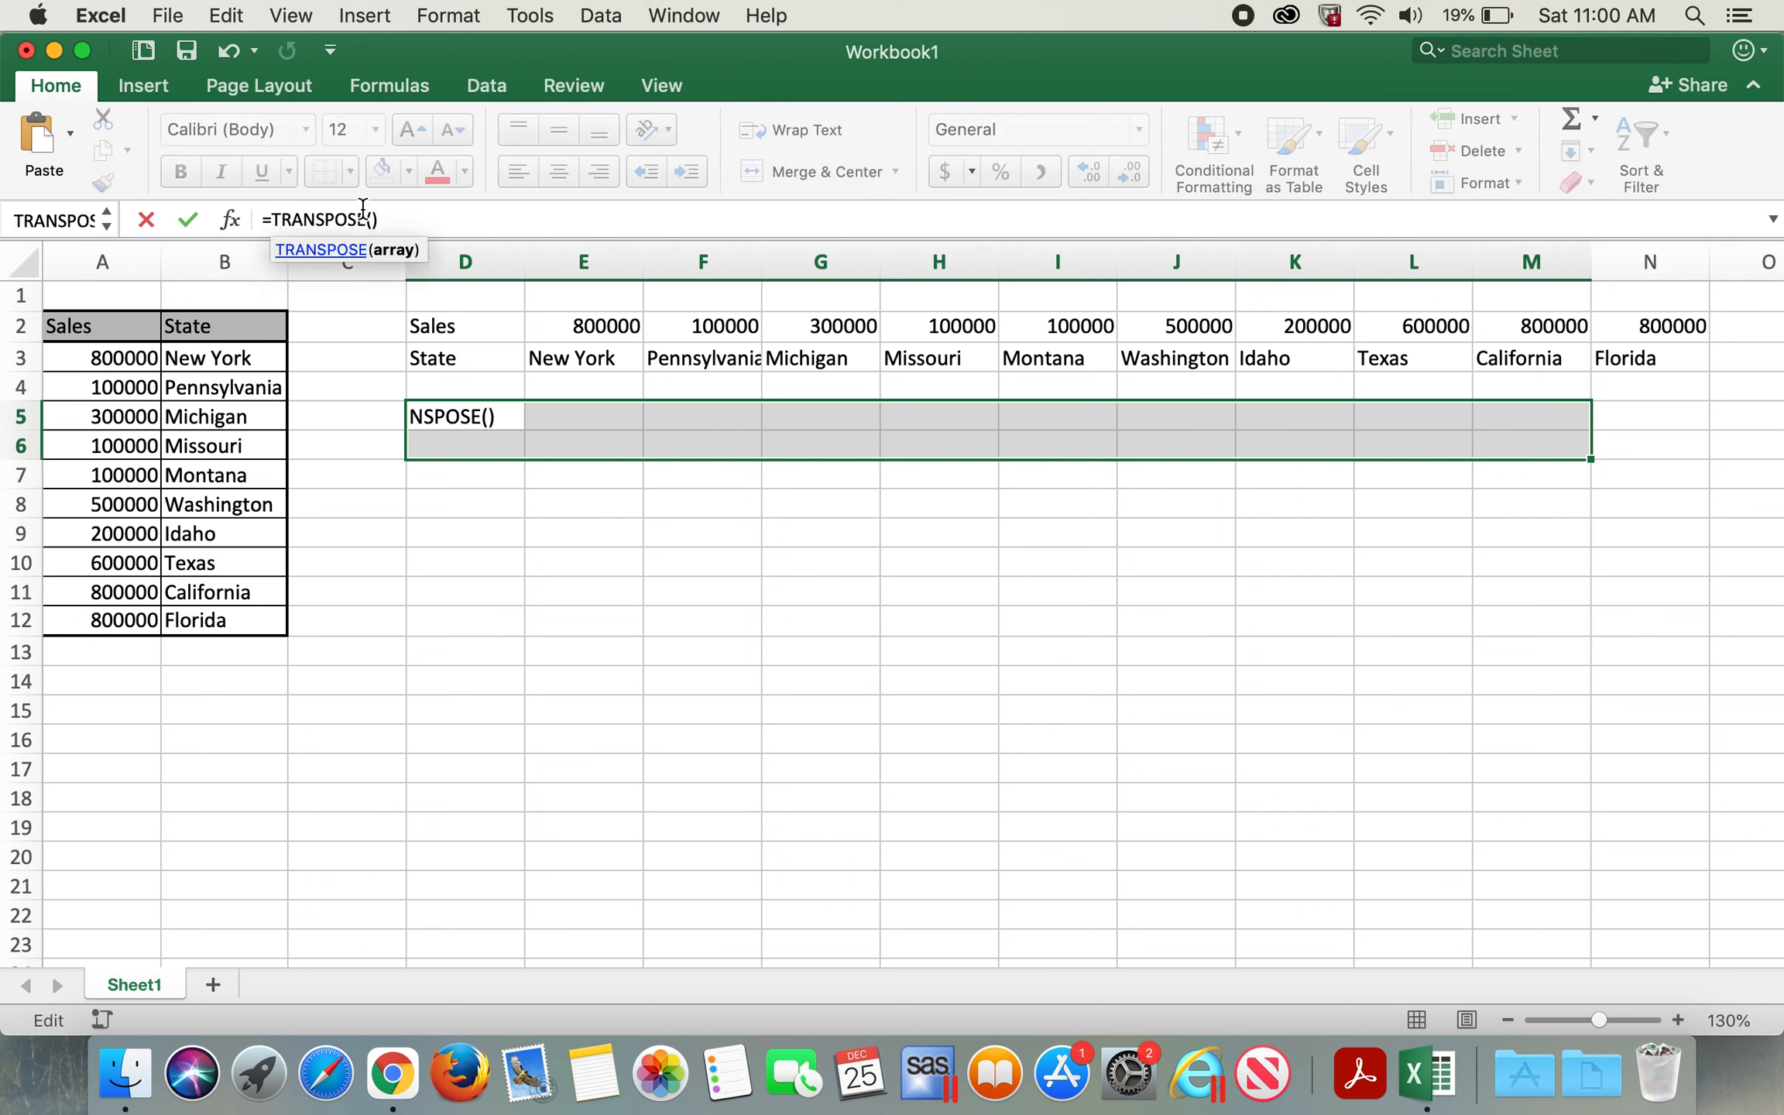
{"action": "left_click_drag", "start_coordinate": [124, 327], "coordinate": [195, 613]}
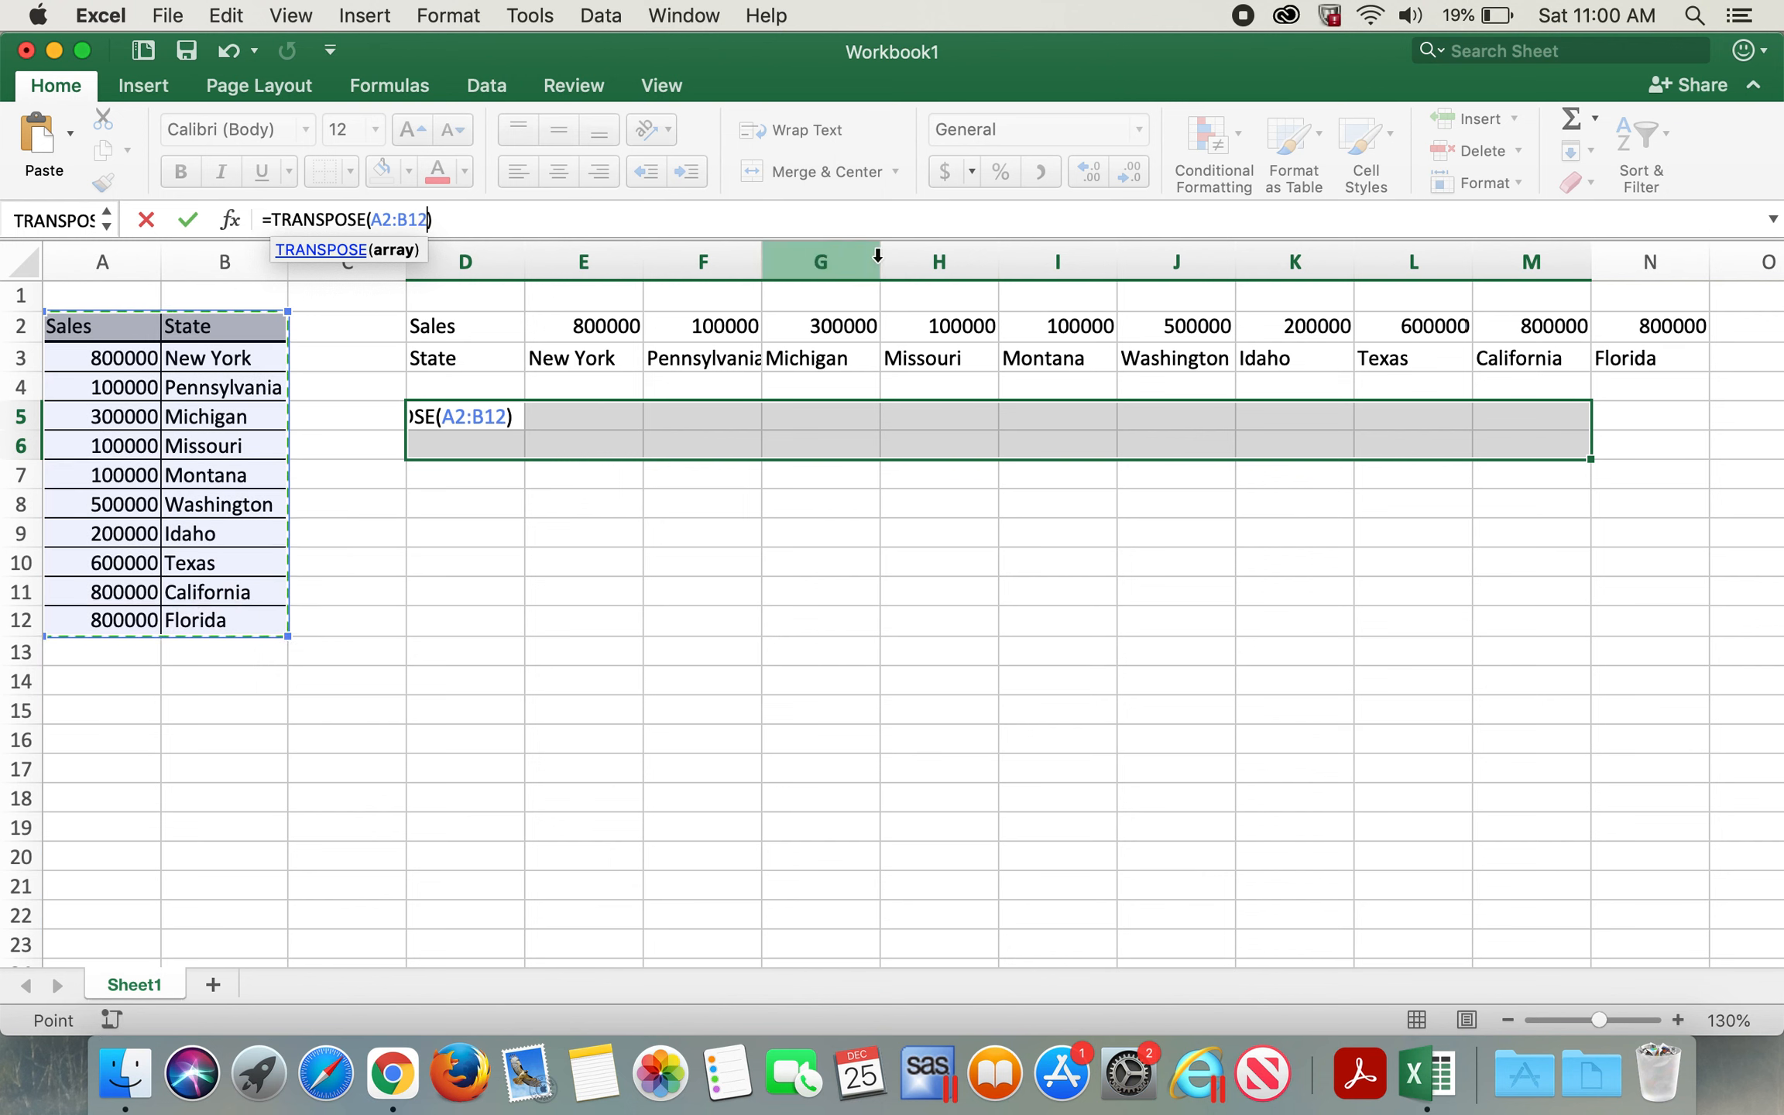
{"action": "left_click", "coordinate": [529, 225]}
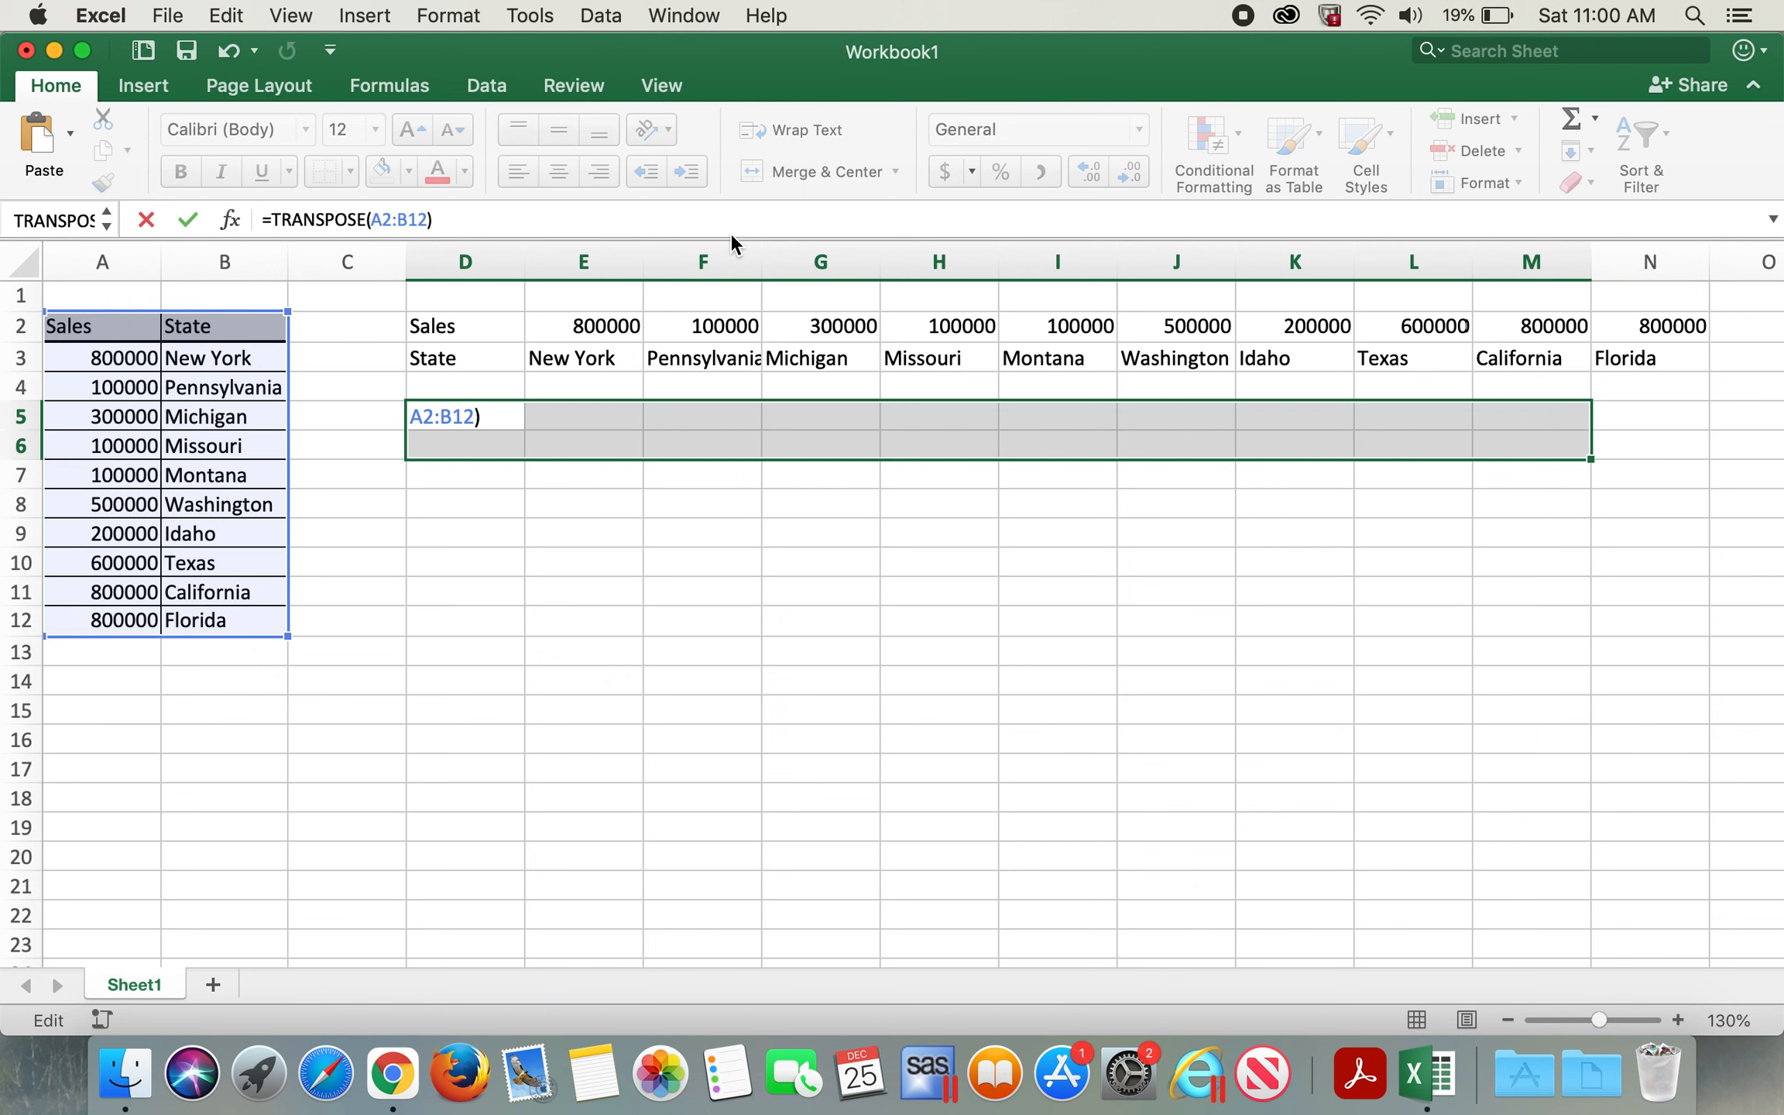
{"action": "key", "text": "ctrl+shift+Return"}
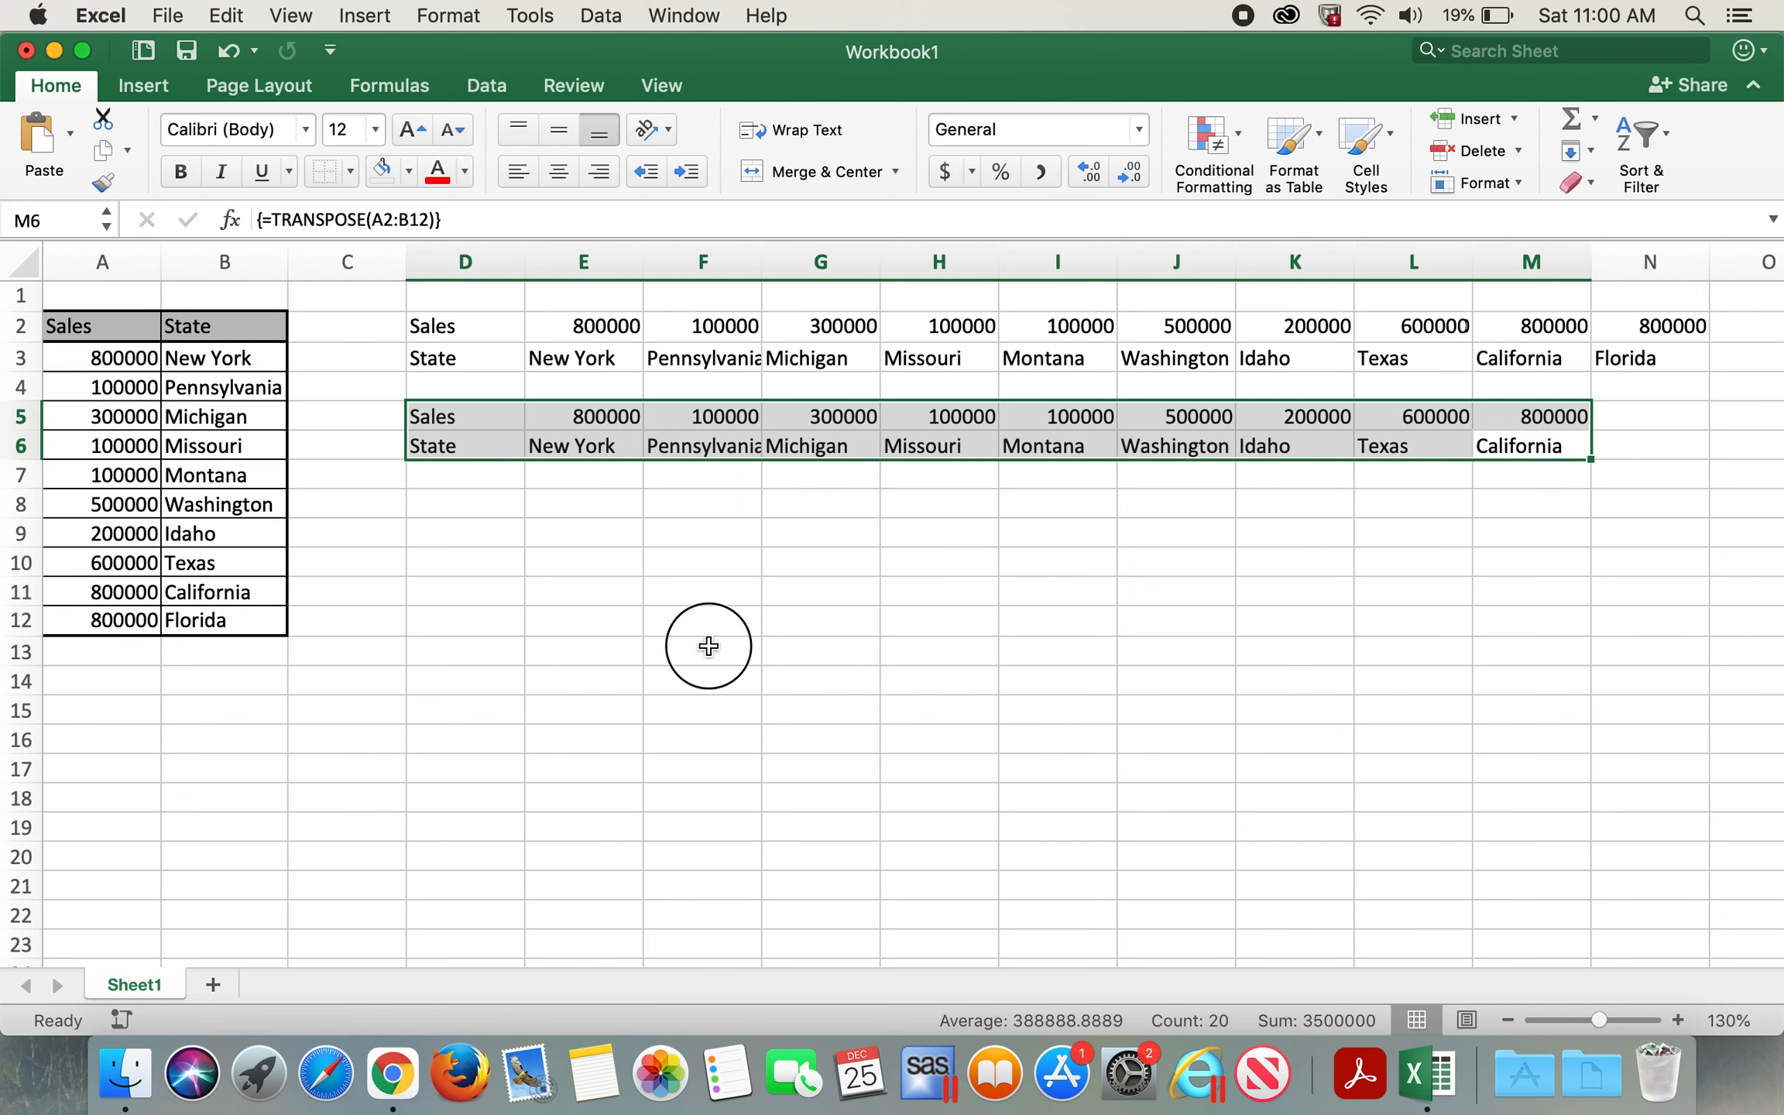
Step: Compare source row 12 for Florida with cells N5:N6 beside the ten-column transposed range
{"action": "left_click", "coordinate": [709, 646]}
{"action": "left_click", "coordinate": [21, 621]}
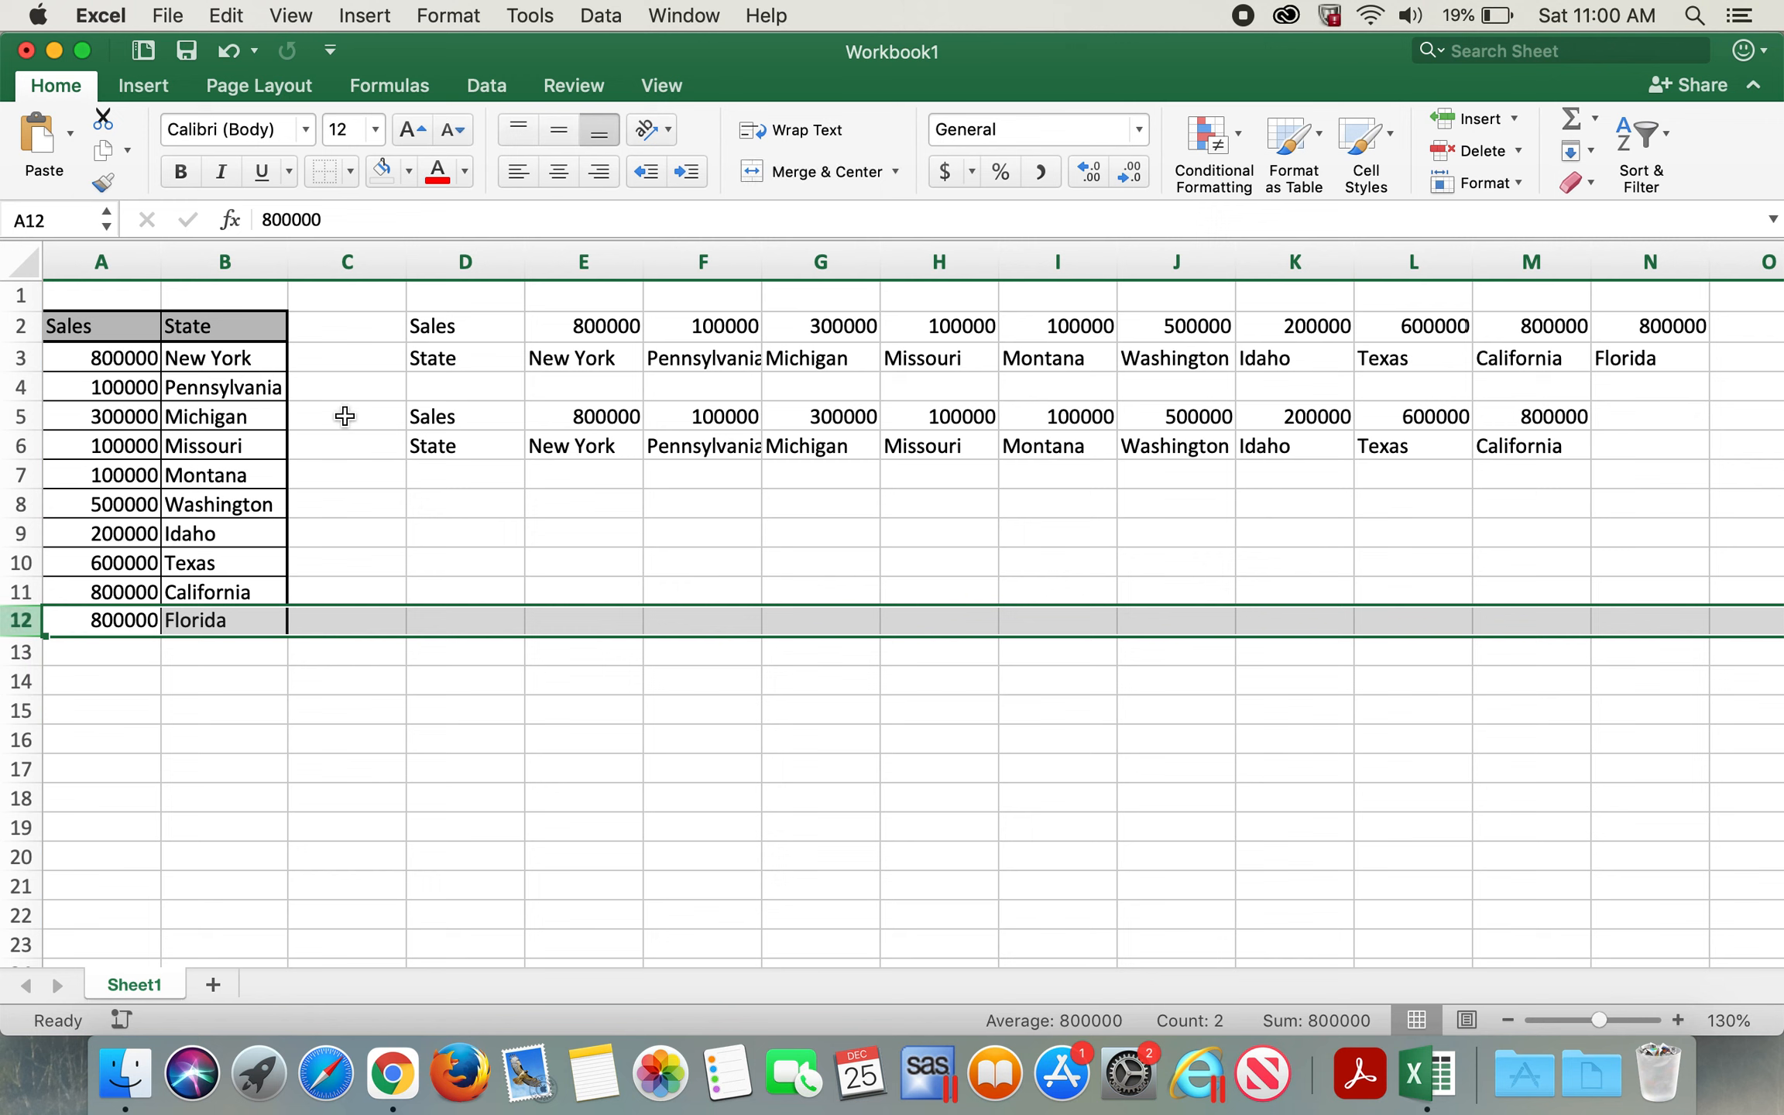
{"action": "left_click_drag", "start_coordinate": [1591, 414], "coordinate": [1602, 444]}
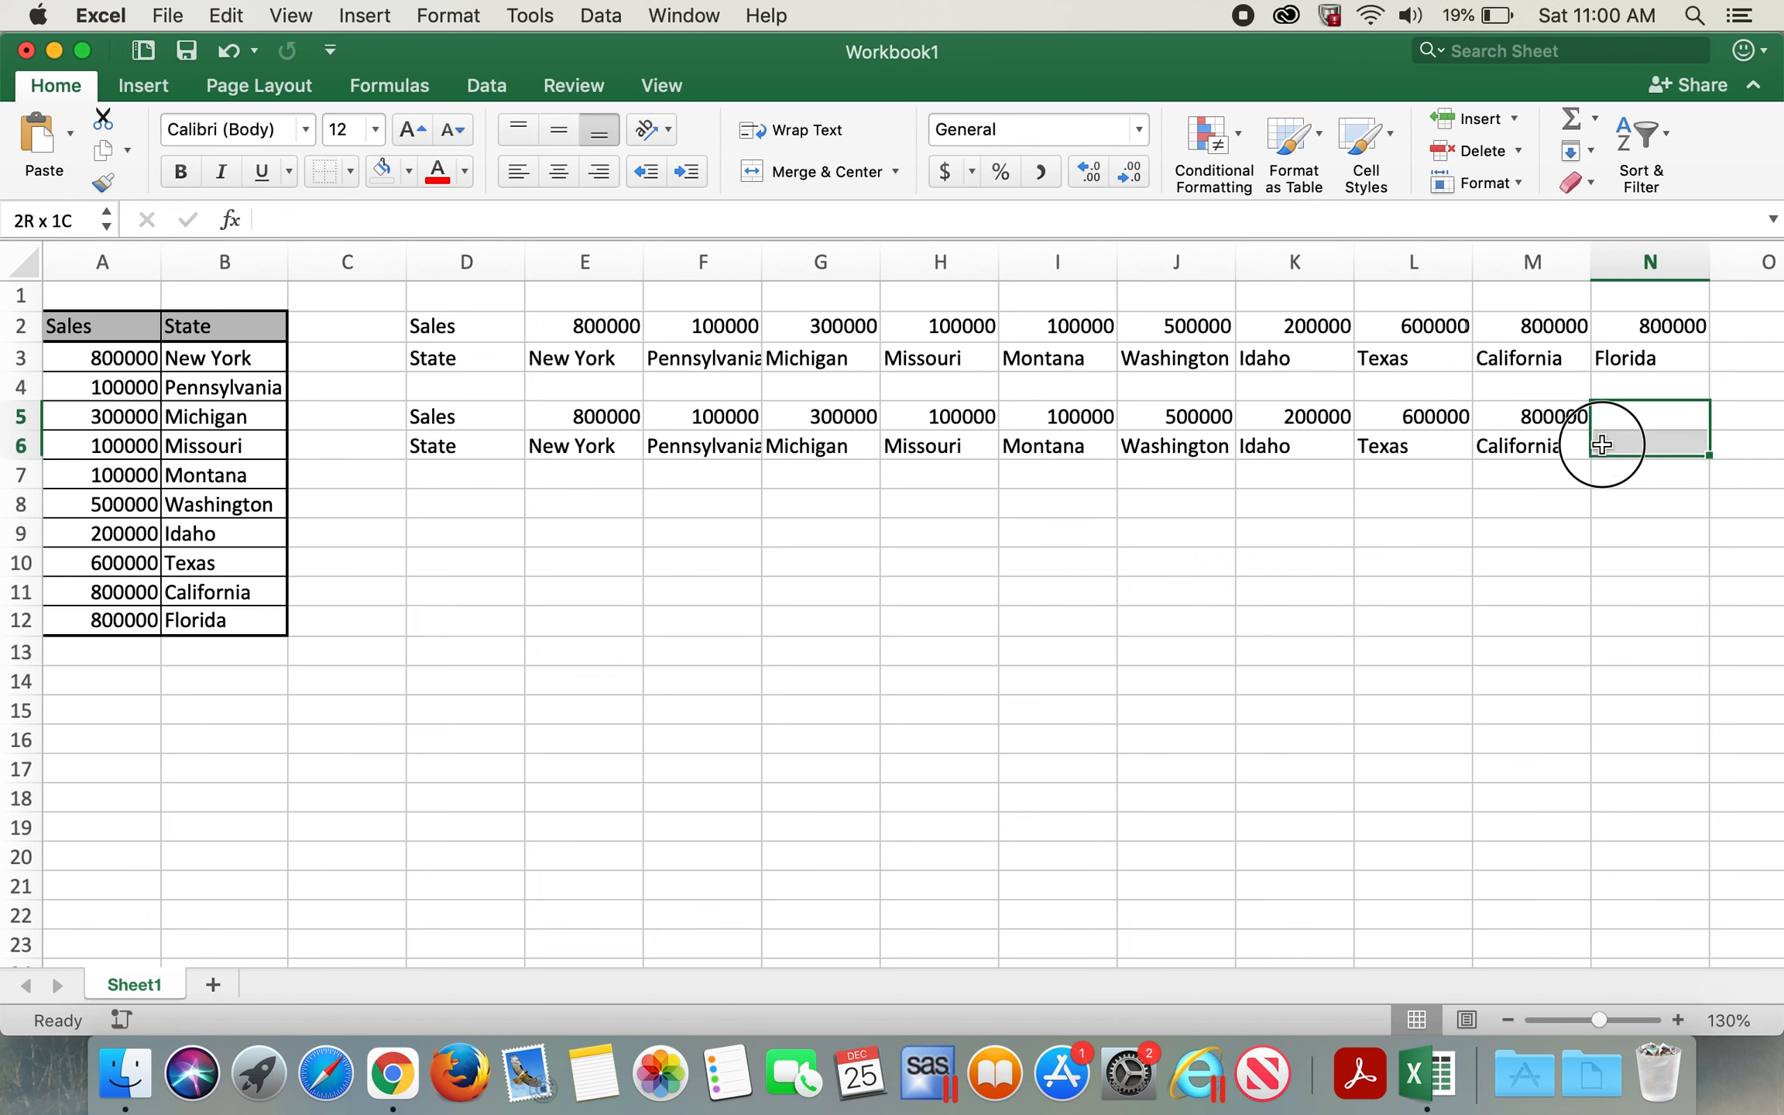
{"action": "left_click", "coordinate": [1287, 573]}
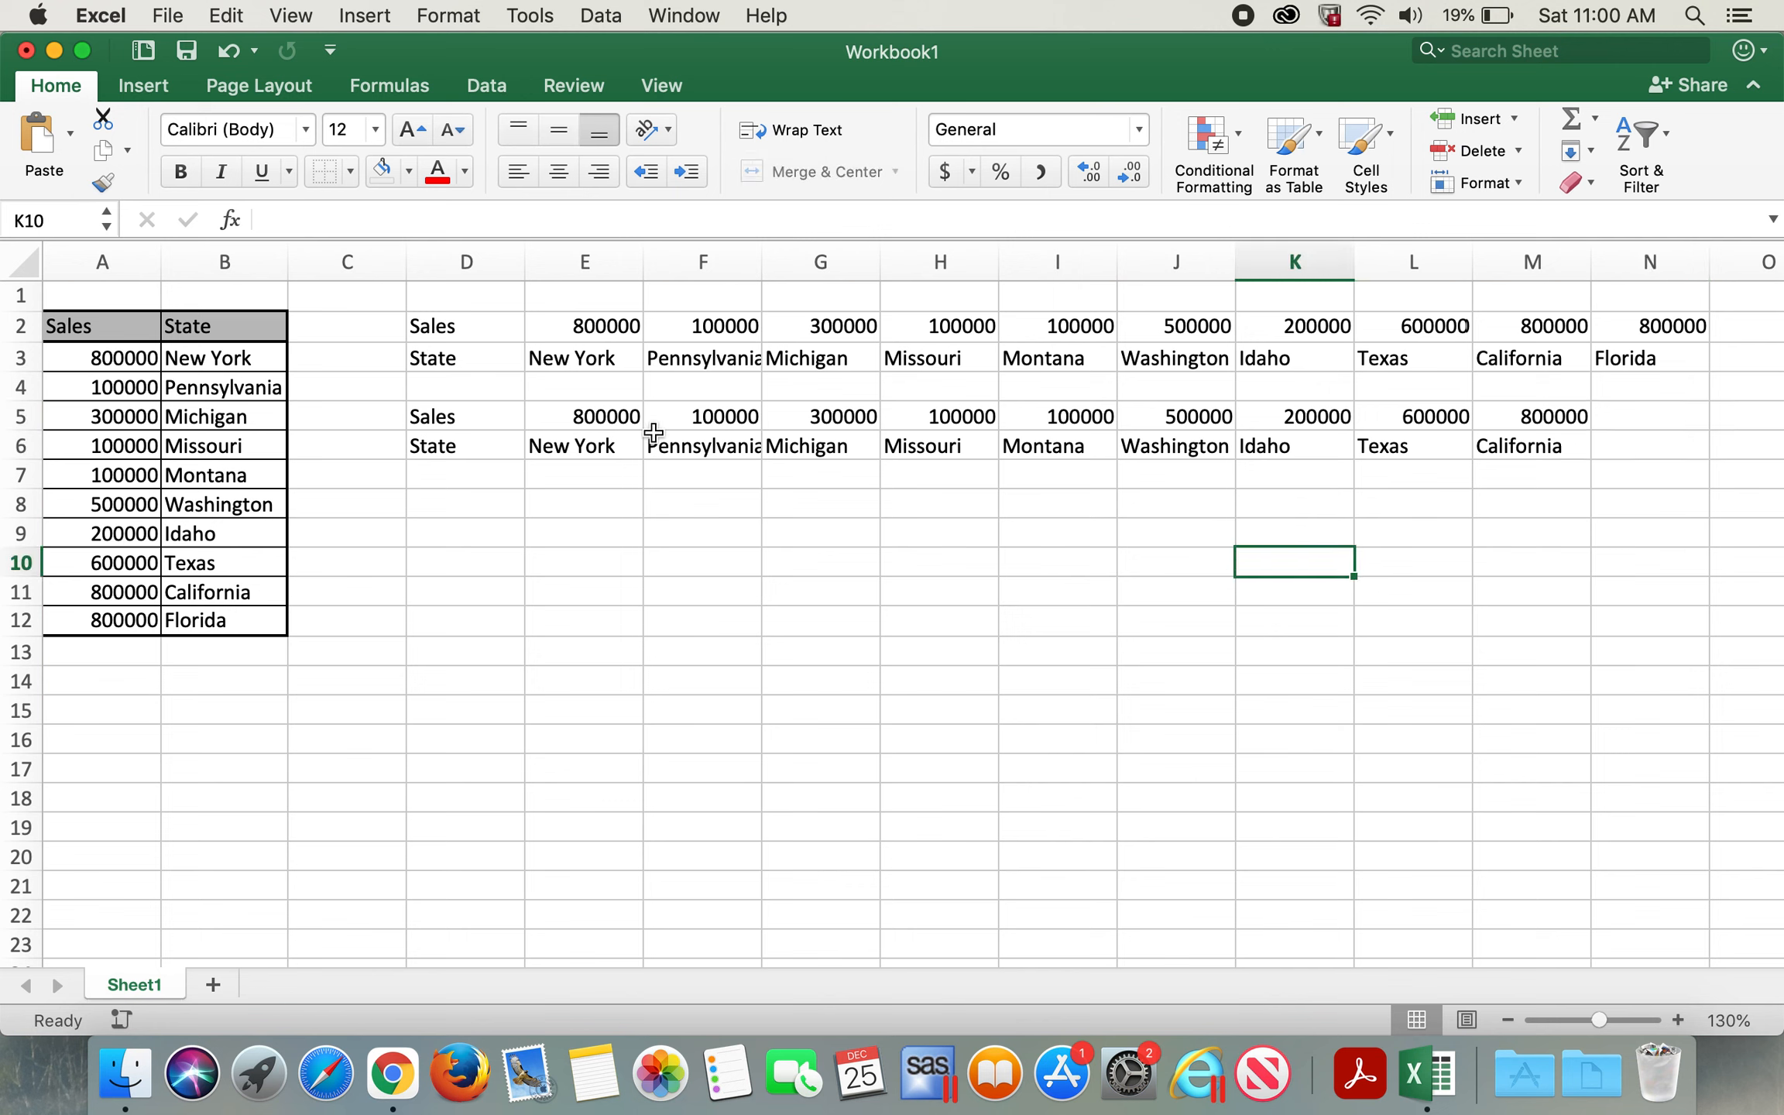
Step: Enter =TRANSPOSE(A2:B12) as an array formula across the two-row, twelve-column range D8:O9
{"action": "left_click", "coordinate": [447, 501]}
{"action": "key", "text": "shift+Down"}
{"action": "key", "text": "shift+Right"}
{"action": "key", "text": "shift+Right"}
{"action": "key", "text": "shift+Right"}
{"action": "key", "text": "shift+Right"}
{"action": "key", "text": "shift+Right"}
{"action": "key", "text": "shift+Right"}
{"action": "key", "text": "shift+Right"}
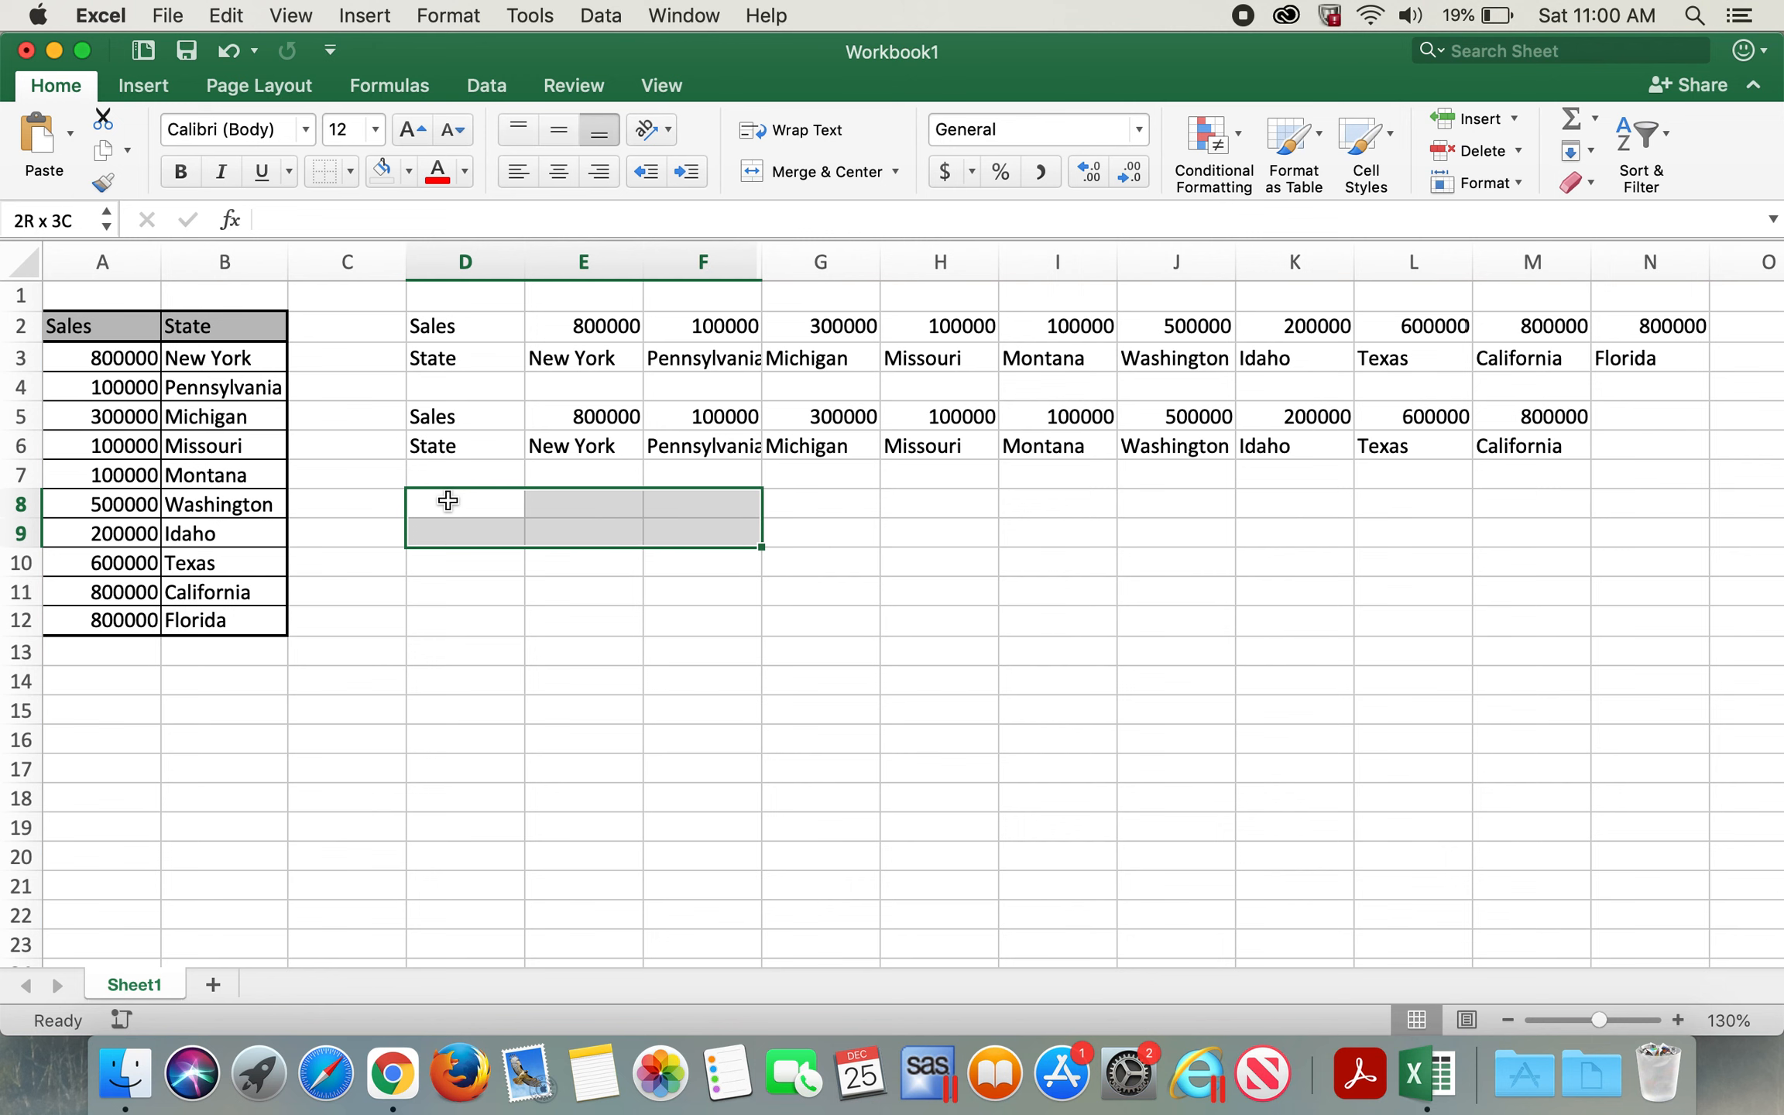
{"action": "key", "text": "shift+Right"}
{"action": "key", "text": "shift+Right"}
{"action": "key", "text": "shift+Right"}
{"action": "key", "text": "shift+Right"}
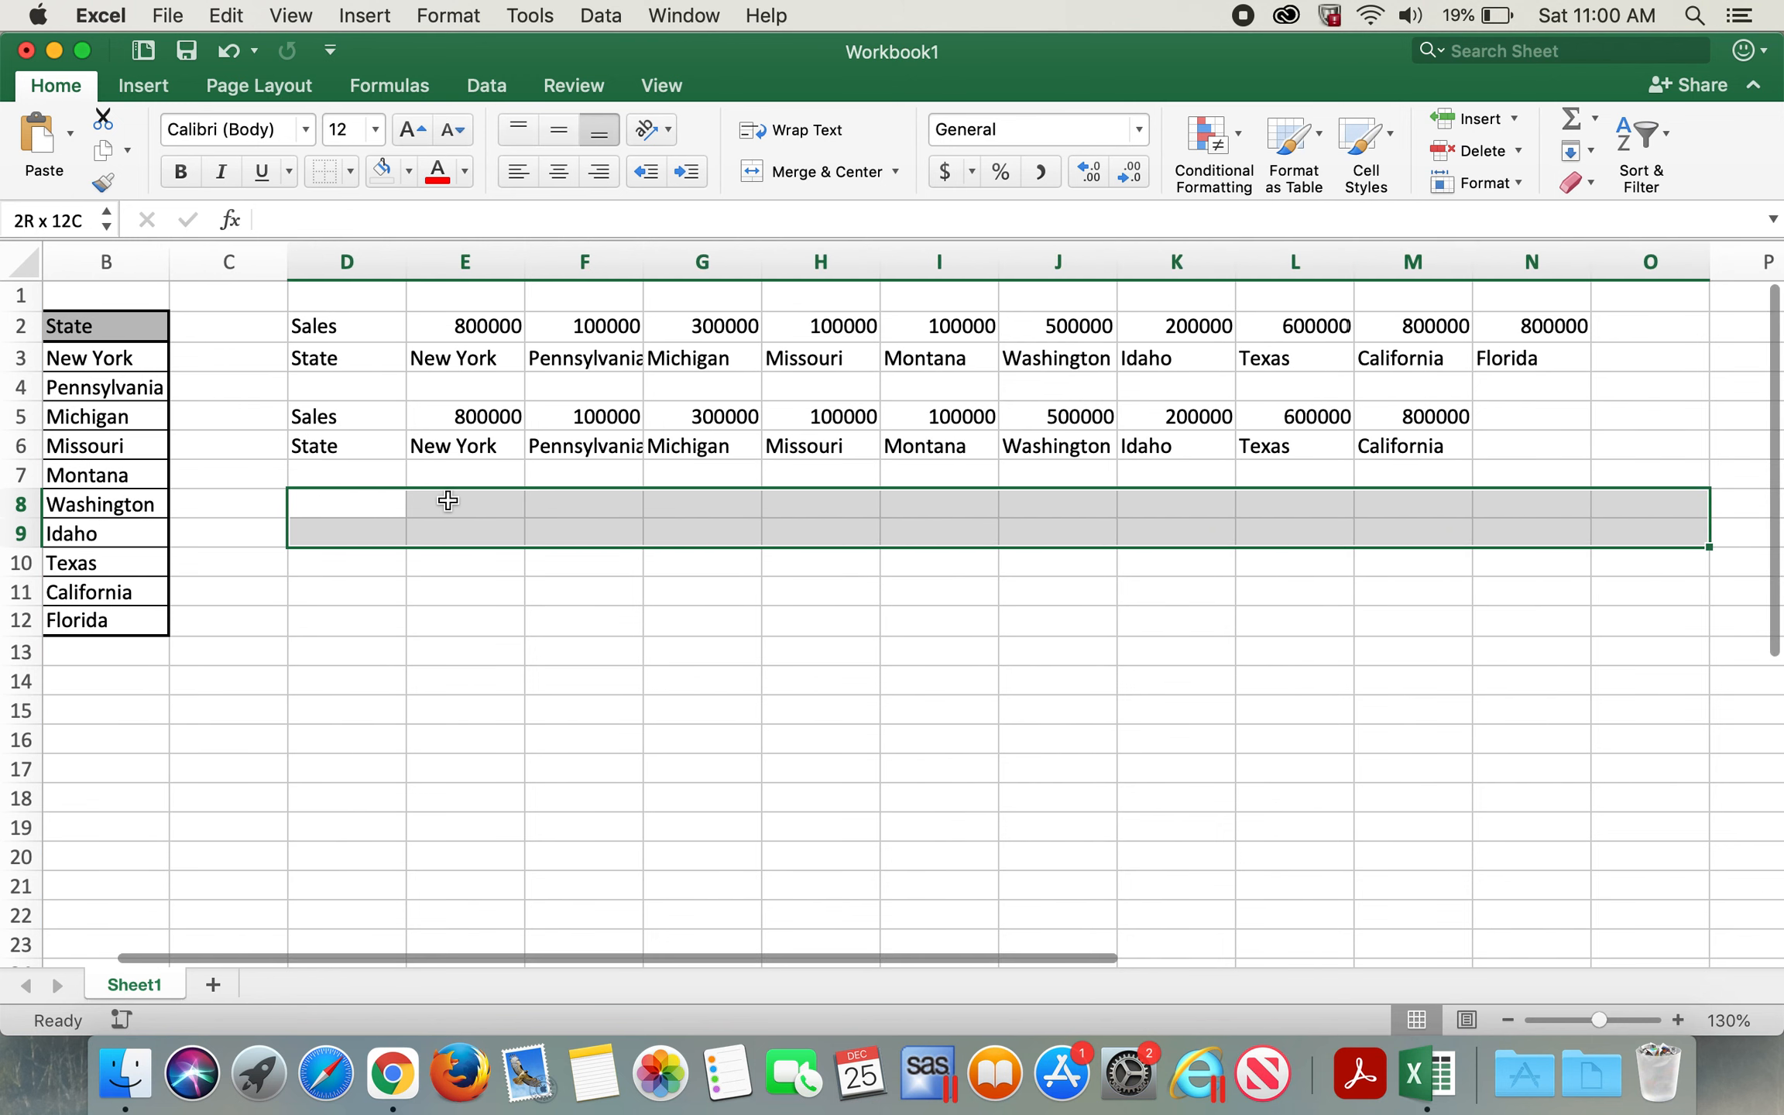
{"action": "scroll", "coordinate": [119, 957], "scroll_direction": "left", "scroll_amount": 1}
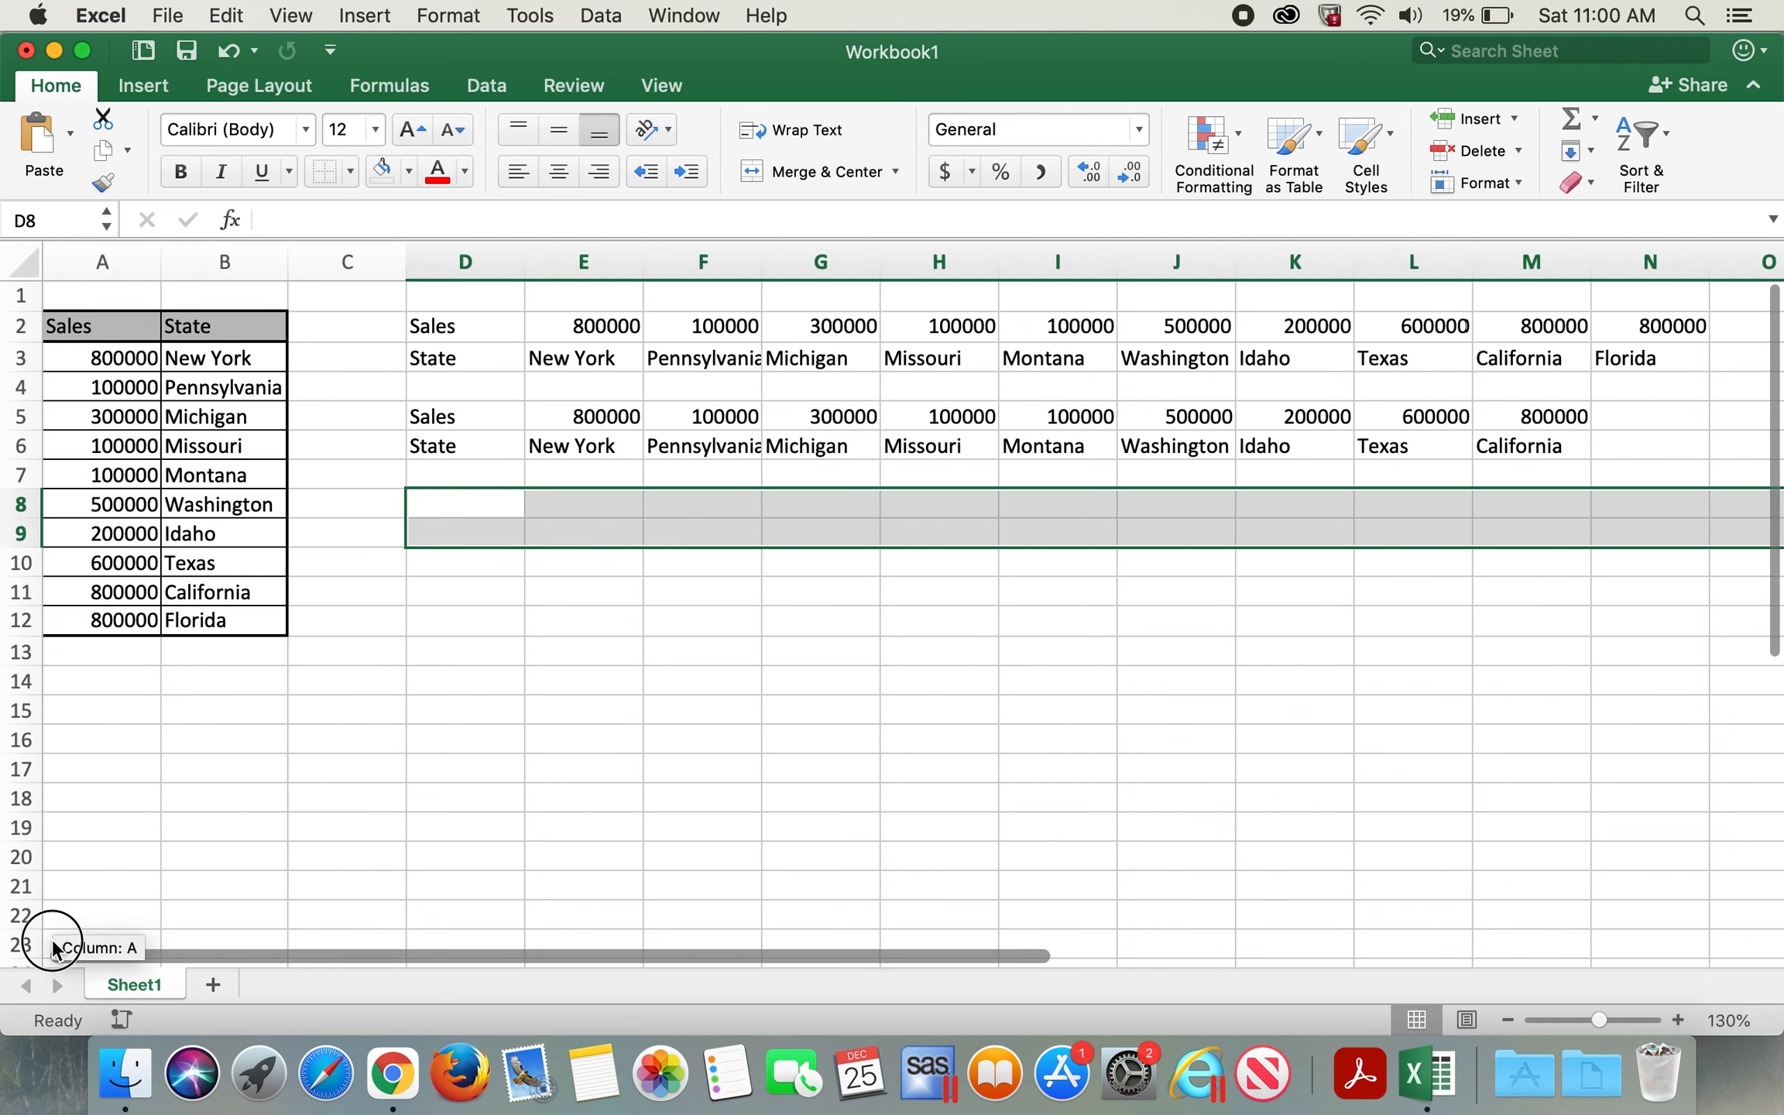
{"action": "type", "text": "="}
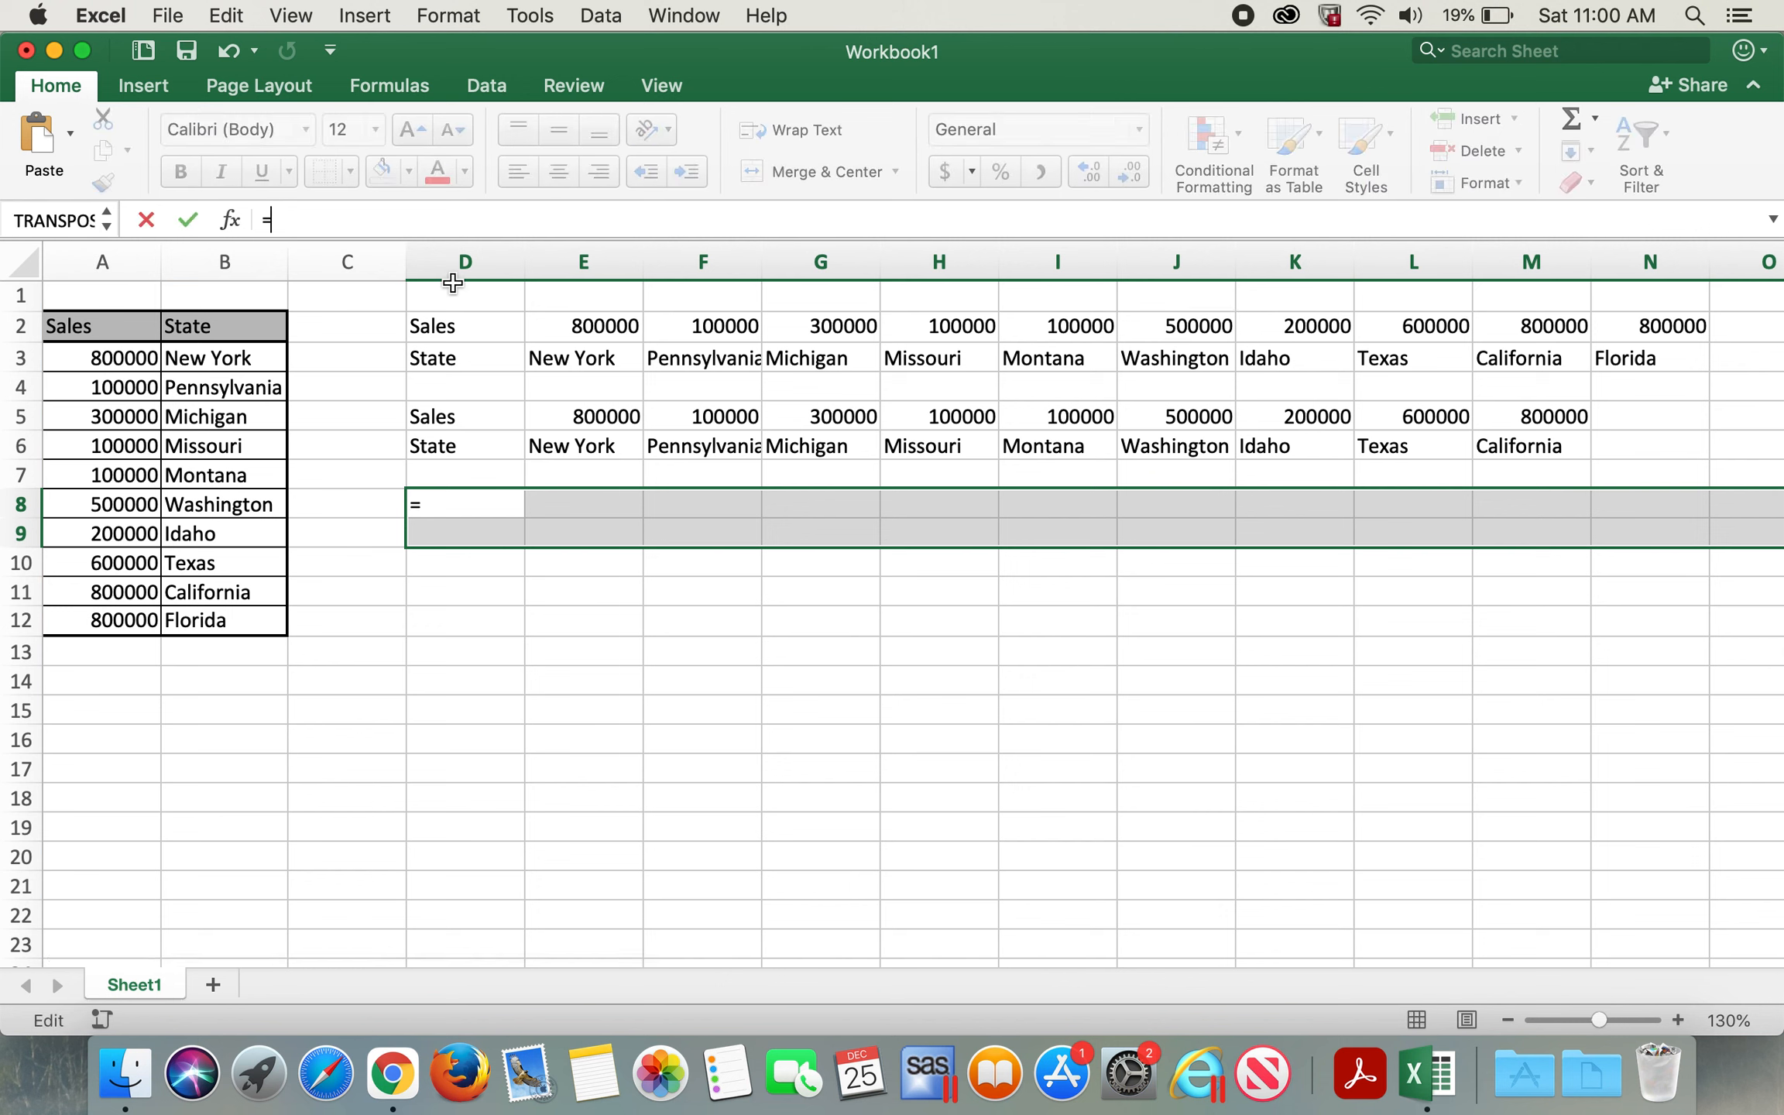
{"action": "type", "text": "tra"}
{"action": "key", "text": "Tab"}
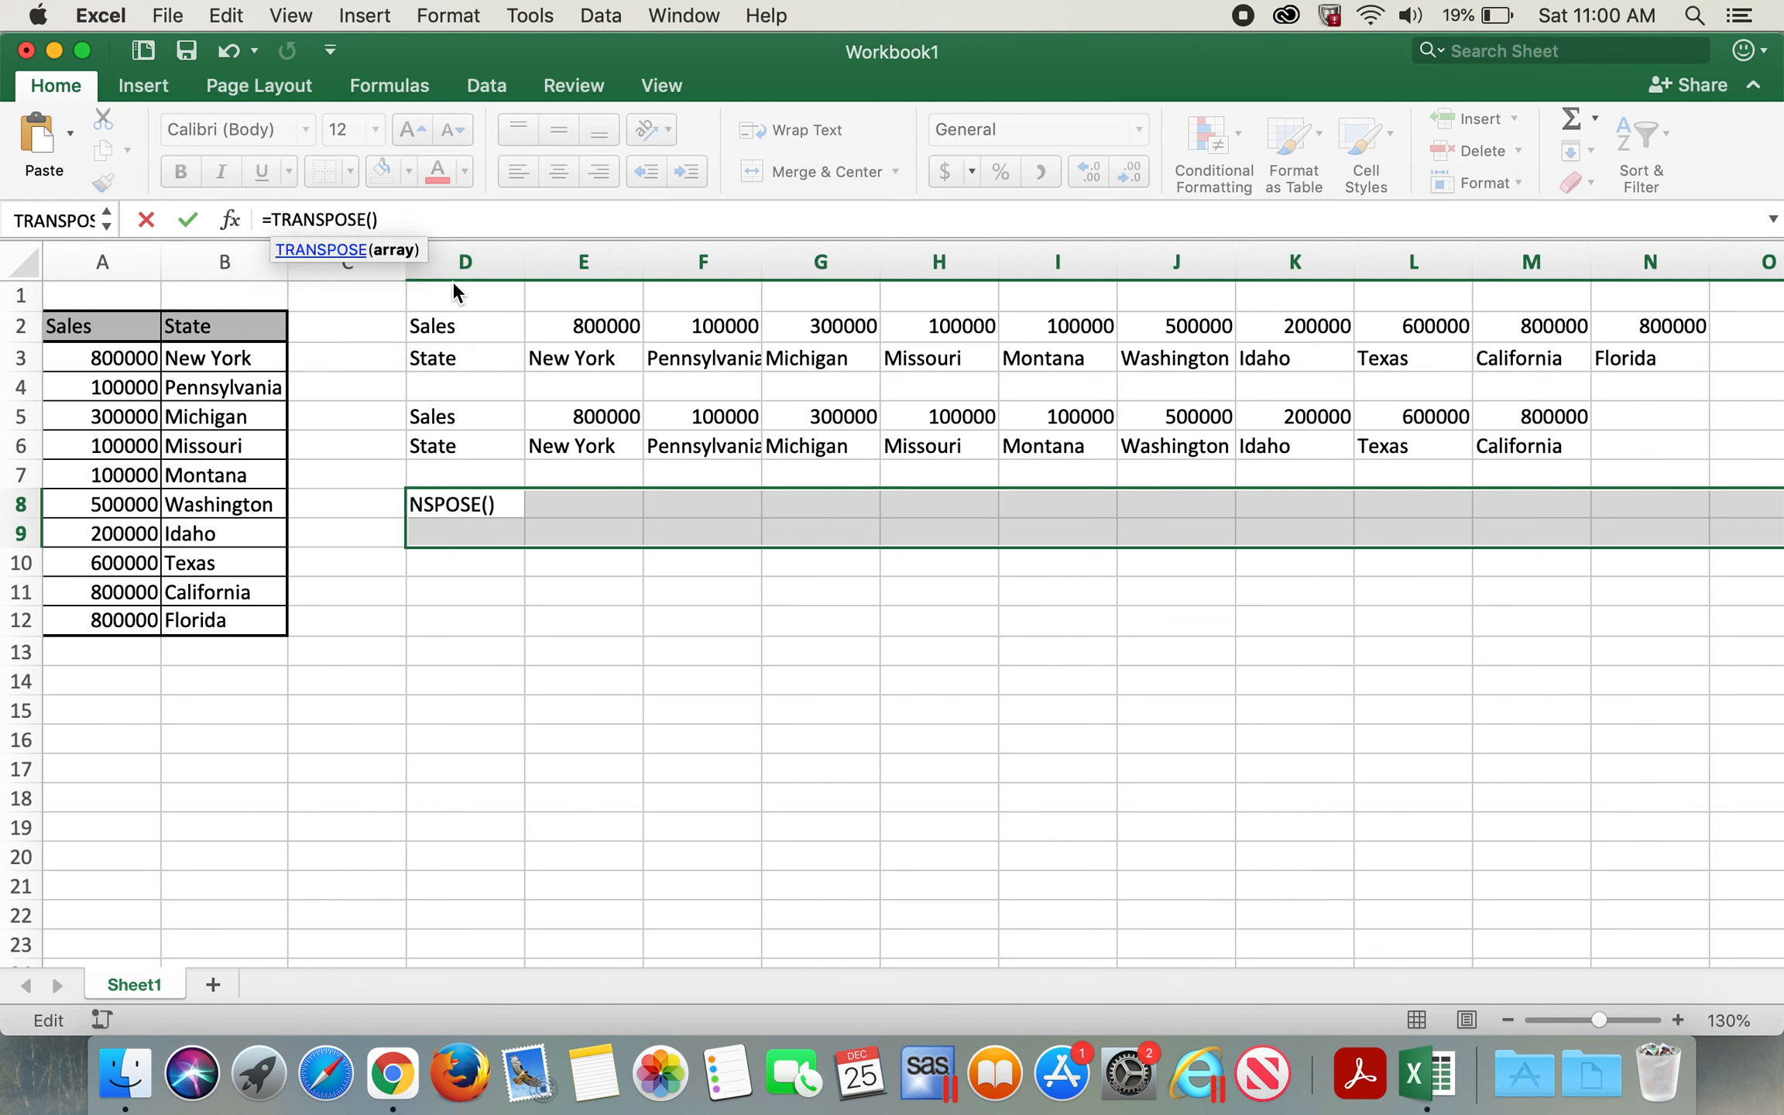
{"action": "left_click_drag", "start_coordinate": [109, 326], "coordinate": [206, 617]}
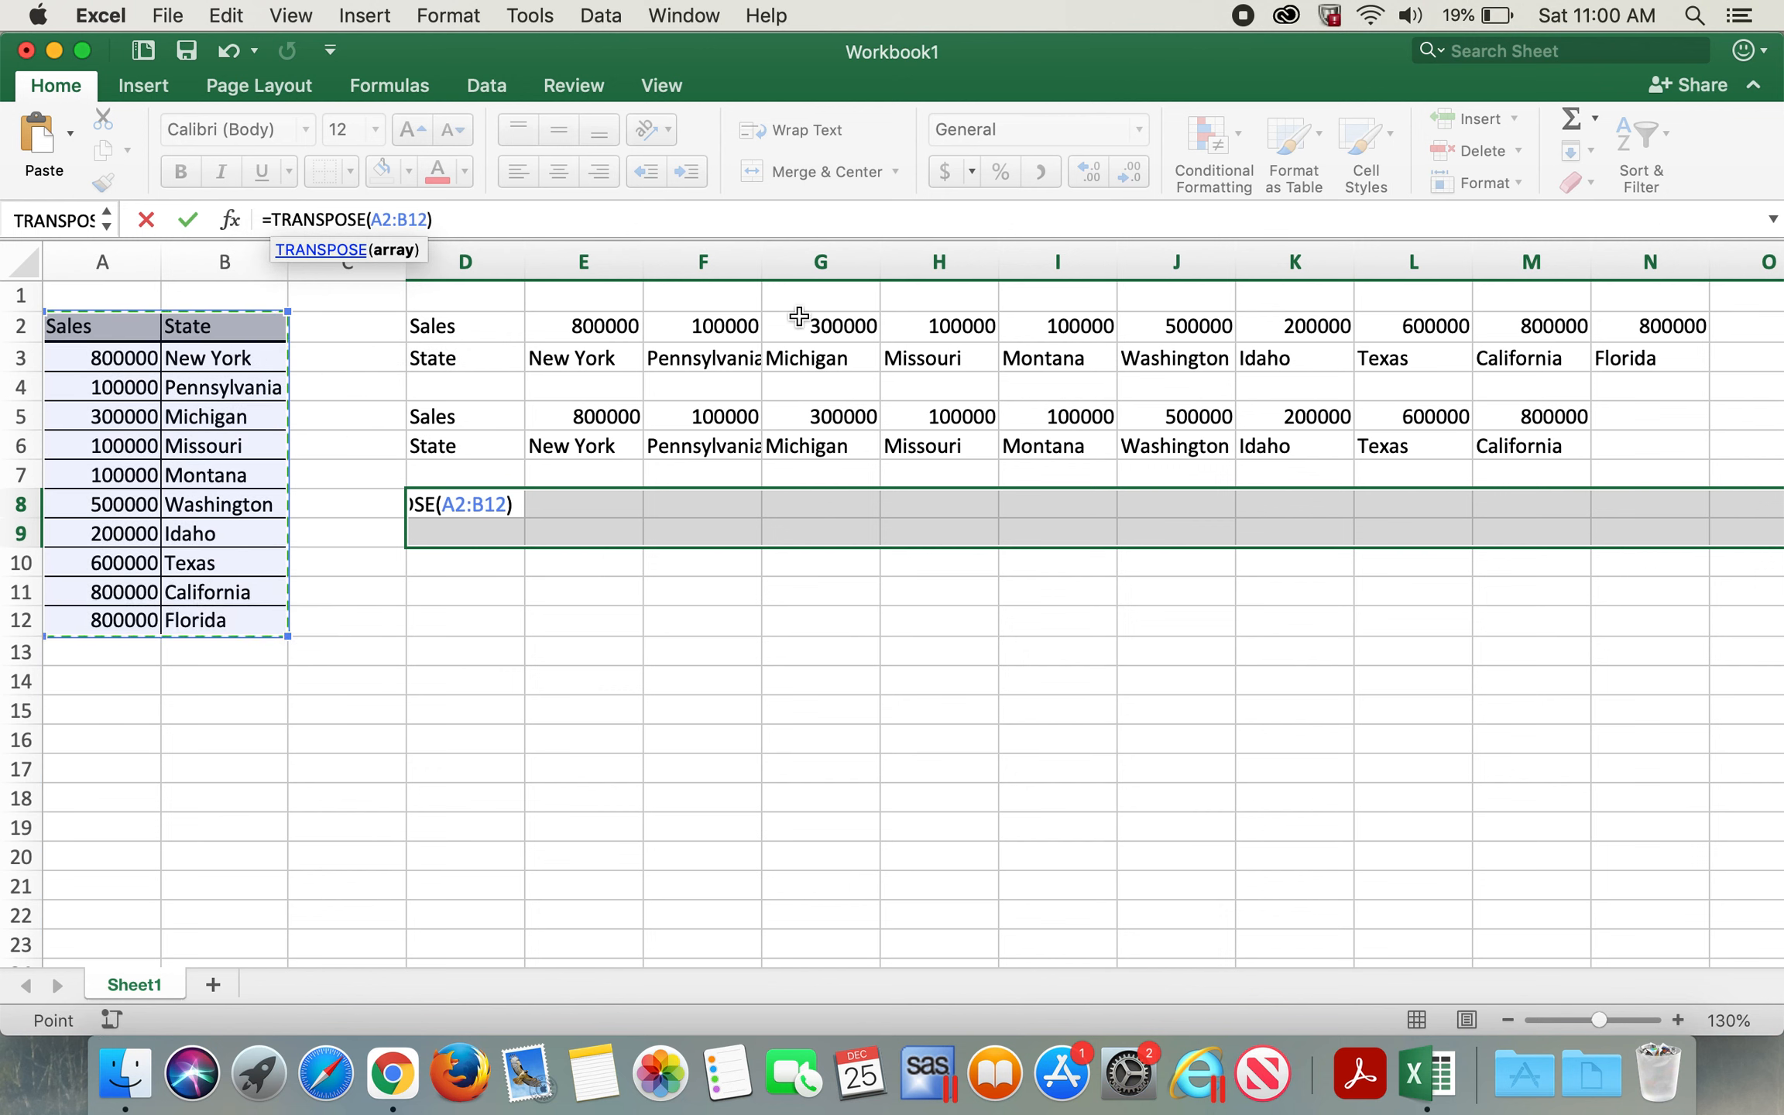
{"action": "left_click", "coordinate": [542, 213]}
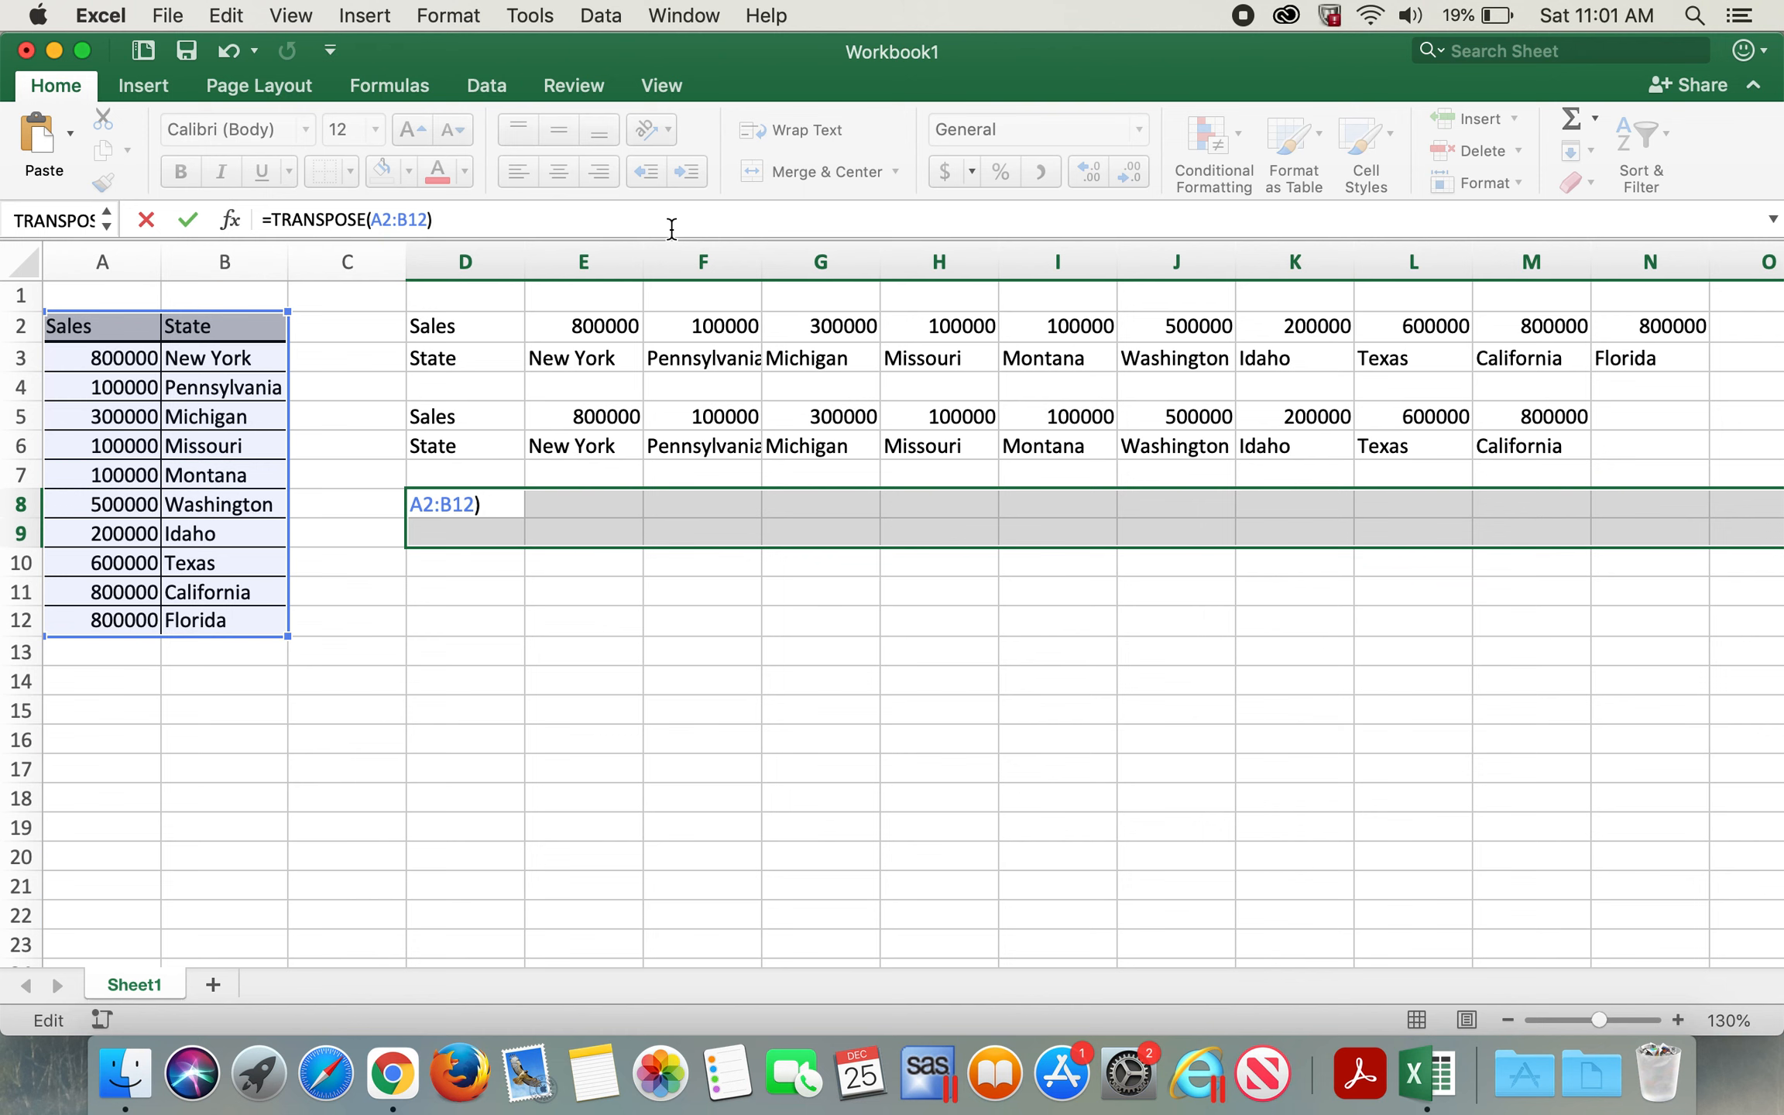
{"action": "key", "text": "ctrl+shift+Return"}
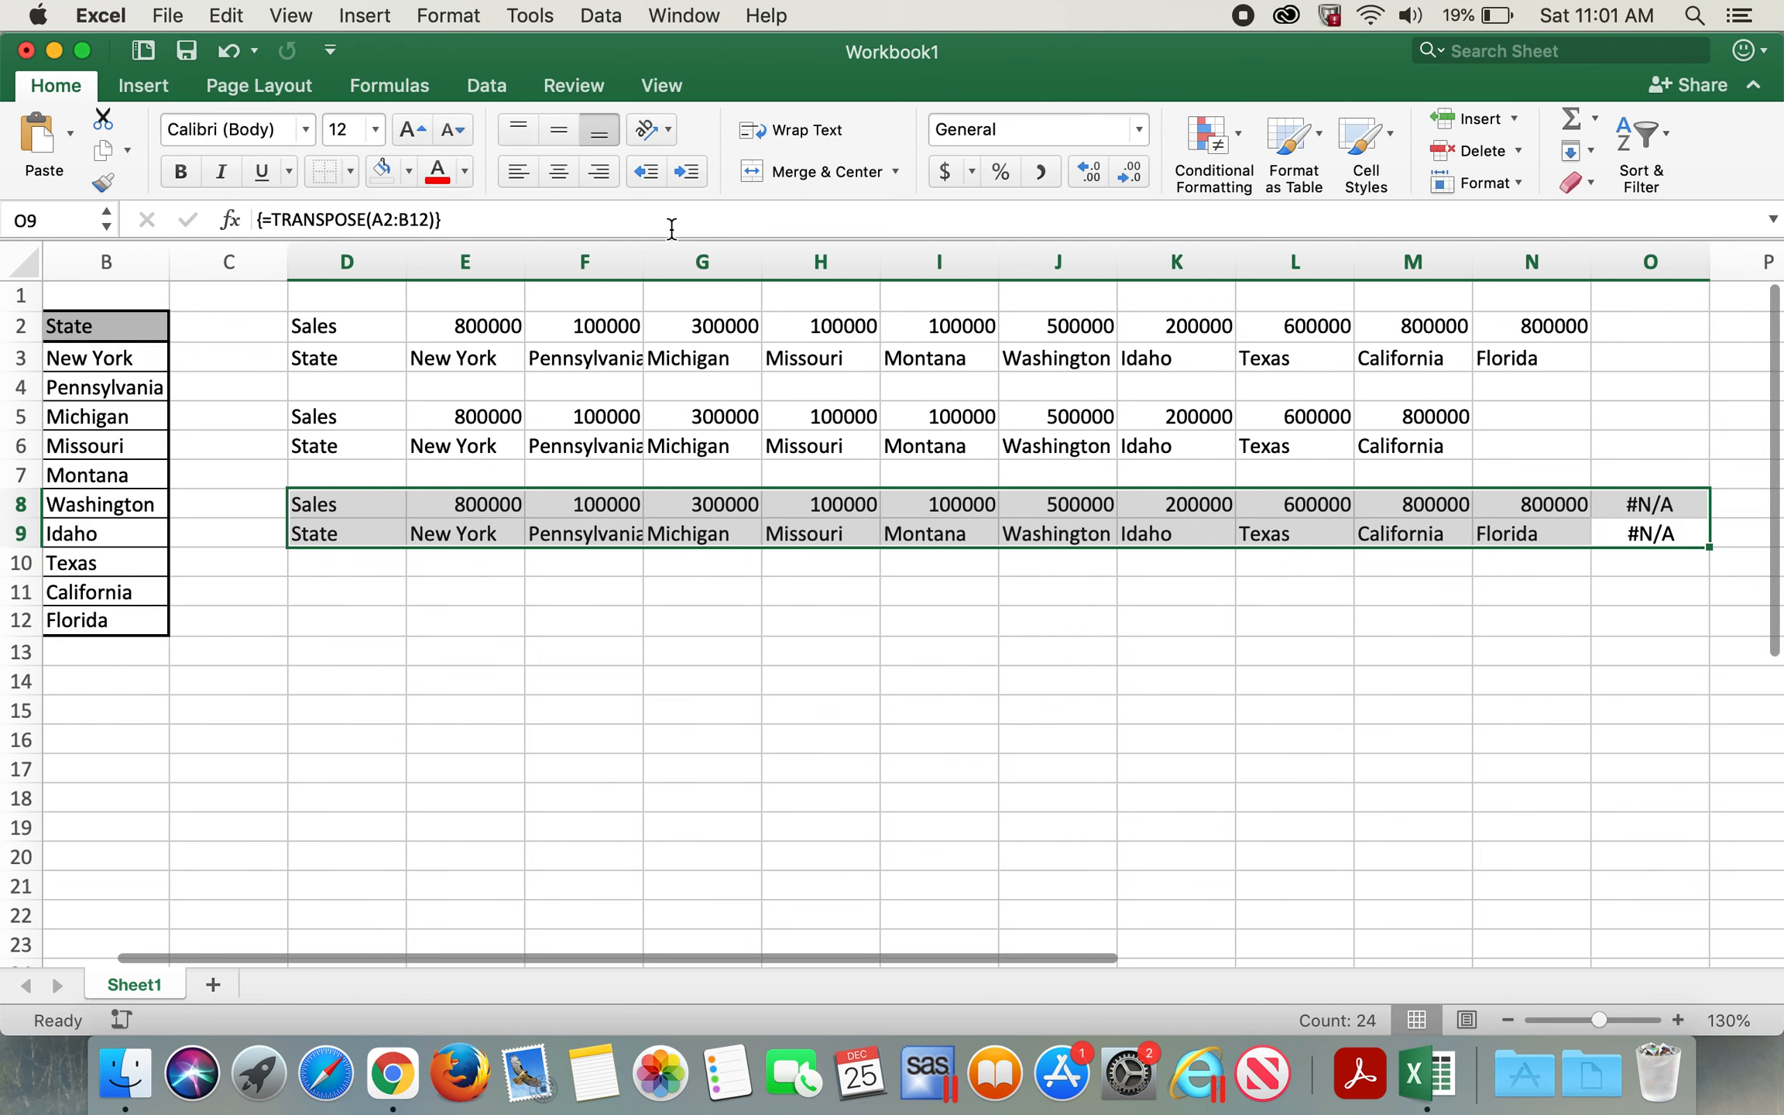
Step: Inspect the extra column's cells O8:O9 in the twelve-column transposed range against the source table
{"action": "left_click_drag", "start_coordinate": [1673, 507], "coordinate": [1672, 537]}
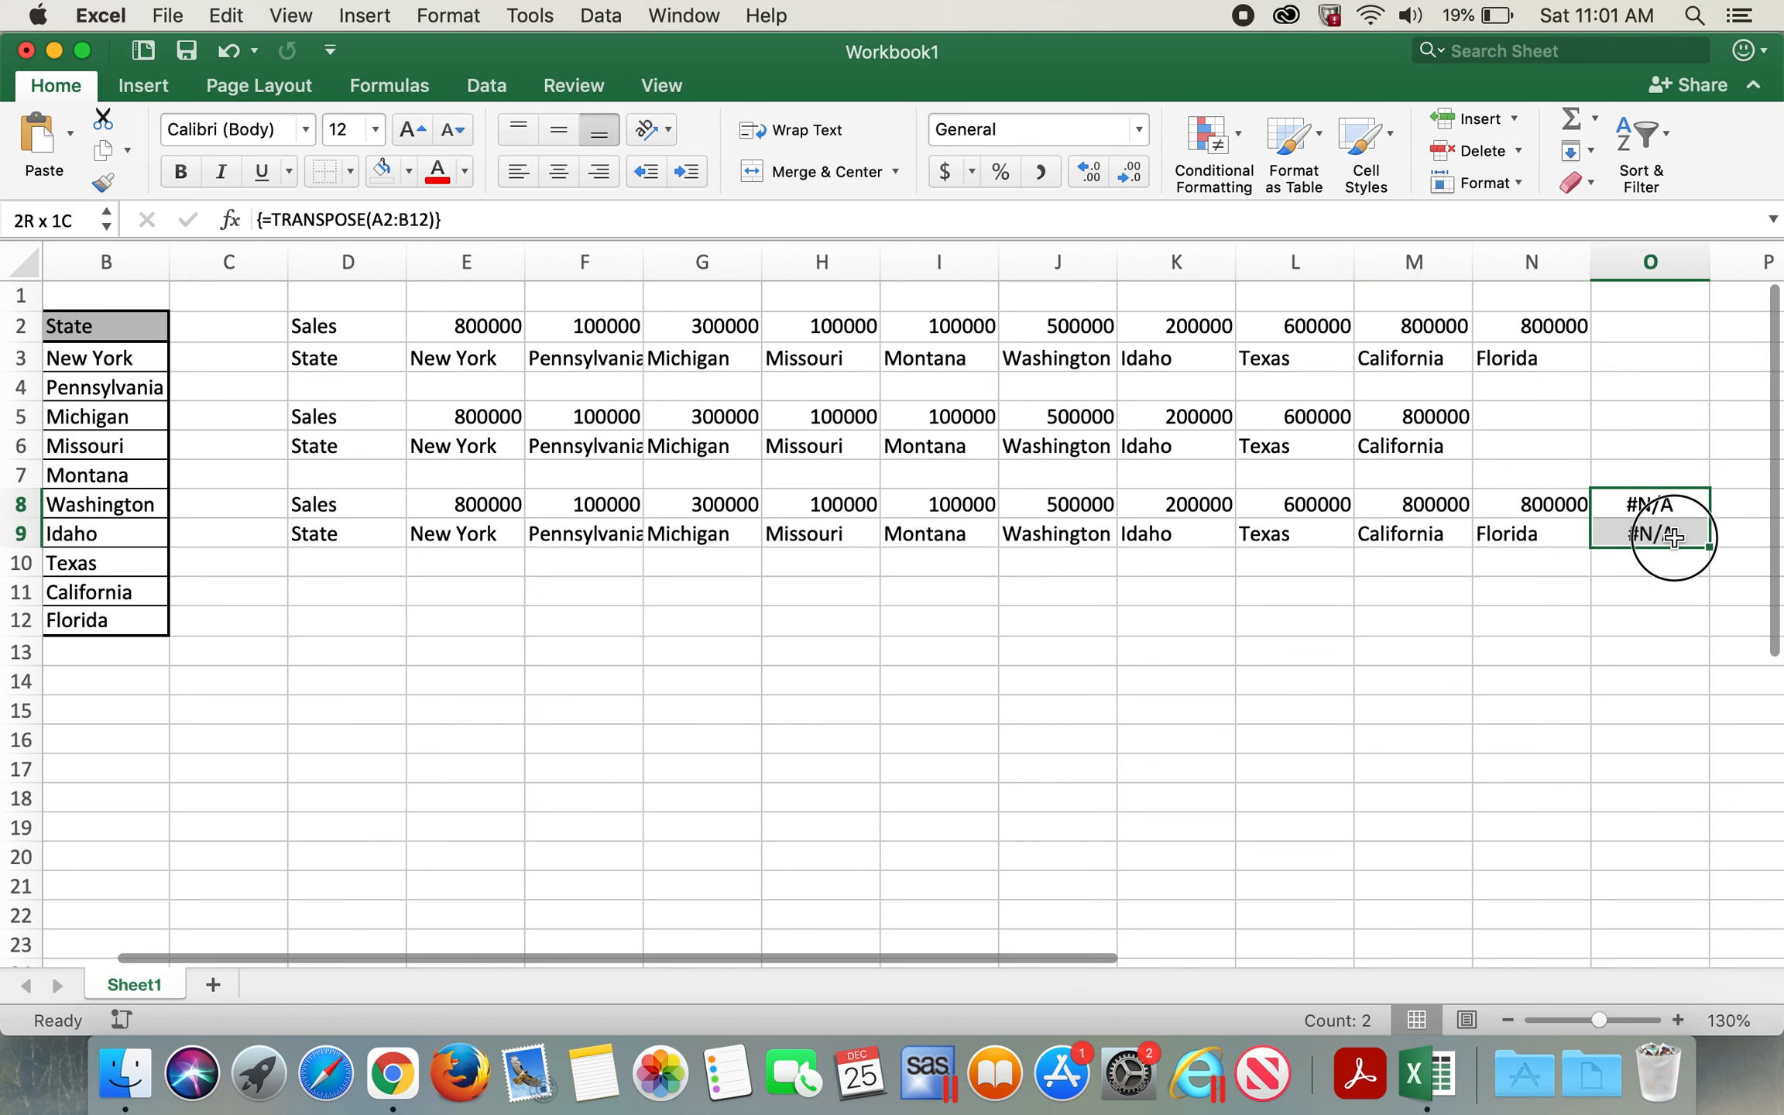
{"action": "left_click_drag", "start_coordinate": [659, 958], "coordinate": [530, 1063]}
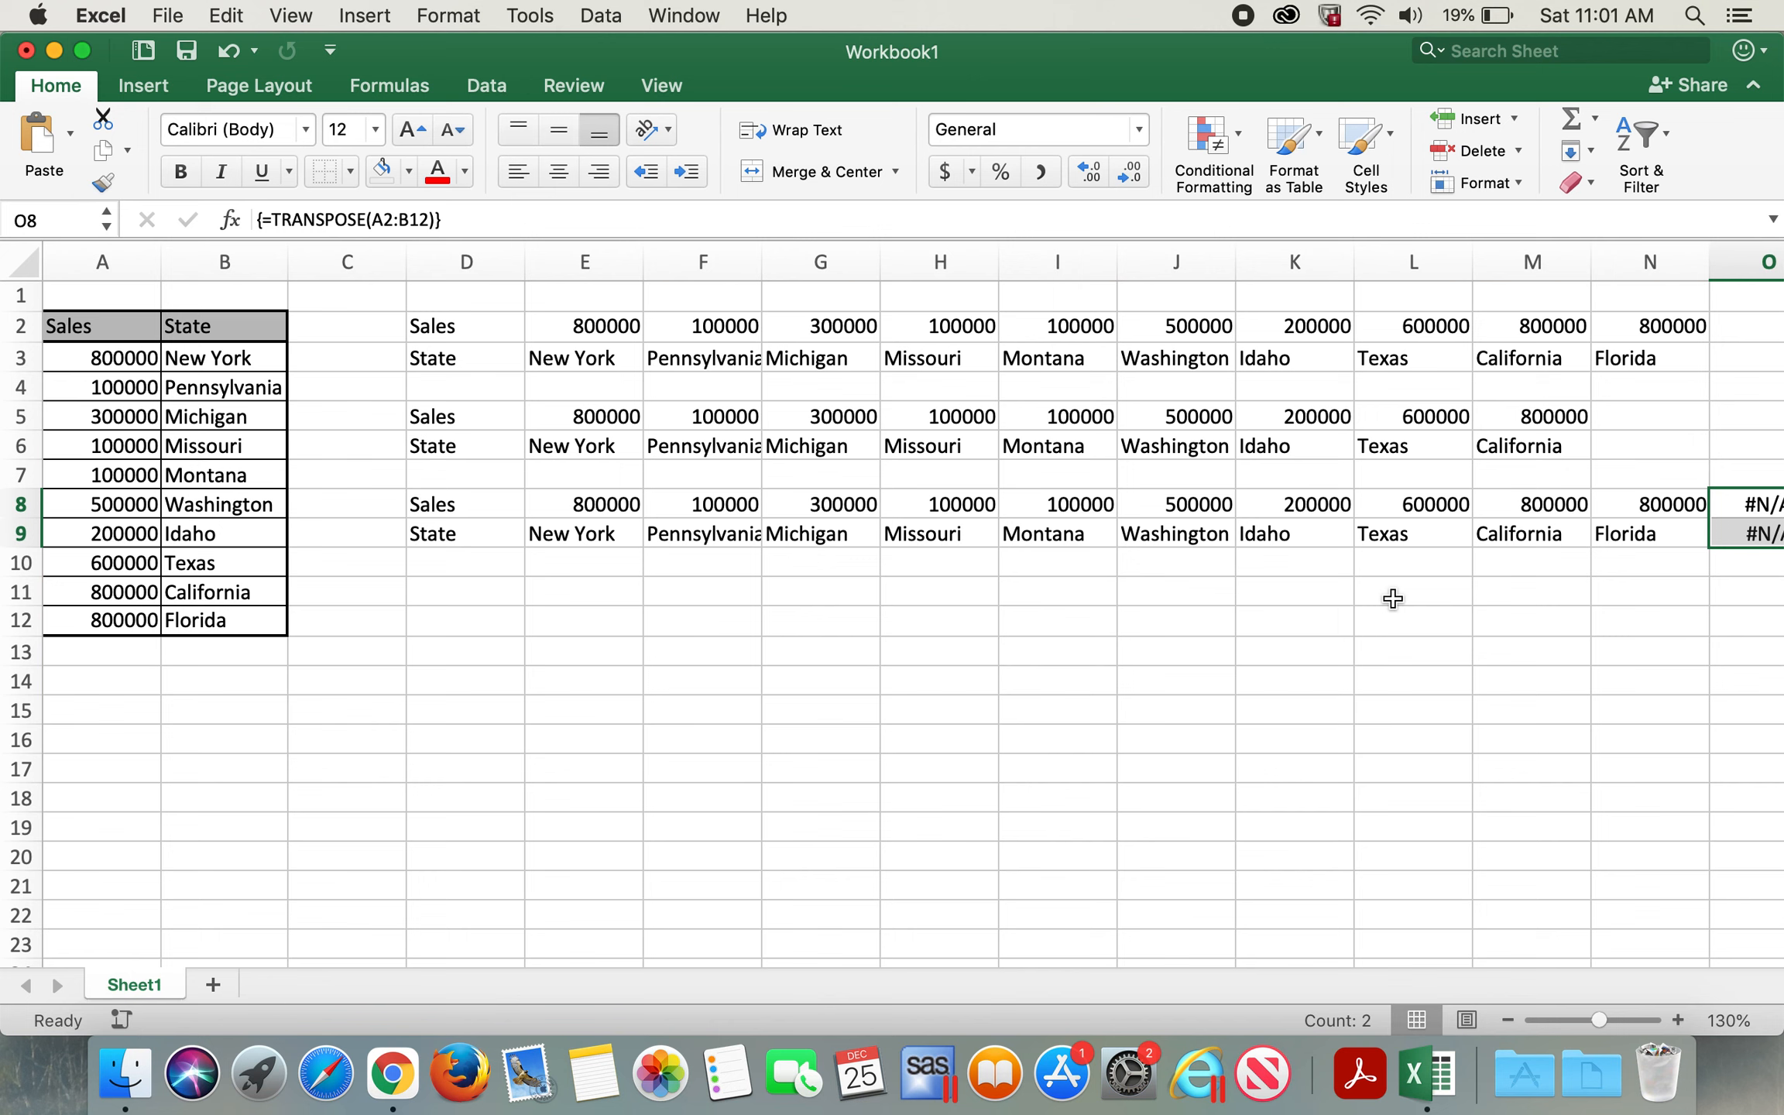
{"action": "left_click", "coordinate": [1165, 707]}
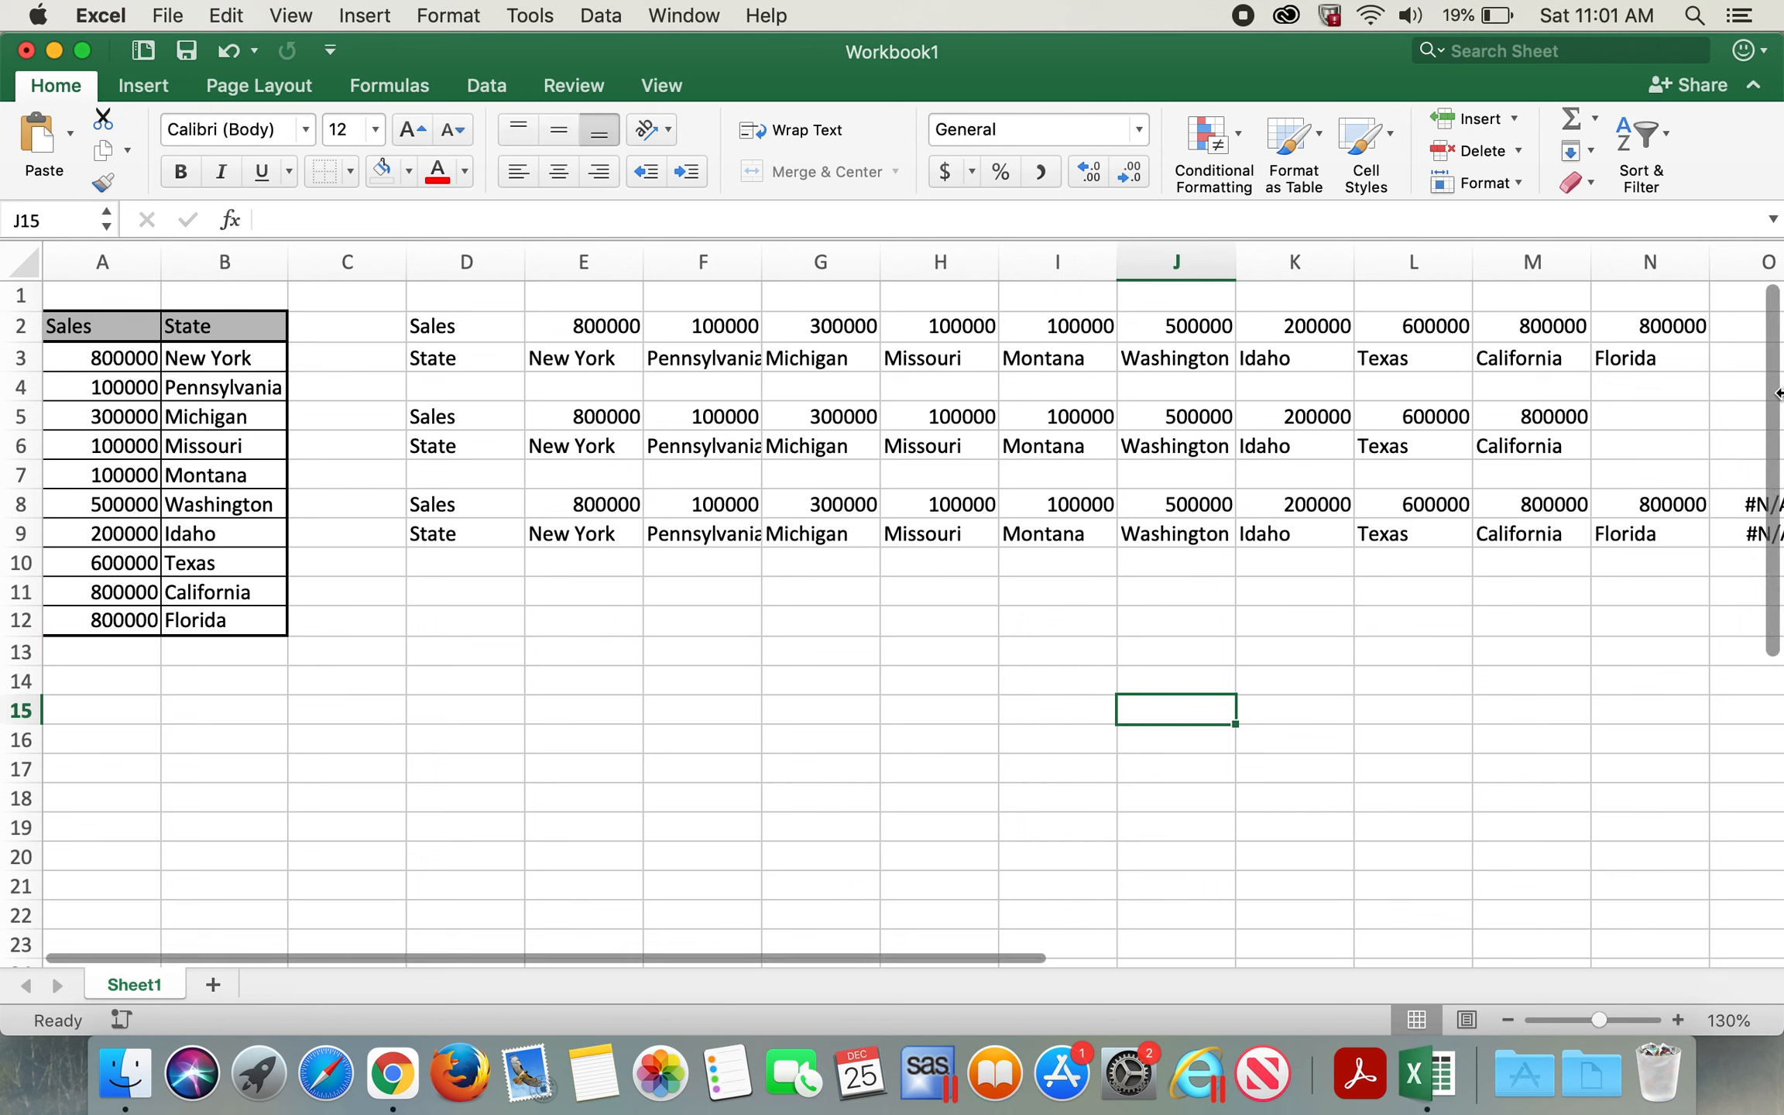